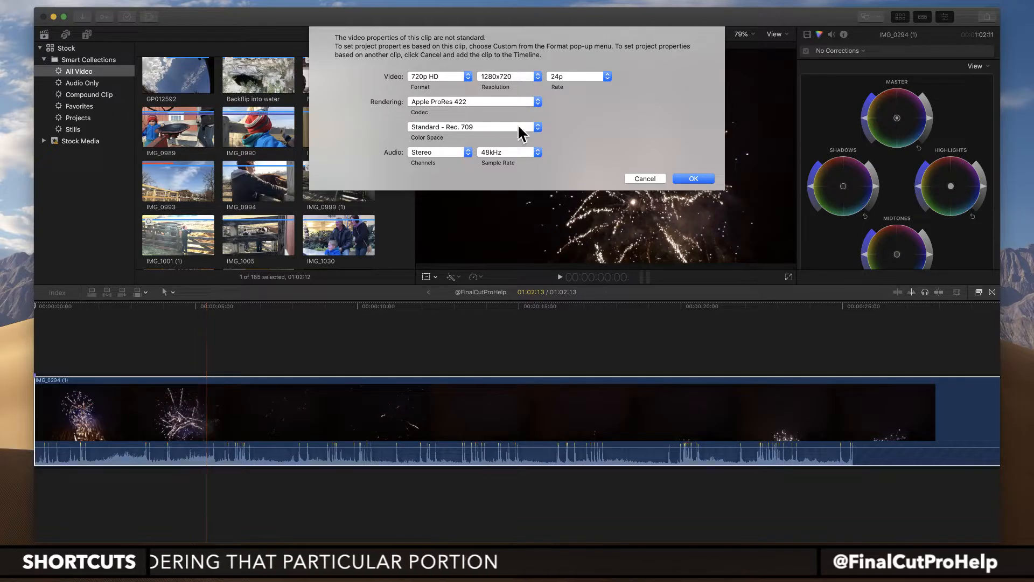
# Step: Accept the 720p HD, 1280x720, 24p project settings and append the selected GOPR2592 range after the fireworks clip in the timeline
pyautogui.click(691, 180)
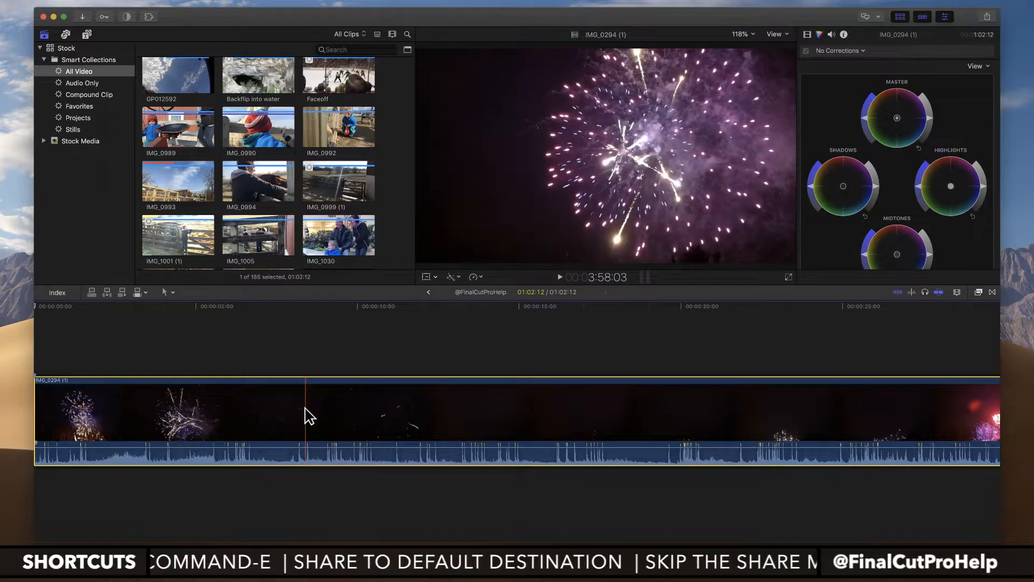
pyautogui.press('super+minus')
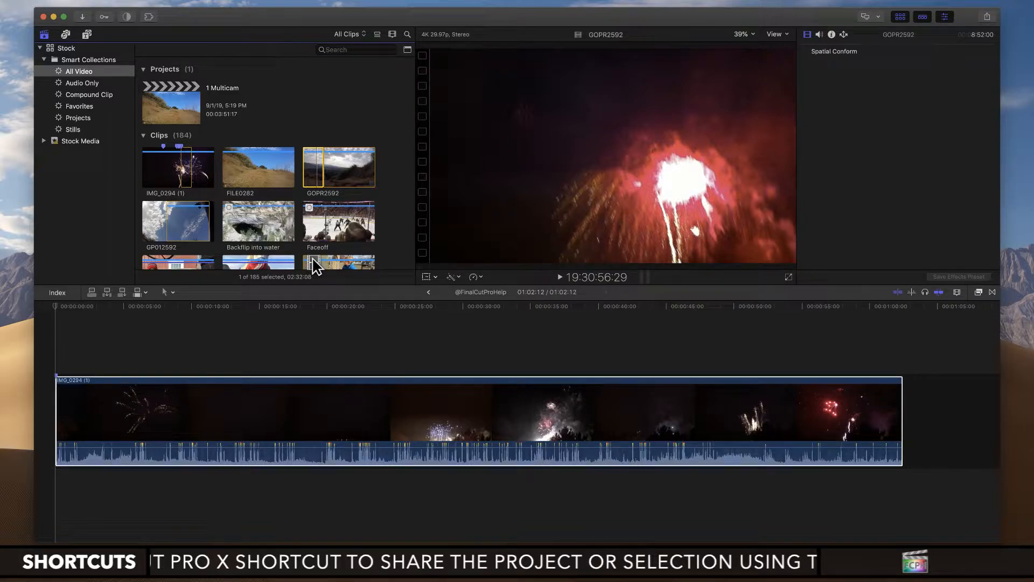
pyautogui.moveTo(315, 266); pyautogui.dragTo(915, 426)
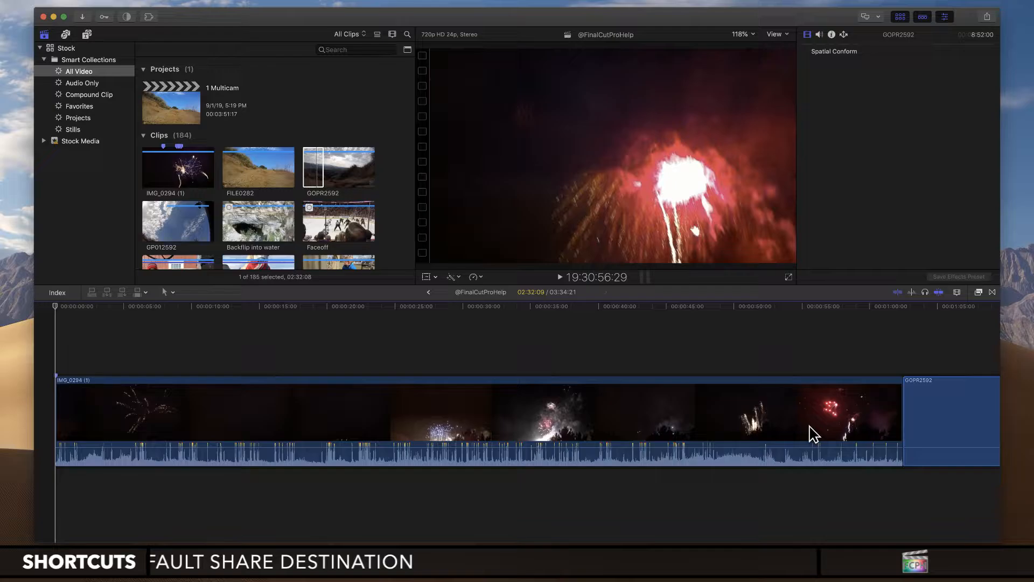
pyautogui.hotkey('shift', 'z')
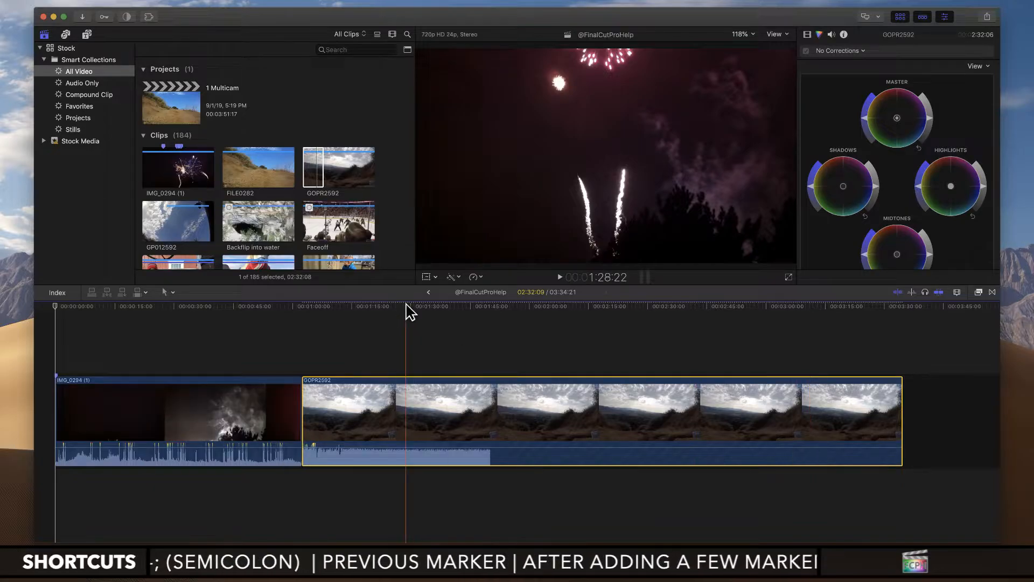
# Step: Mark a range of about 6 seconds in the Faceoff clip and append it to the end of the timeline
pyautogui.press('super+1')
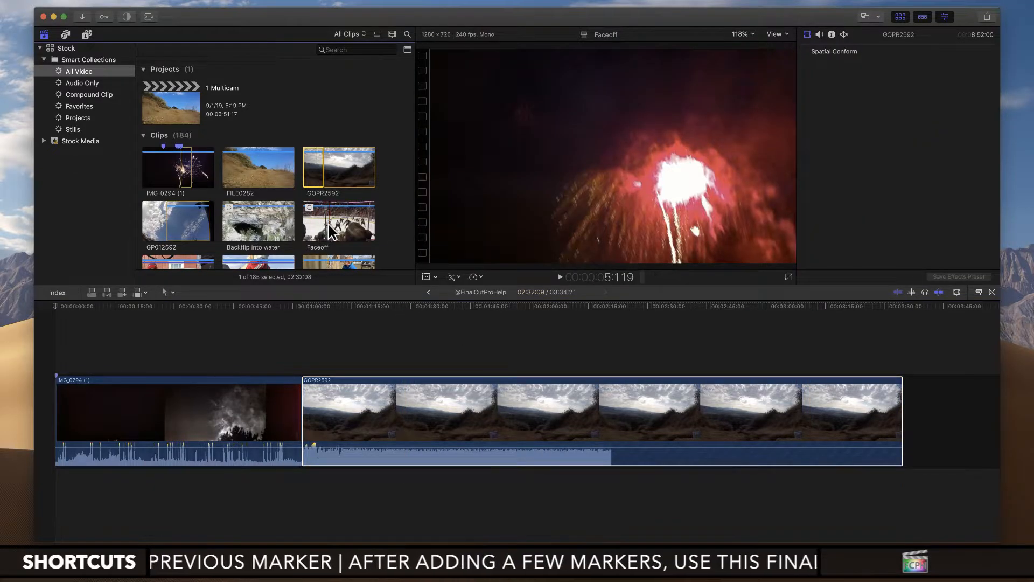
pyautogui.moveTo(329, 226)
pyautogui.mouseDown()
pyautogui.moveTo(377, 224)
pyautogui.moveTo(345, 222)
pyautogui.mouseUp()
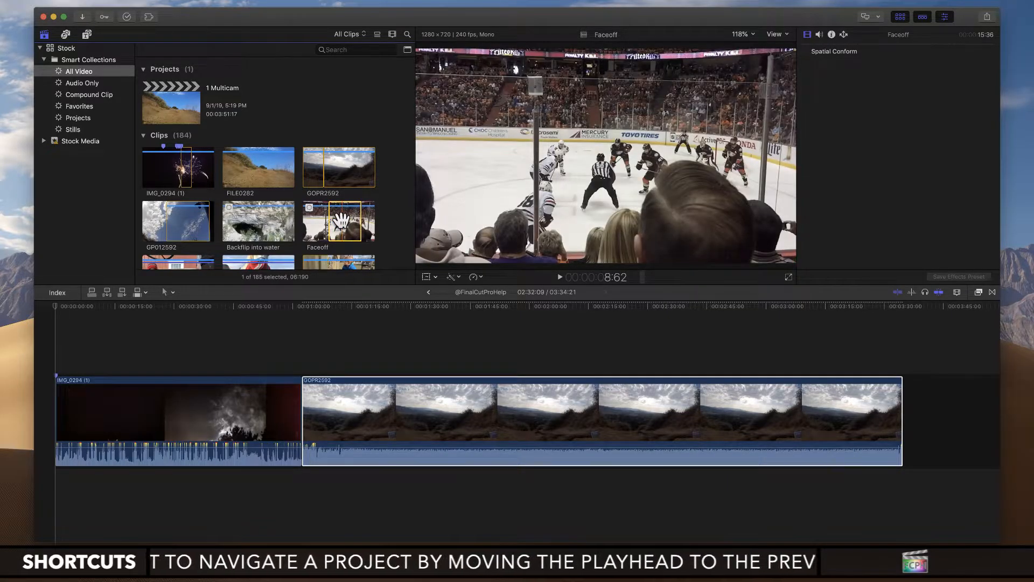
pyautogui.moveTo(341, 220); pyautogui.dragTo(927, 413)
pyautogui.press('super+6')
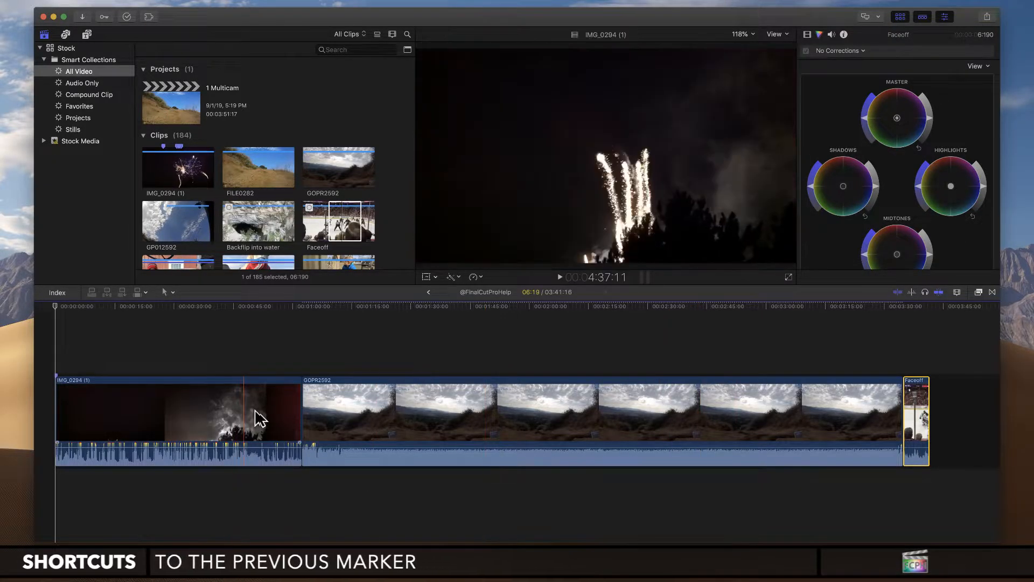
# Step: Blade the IMG_0294 (1) clip near its middle and the GOPR2592 clip about two-fifths of the way through
pyautogui.press('b')
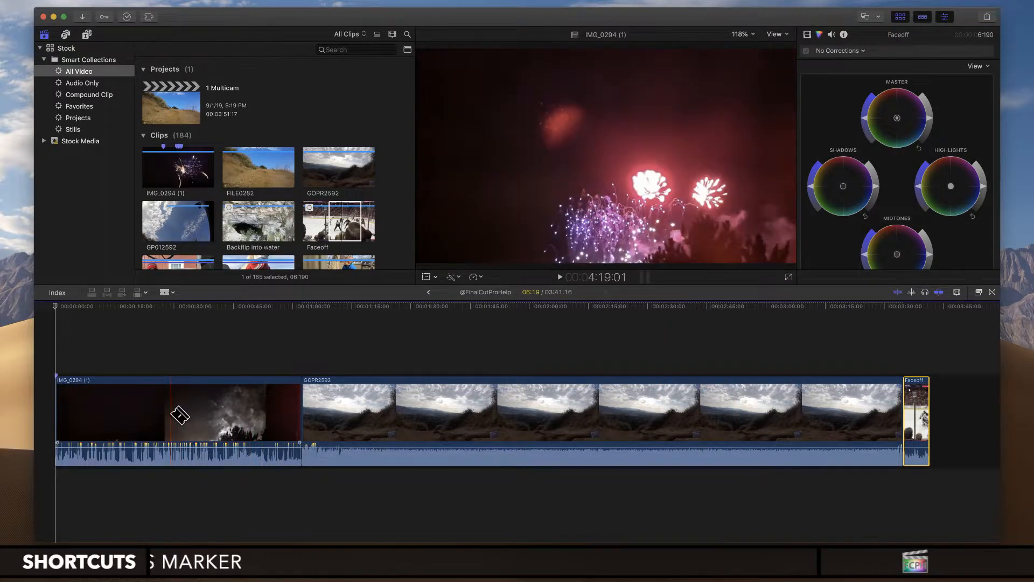
pyautogui.click(172, 415)
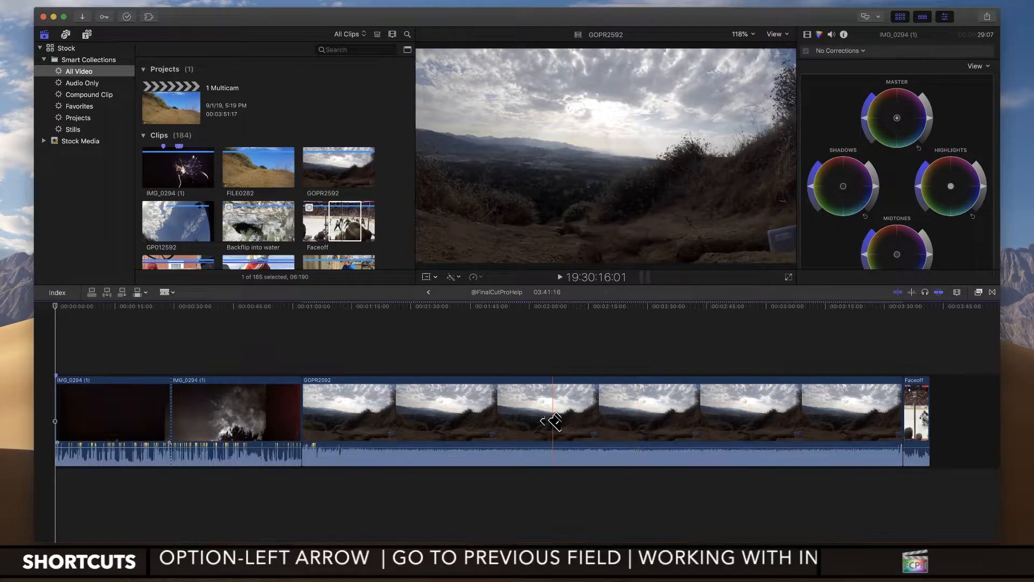
pyautogui.click(542, 418)
pyautogui.press('a')
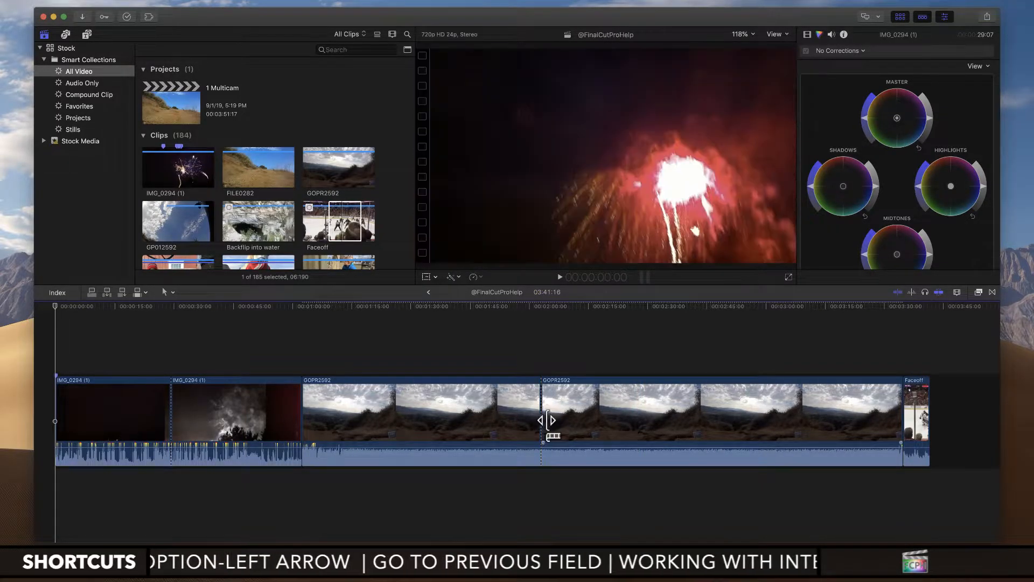
# Step: Delete the second segments of the GOPR2592 and IMG_0294 (1) clips, closing the gaps in the timeline
pyautogui.click(626, 422)
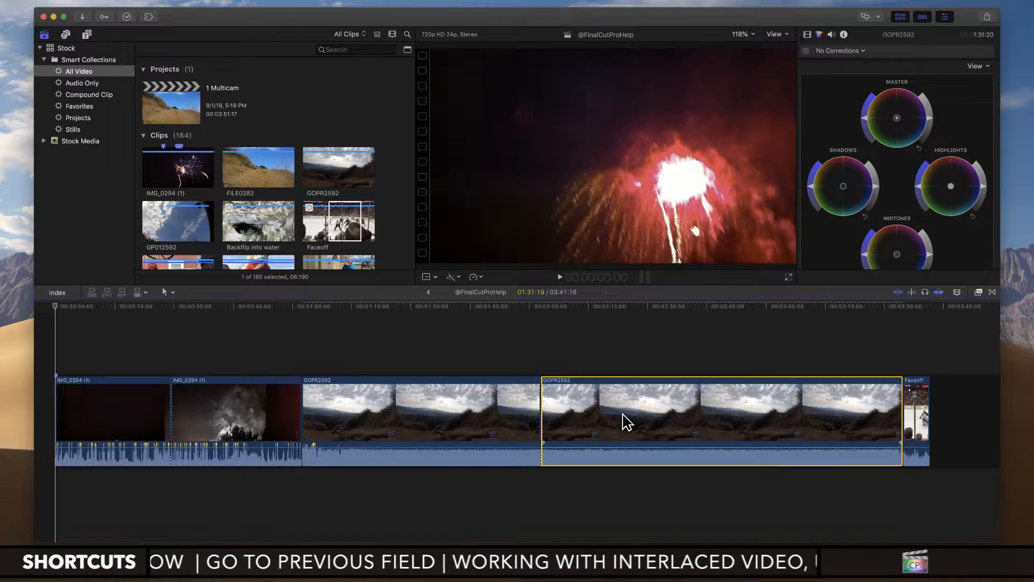
pyautogui.press('Delete')
pyautogui.click(256, 422)
pyautogui.hotkey('shift', 'Delete')
pyautogui.press('Delete')
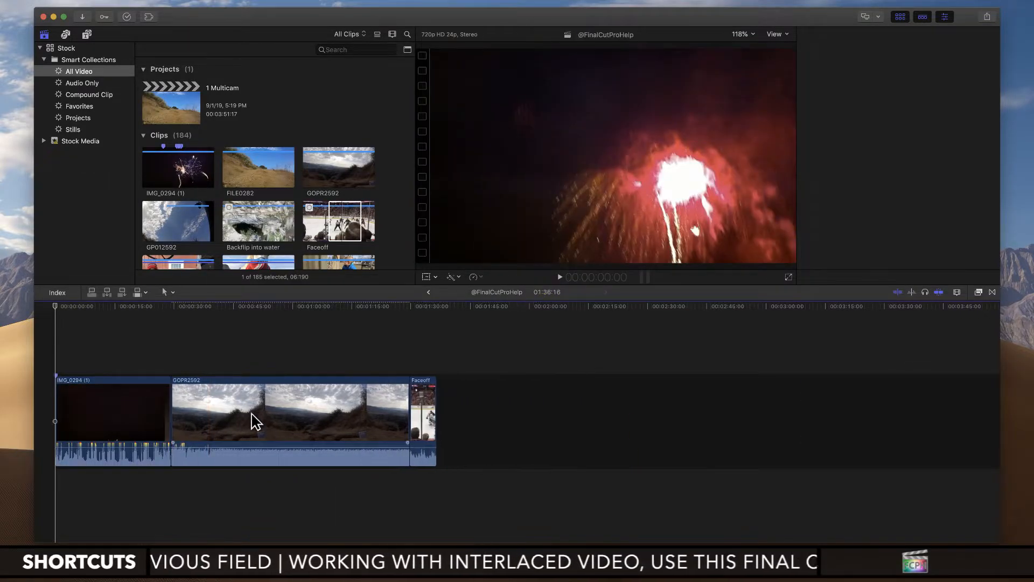
pyautogui.press('super+6')
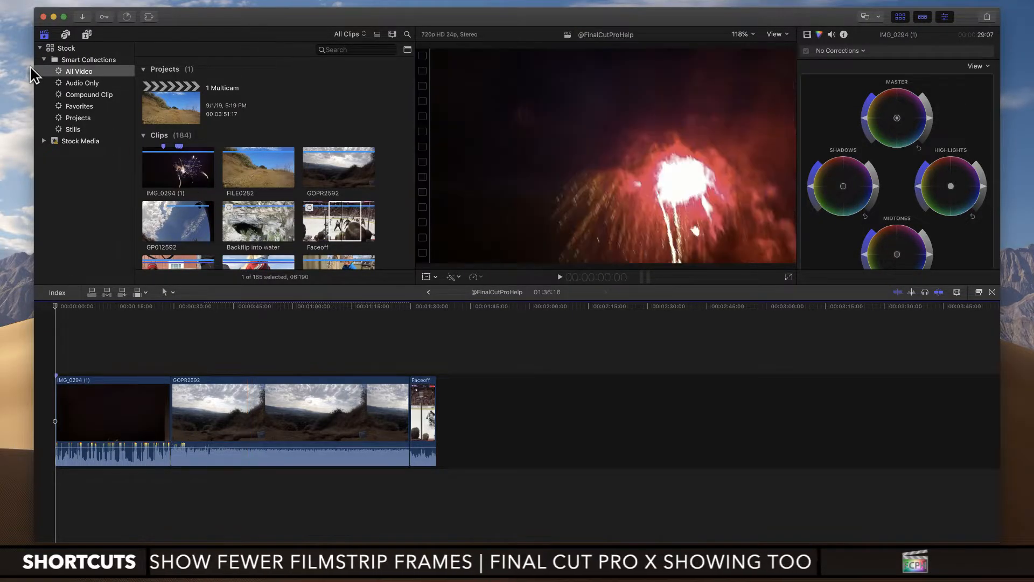
pyautogui.click(68, 48)
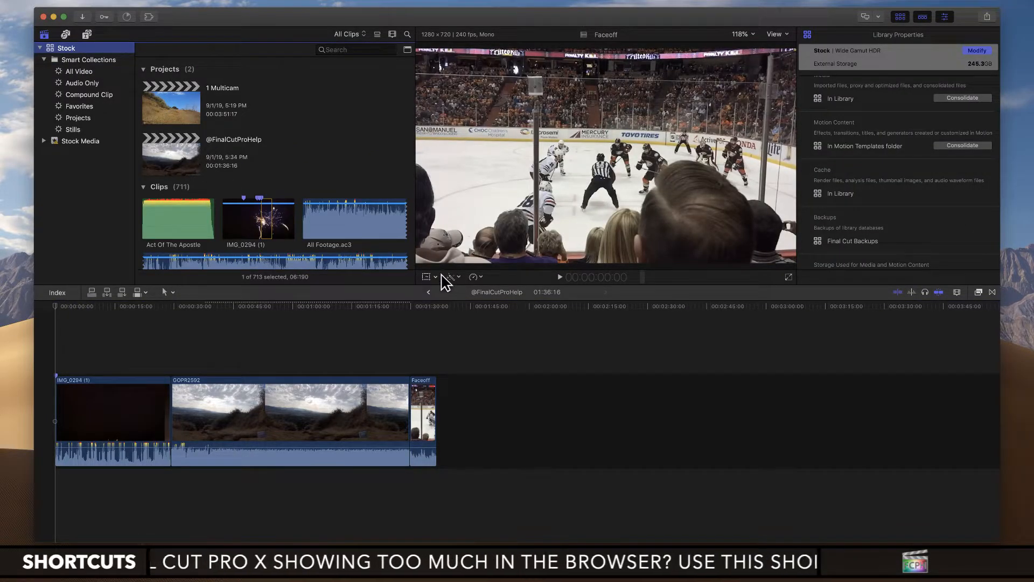
pyautogui.press('super+2')
pyautogui.press('s')
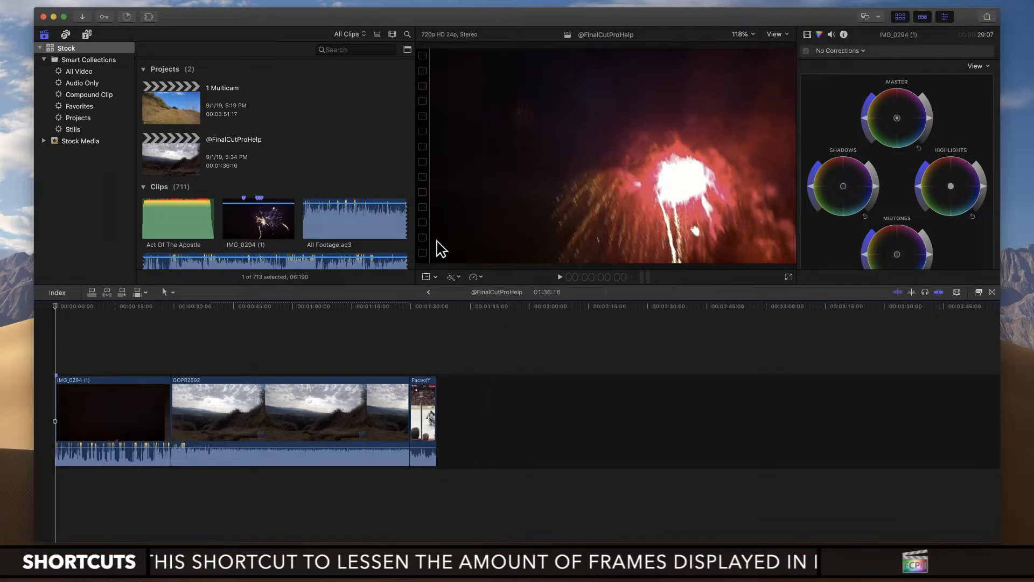
pyautogui.click(176, 156)
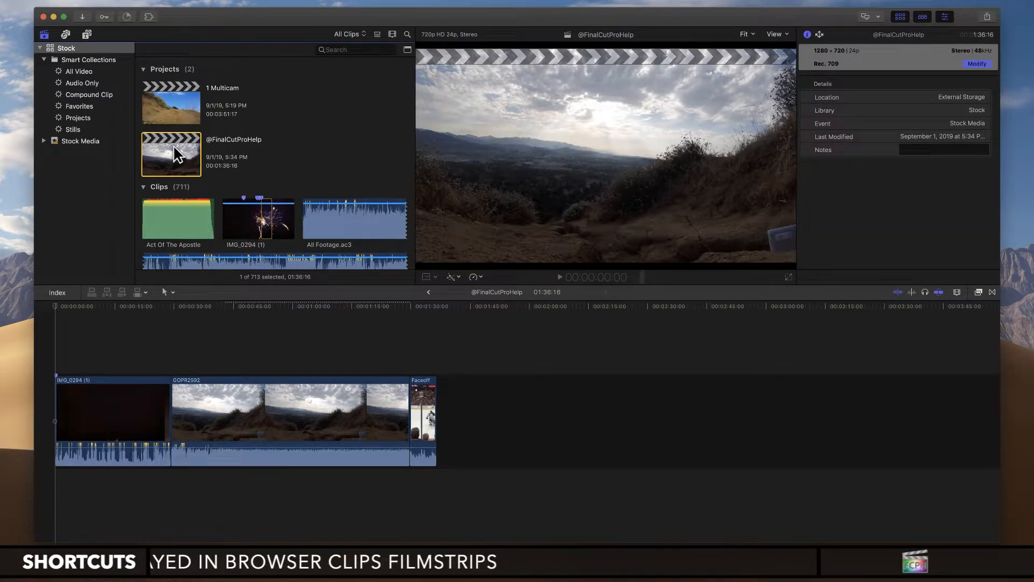
pyautogui.rightClick(177, 156)
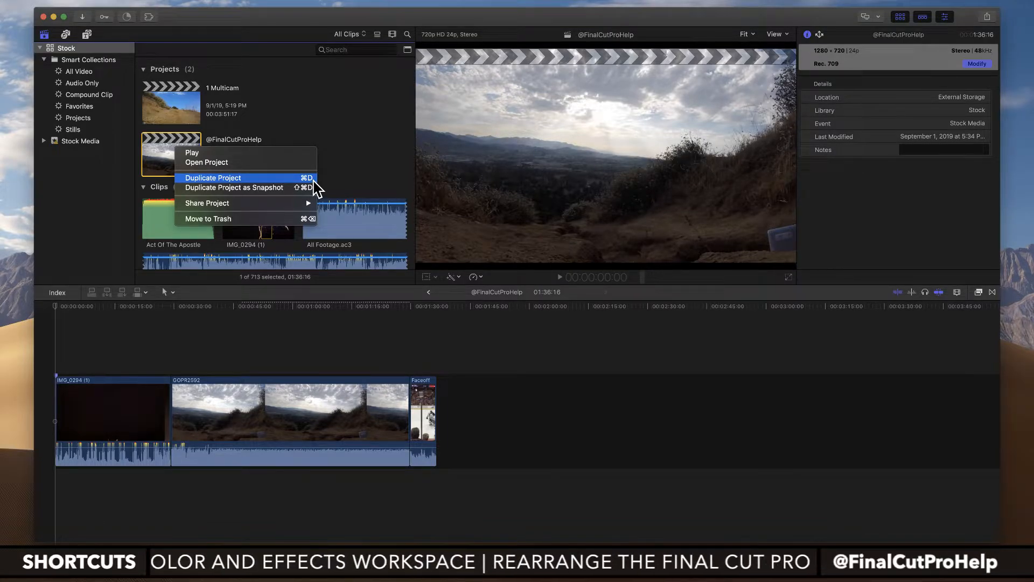
pyautogui.click(297, 177)
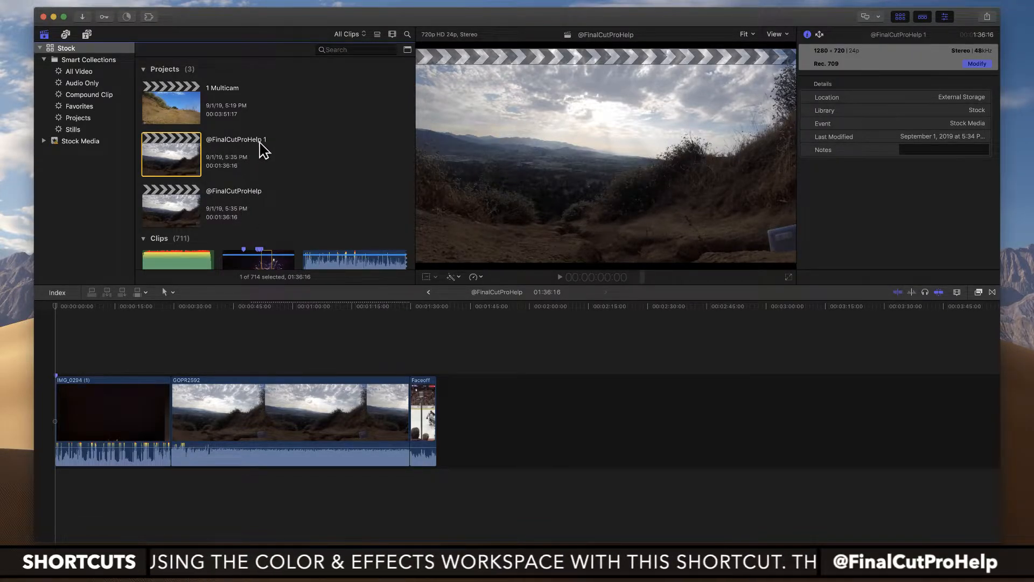
# Step: Open the duplicated project in the timeline and rename it "2nd Project"
pyautogui.doubleClick(191, 162)
pyautogui.hotkey('ctrl', 'shift', '2')
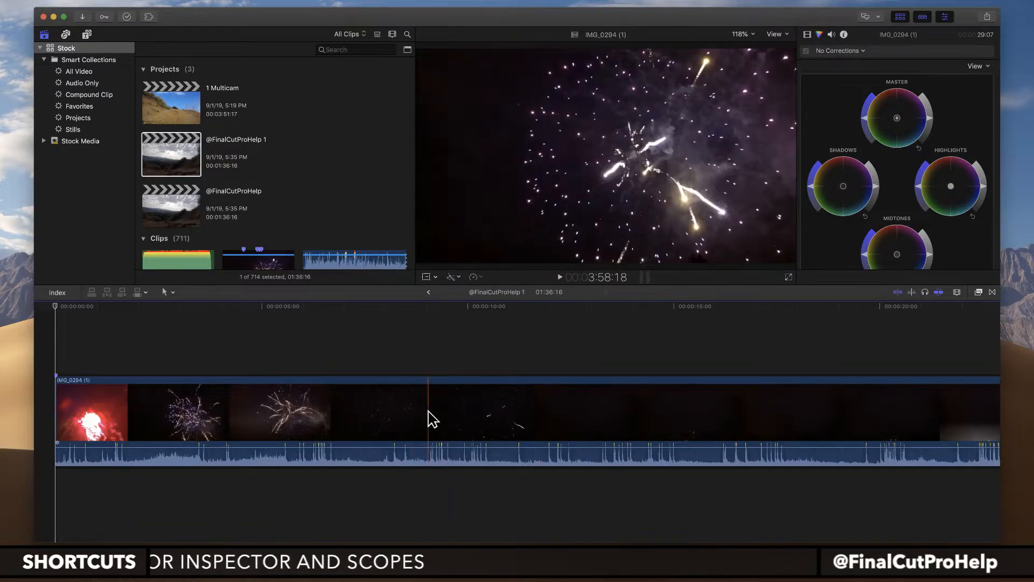
pyautogui.press('super+minus')
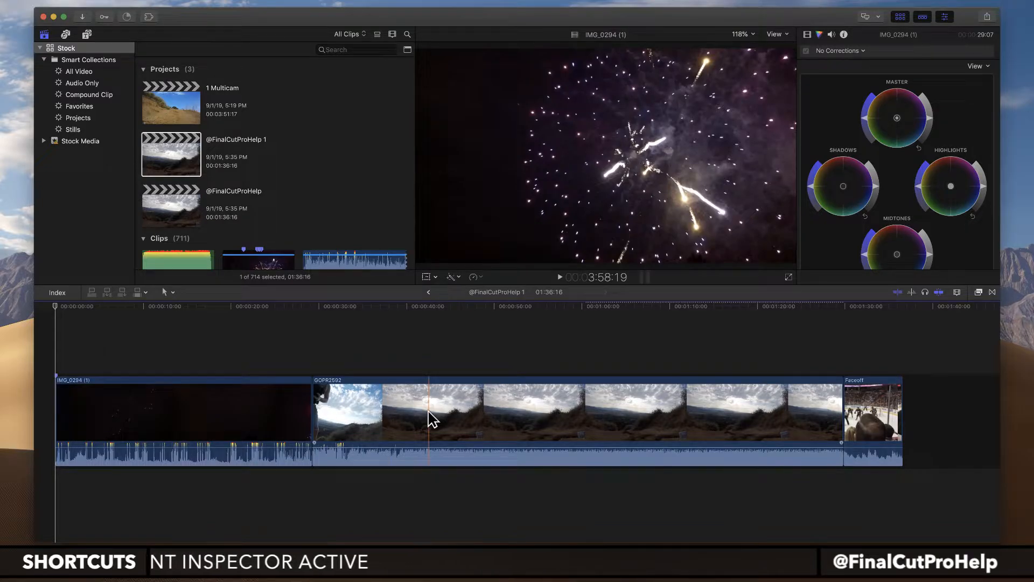
pyautogui.click(251, 140)
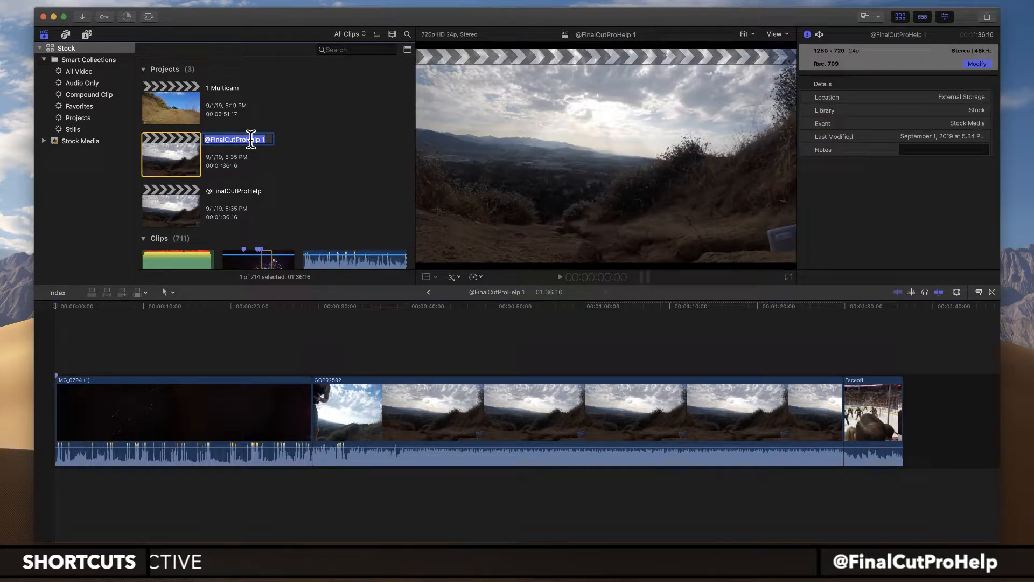
pyautogui.write('2nd Pro')
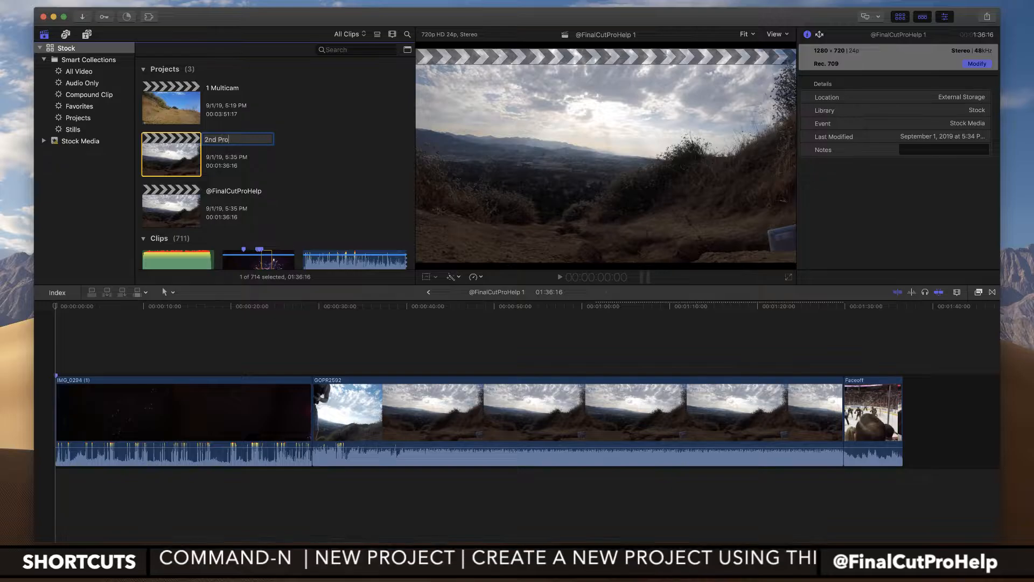
pyautogui.write('ject')
pyautogui.press('Return')
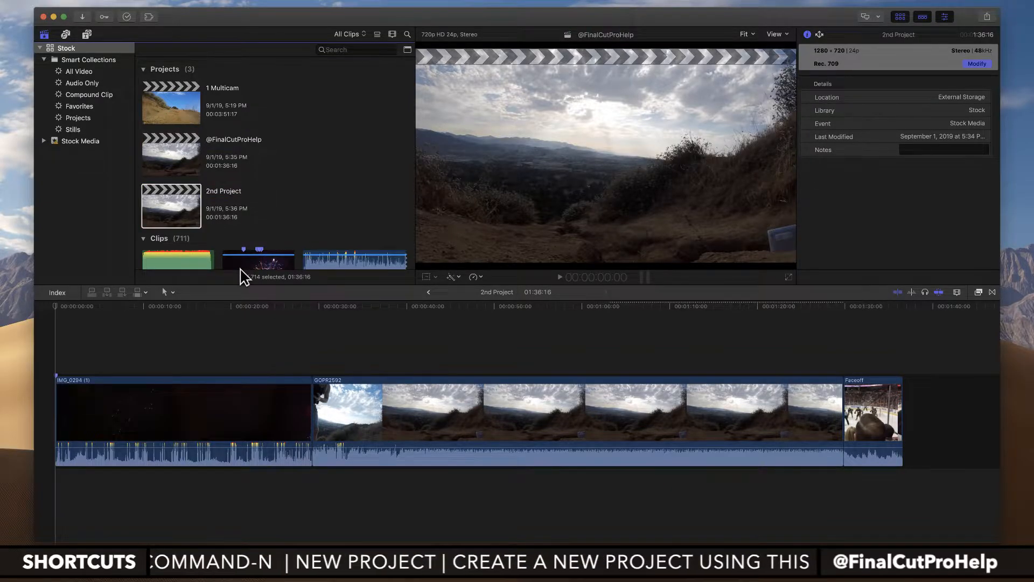
# Step: Delete the fireworks and Faceoff clips from 2nd Project and trim the end of GOPR2592 to about 15 seconds
pyautogui.click(245, 418)
pyautogui.press('Delete')
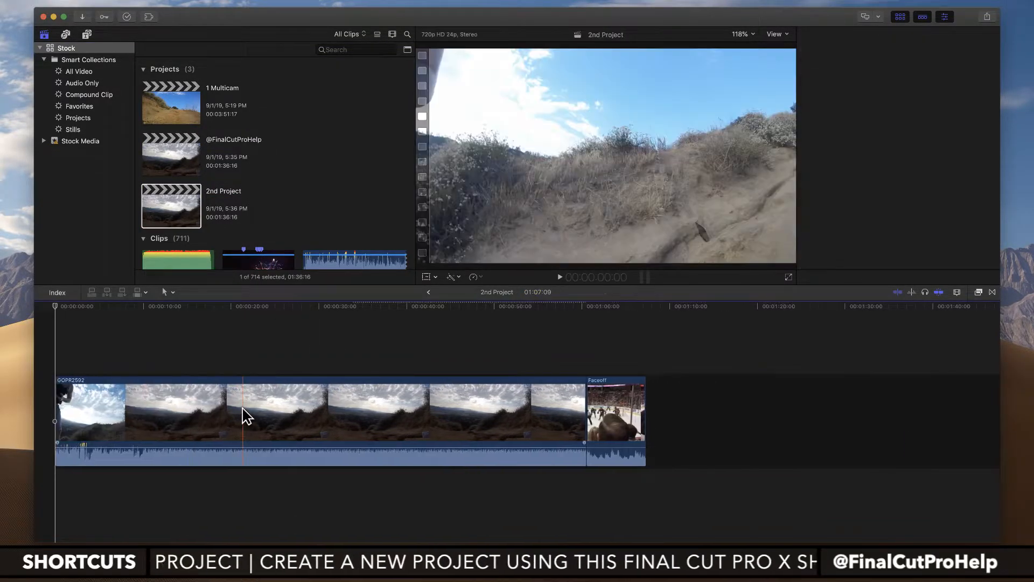
pyautogui.click(606, 421)
pyautogui.press('Delete')
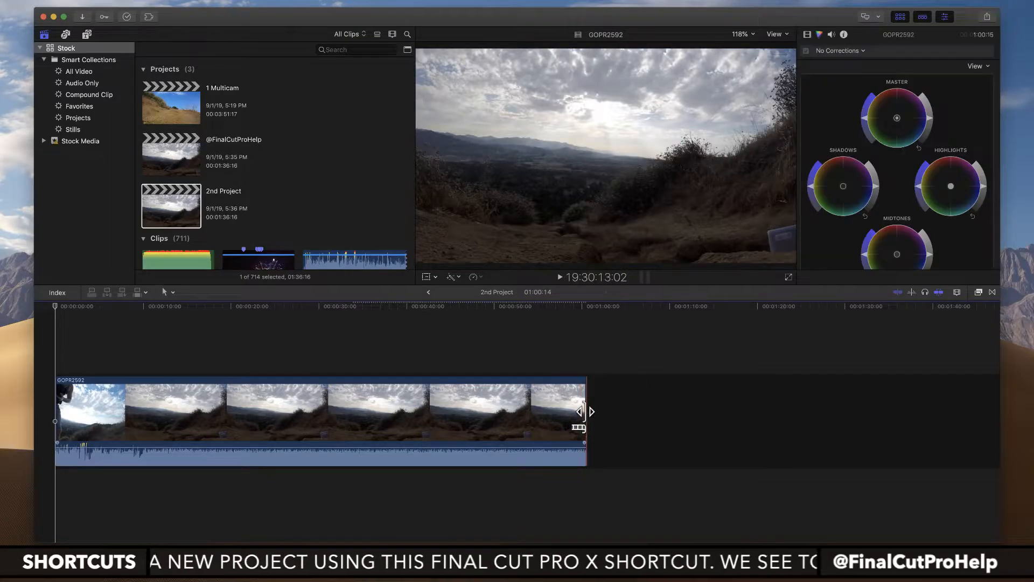
pyautogui.moveTo(585, 413); pyautogui.dragTo(193, 418)
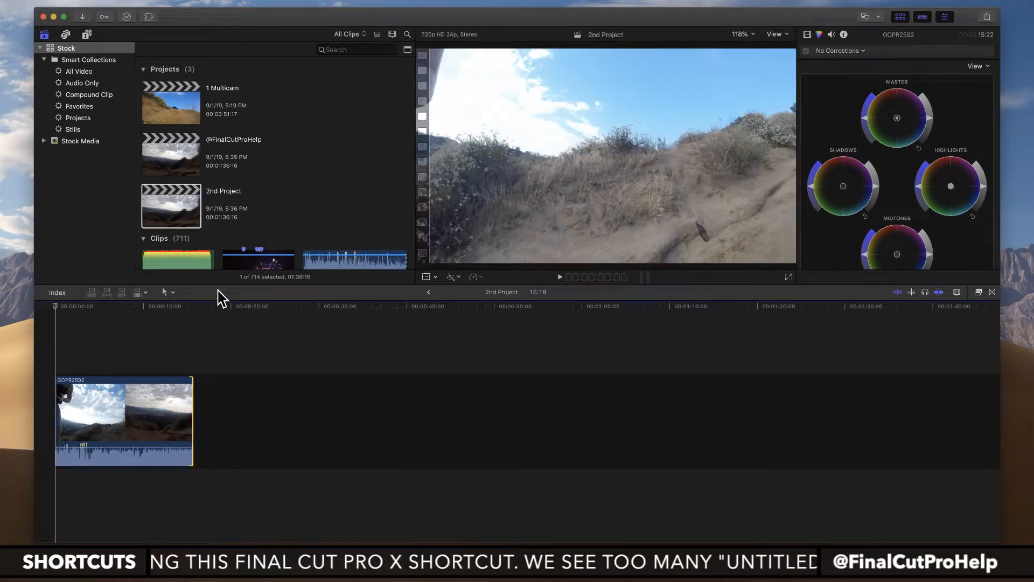
pyautogui.doubleClick(185, 157)
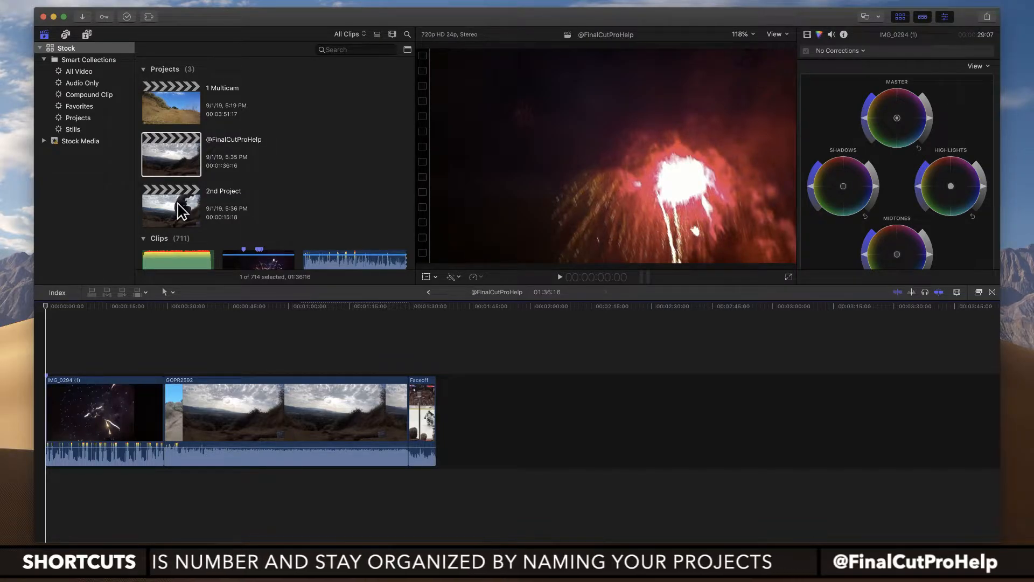
pyautogui.click(114, 431)
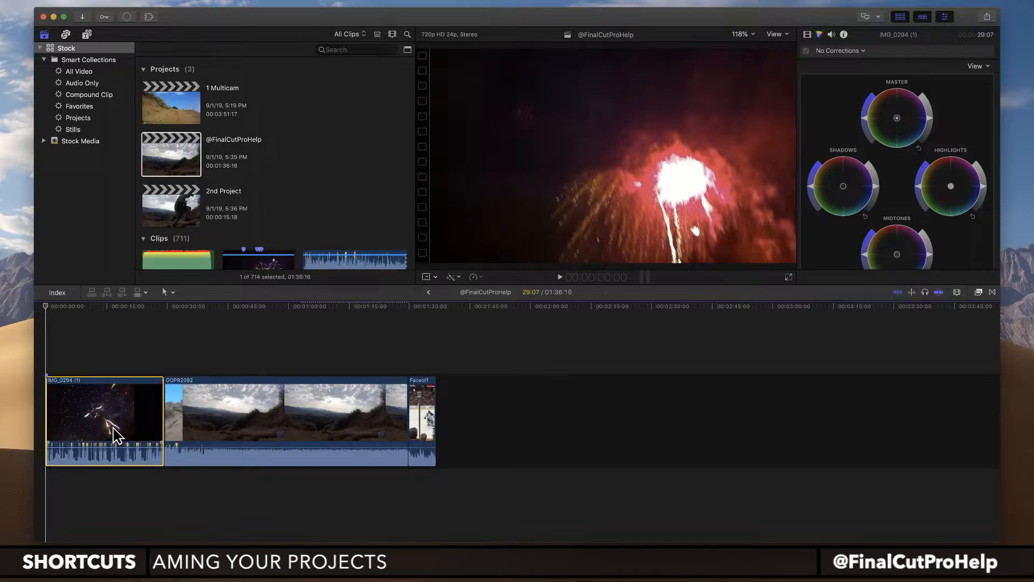
pyautogui.press('super+a')
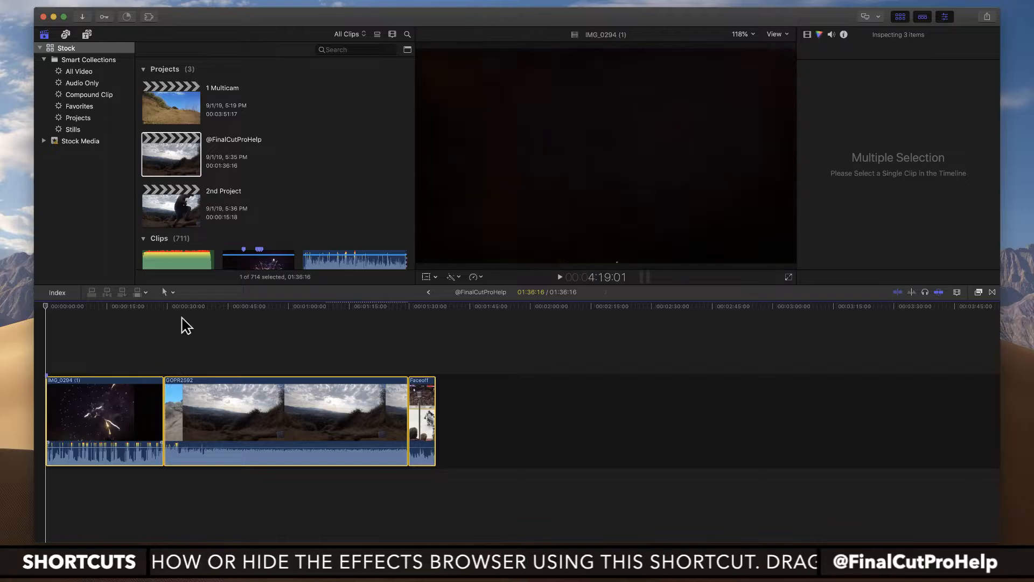
pyautogui.doubleClick(185, 201)
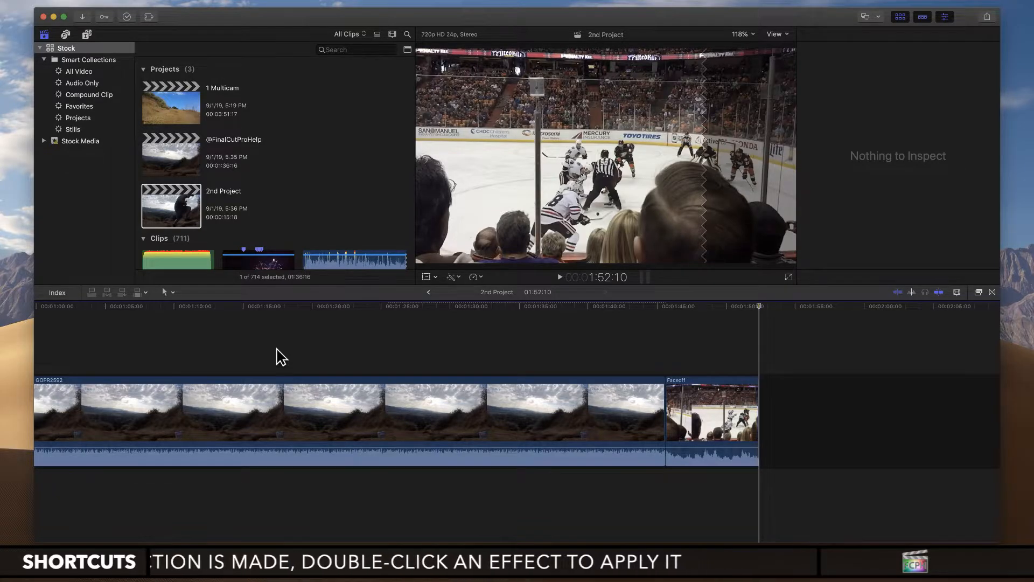
pyautogui.hotkey('shift', 'z')
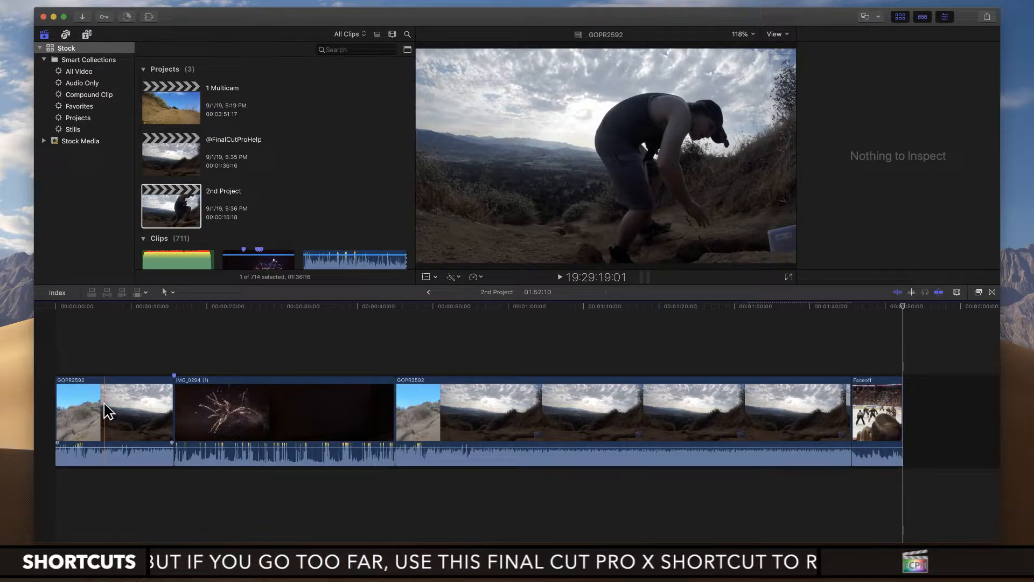
pyautogui.press('super+z')
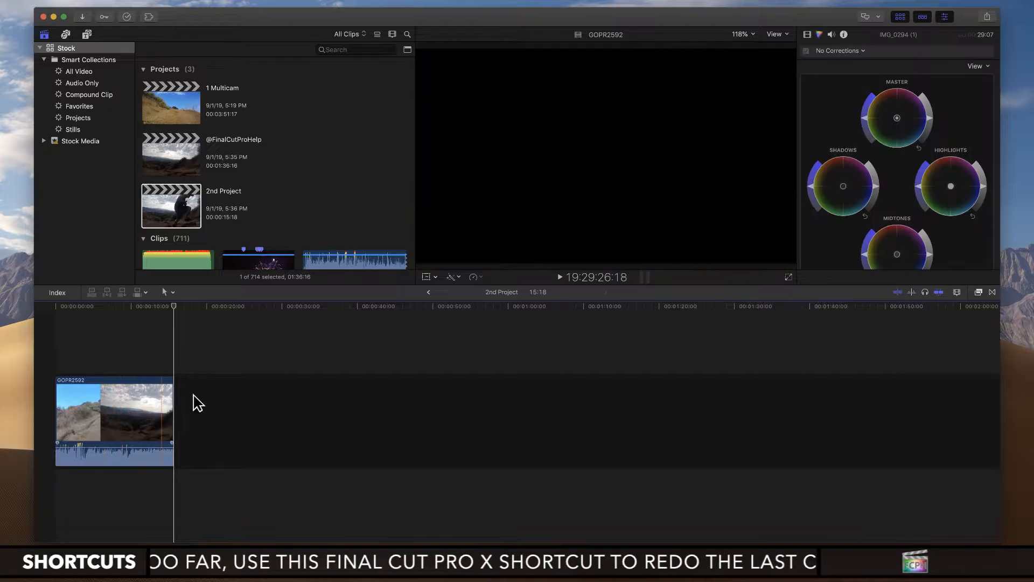
pyautogui.click(181, 154)
pyautogui.doubleClick(181, 155)
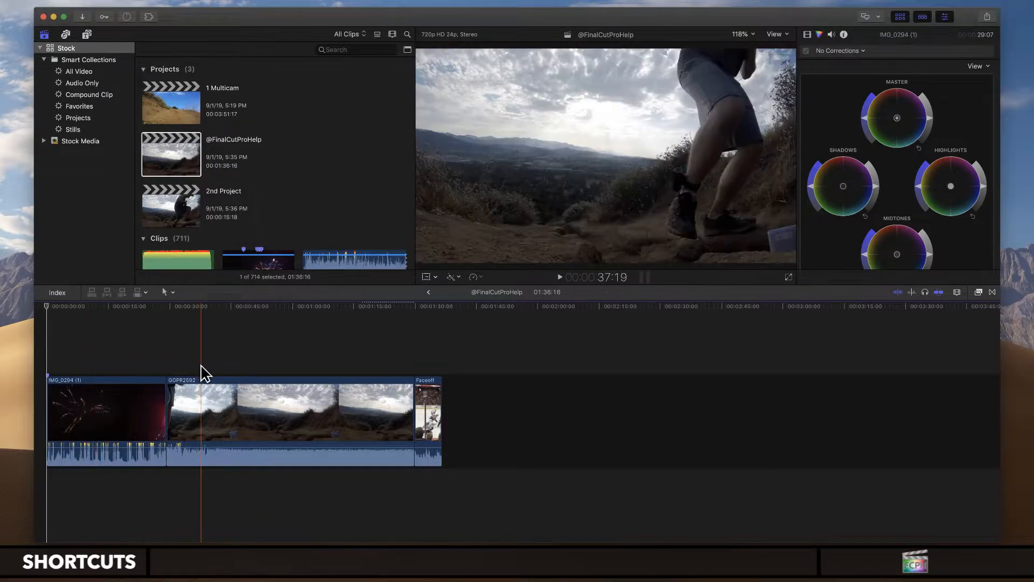
pyautogui.press('super+a')
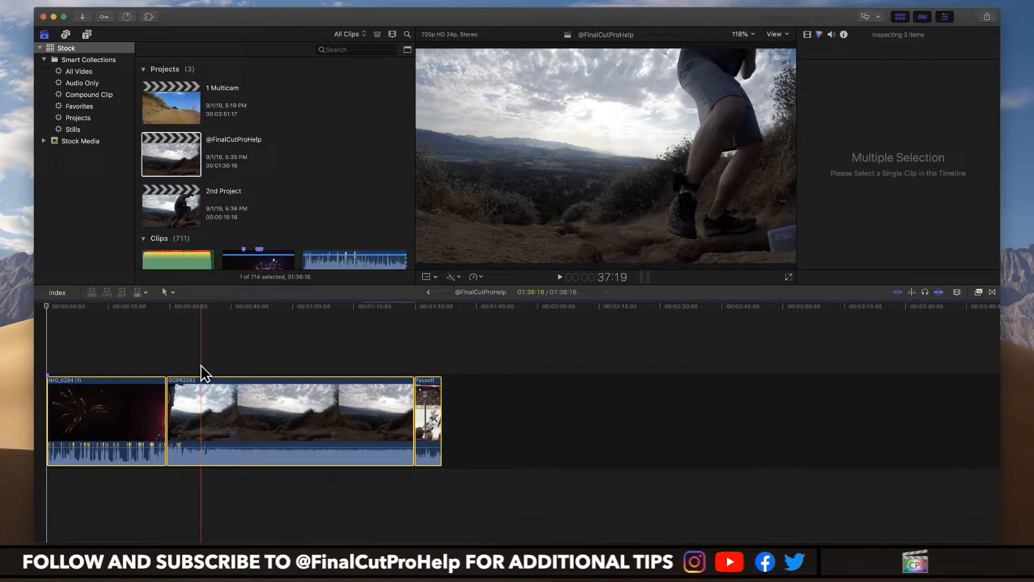
pyautogui.hotkey('alt', 'g')
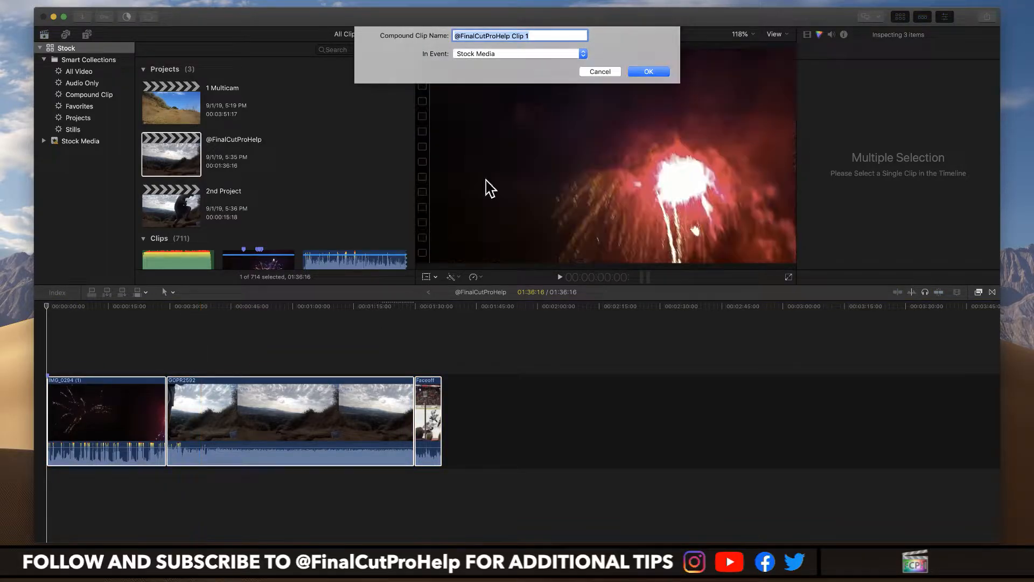
pyautogui.click(543, 35)
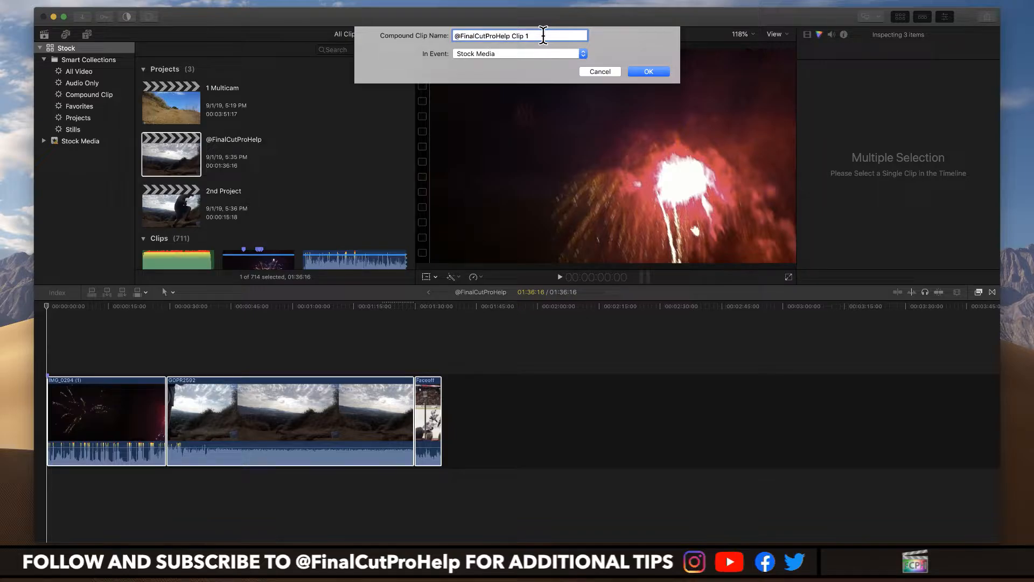
pyautogui.press('BackSpace')
pyautogui.press('BackSpace')
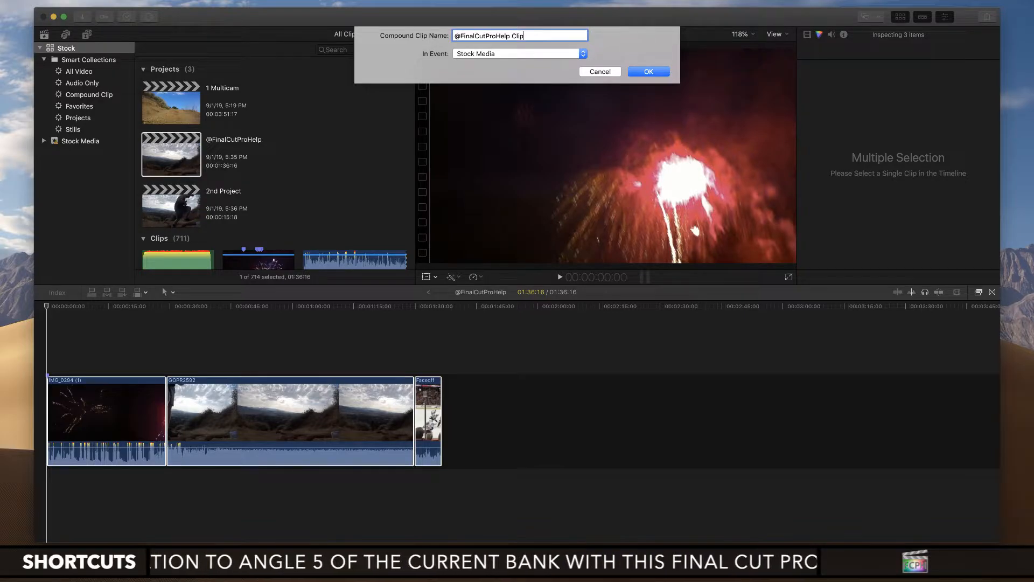
pyautogui.press('Return')
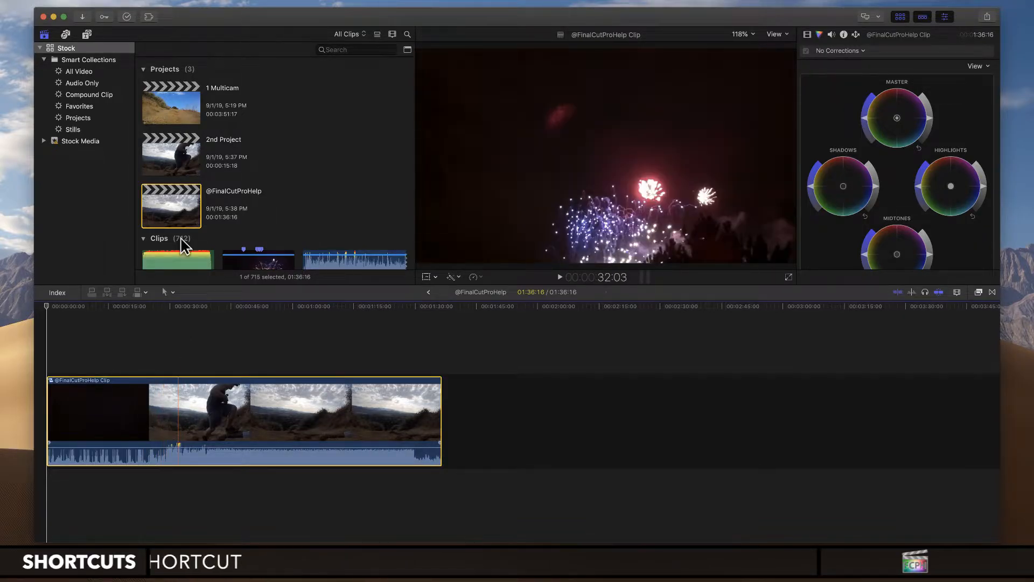
pyautogui.doubleClick(178, 155)
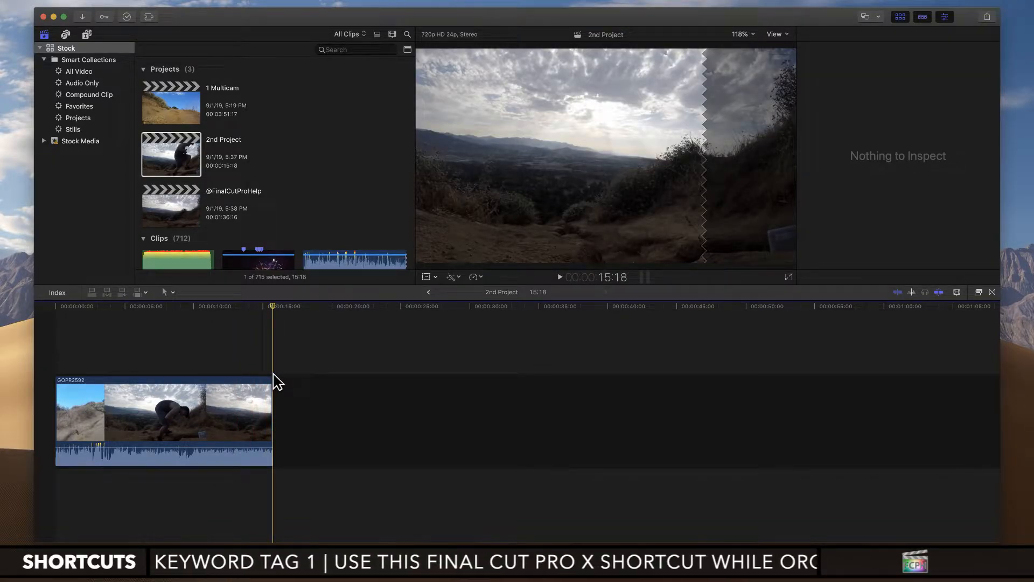
pyautogui.press('super+v')
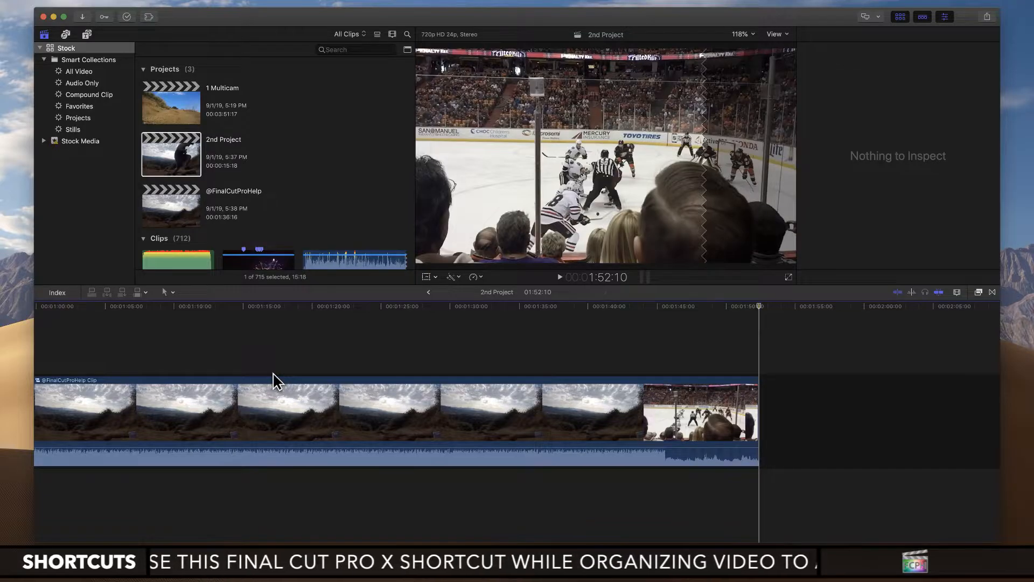
pyautogui.hotkey('shift', 'z')
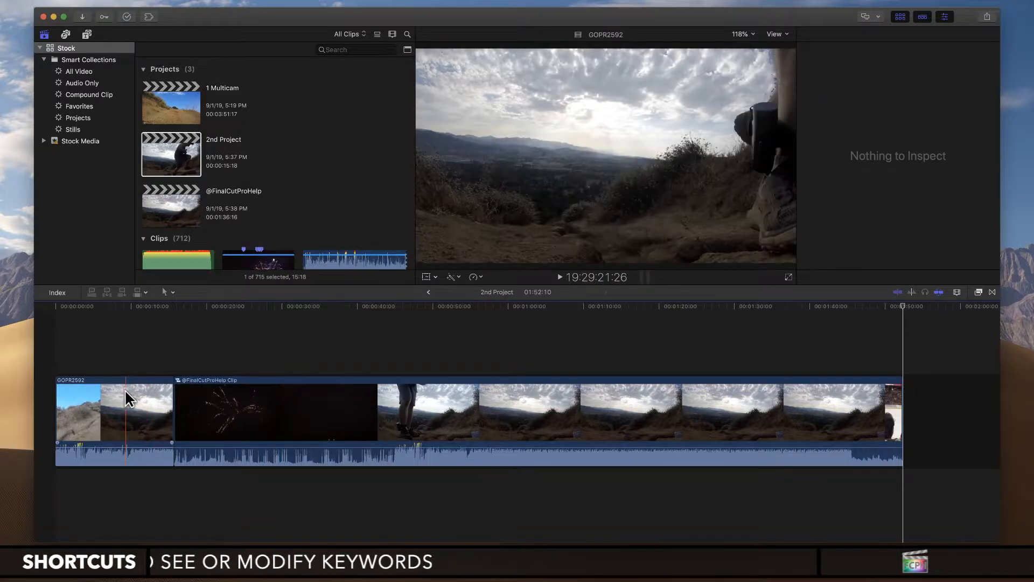
# Step: Open the compound clip in 2nd Project to examine the clips it contains, and return to the project timeline
pyautogui.click(124, 389)
pyautogui.click(272, 414)
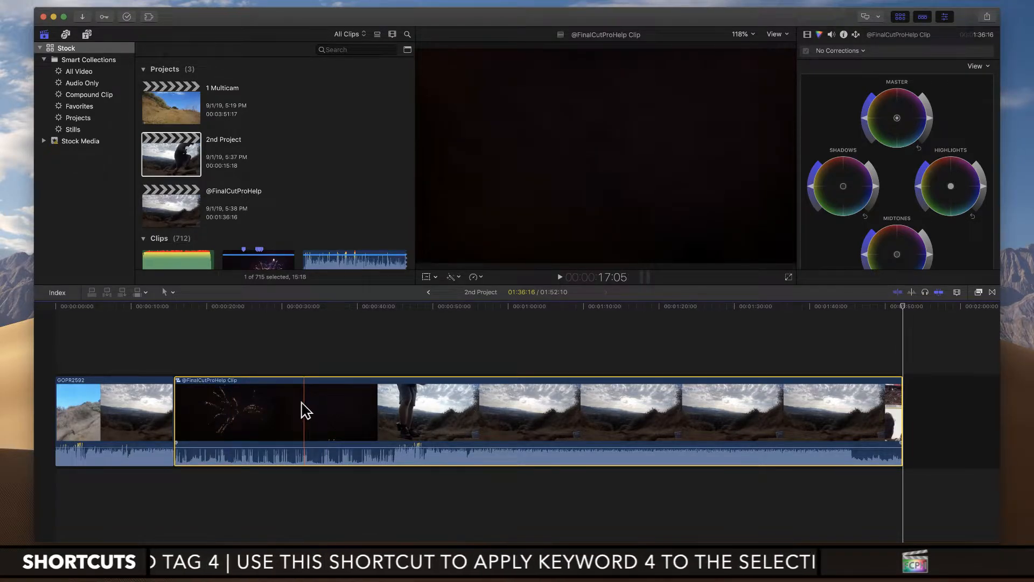
pyautogui.doubleClick(277, 408)
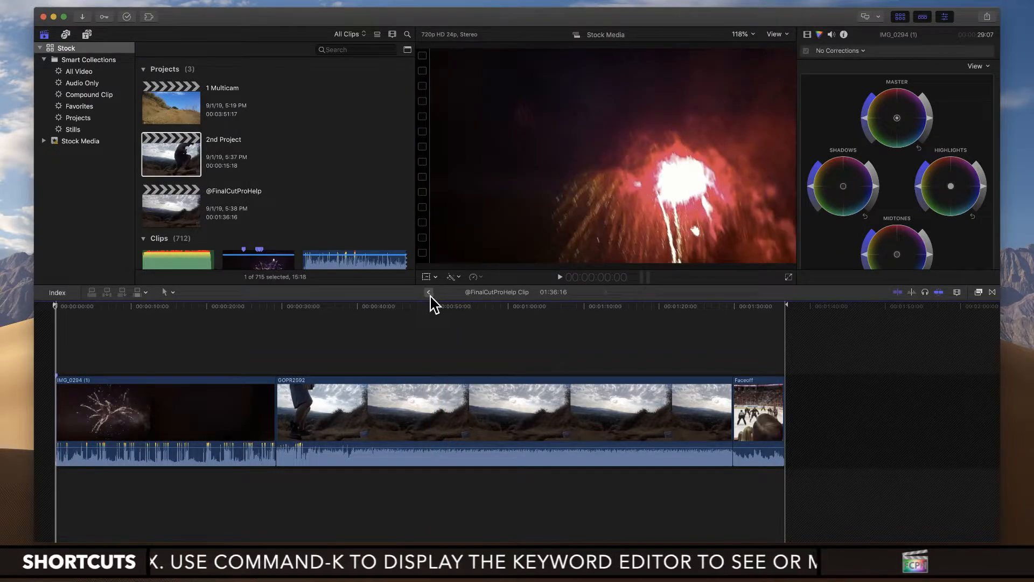
pyautogui.click(431, 295)
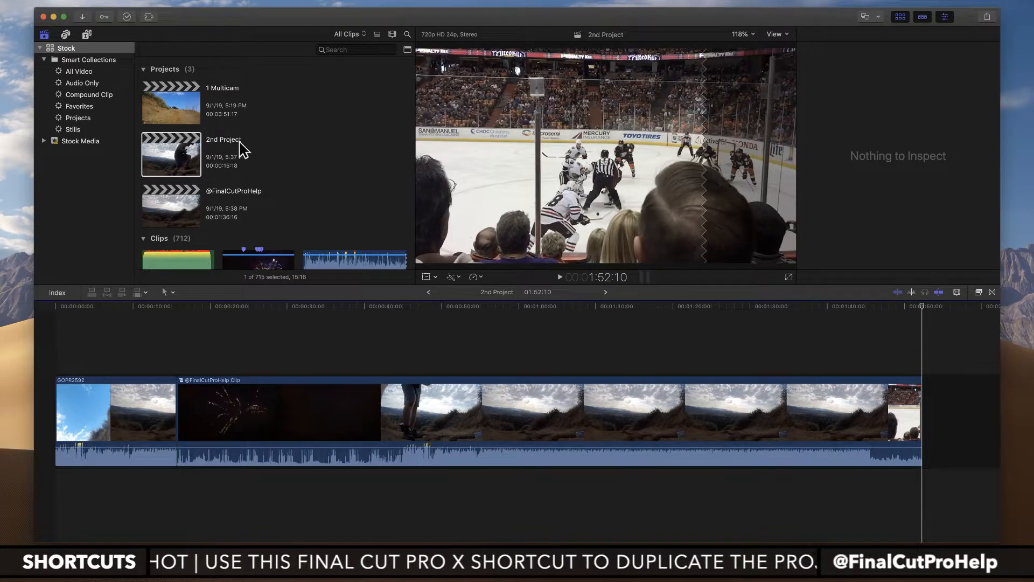
# Step: In the 1 Multicam project, move the GUEST clip above the HOST clip as a connected clip, aligned with its start
pyautogui.doubleClick(183, 105)
pyautogui.press('super+6')
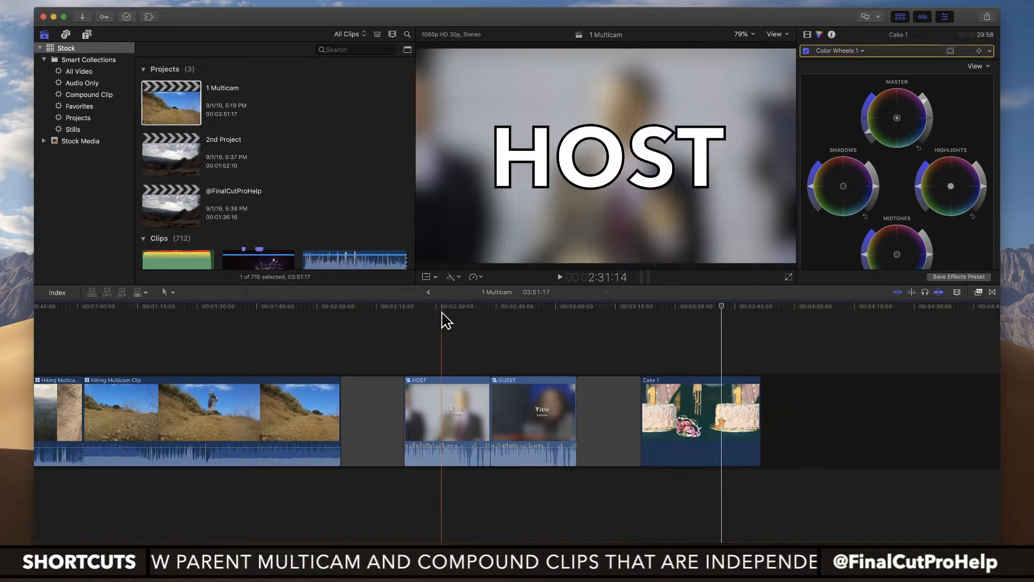
pyautogui.press('z')
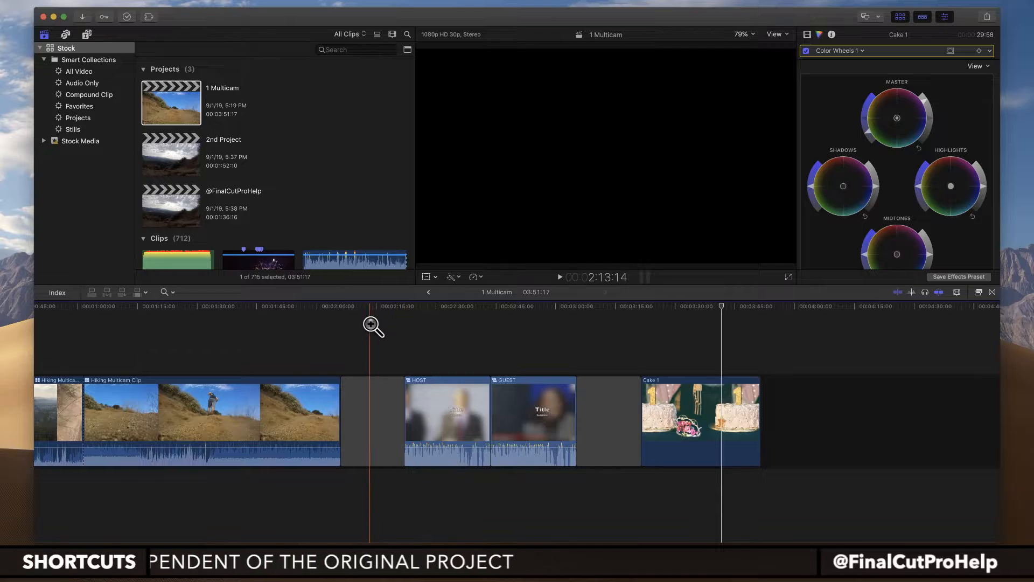
pyautogui.moveTo(369, 322); pyautogui.dragTo(615, 524)
pyautogui.press('a')
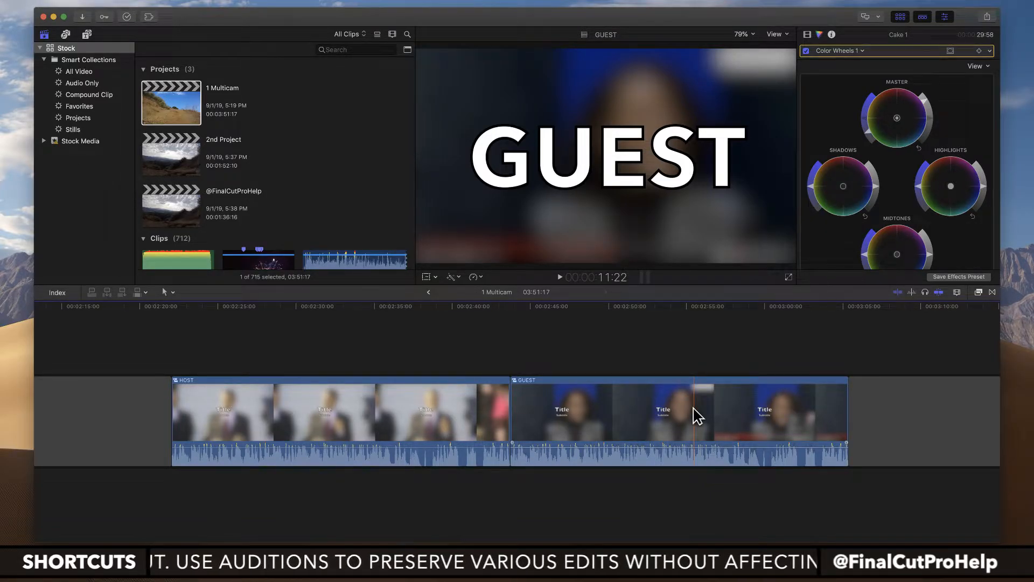
pyautogui.moveTo(698, 417); pyautogui.dragTo(338, 345)
pyautogui.scroll(3, 338, 391)
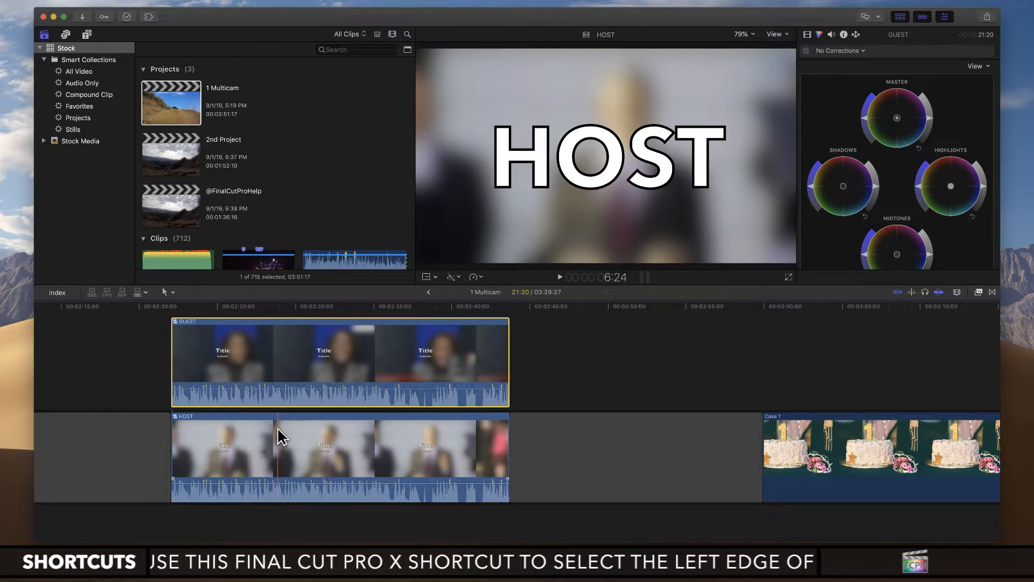
pyautogui.hscroll(-5, 278, 427)
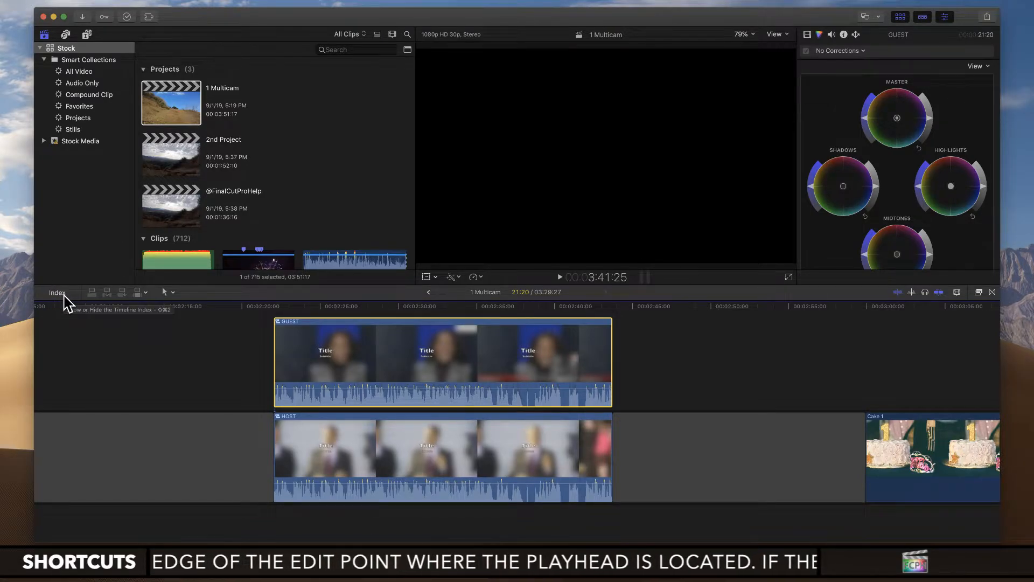
# Step: Open the timeline index, check its tags, and display the project's roles
pyautogui.click(64, 294)
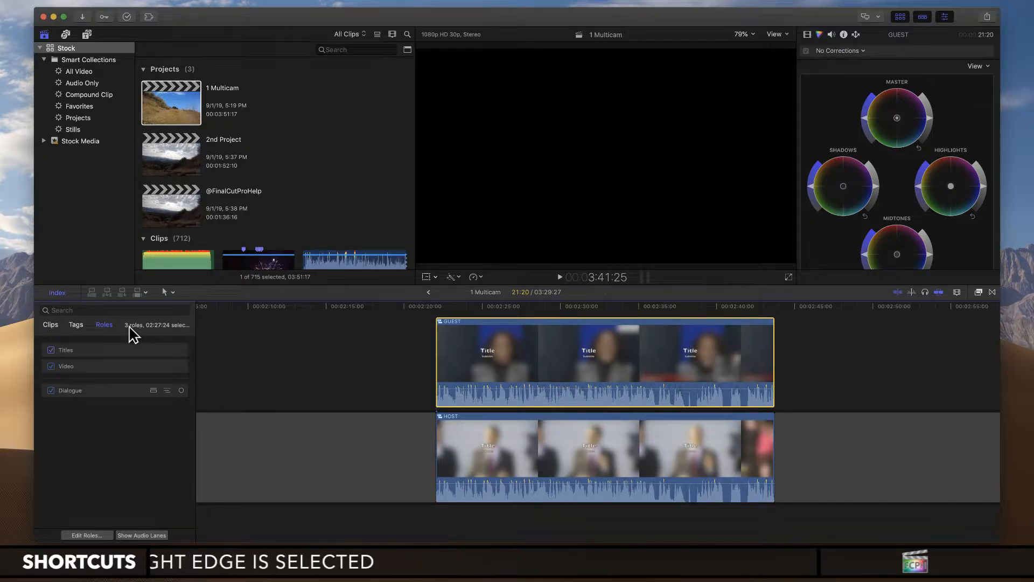
pyautogui.click(76, 325)
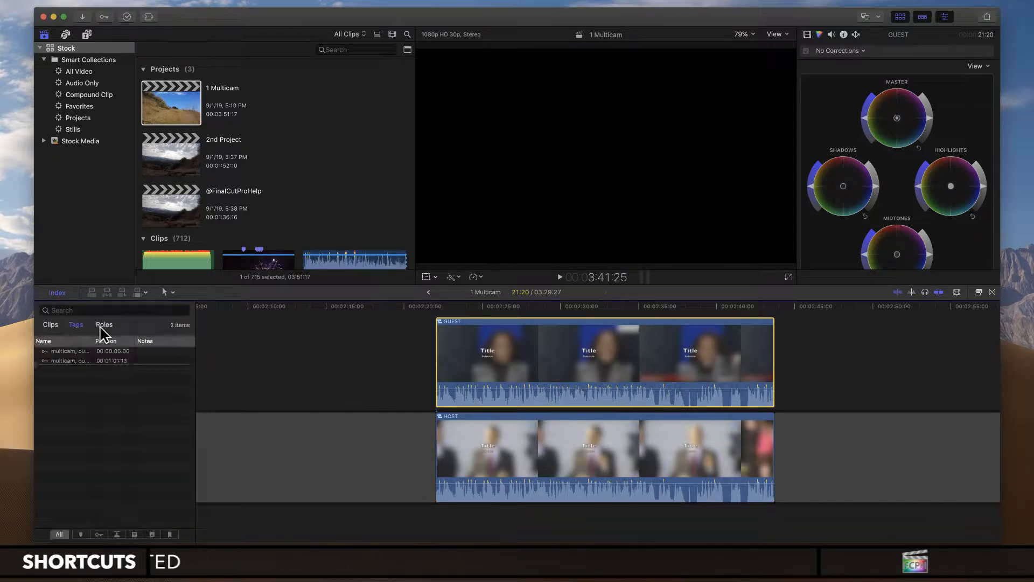
pyautogui.click(105, 326)
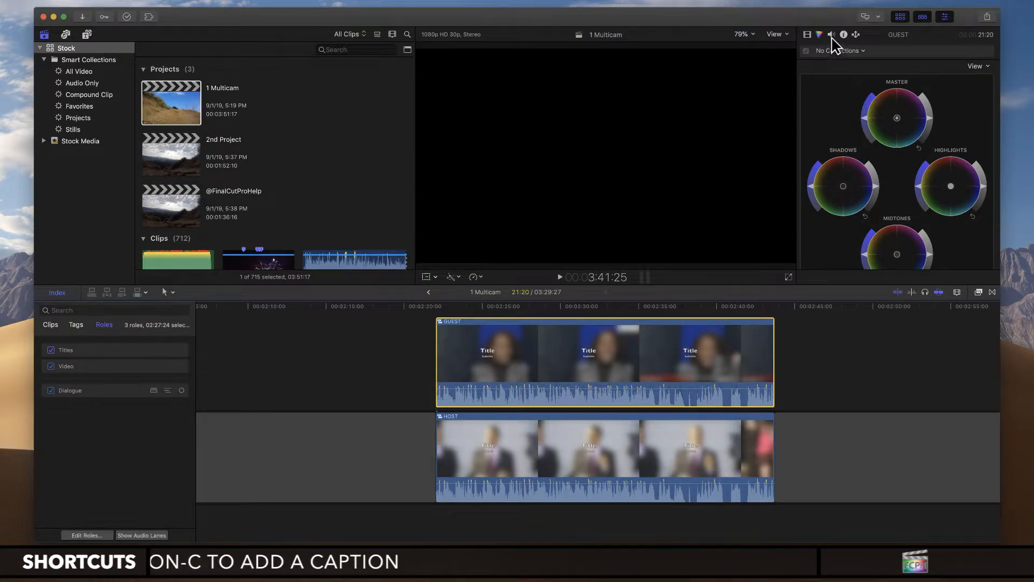
# Step: Show the GUEST clip's audio settings and examine its role component options and the Dialogue component
pyautogui.click(833, 38)
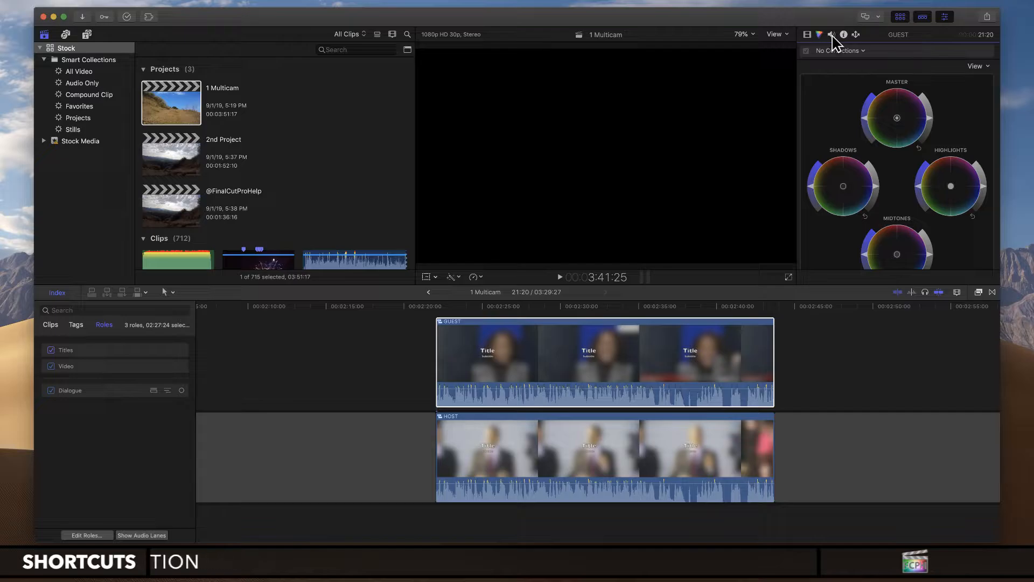
pyautogui.click(832, 35)
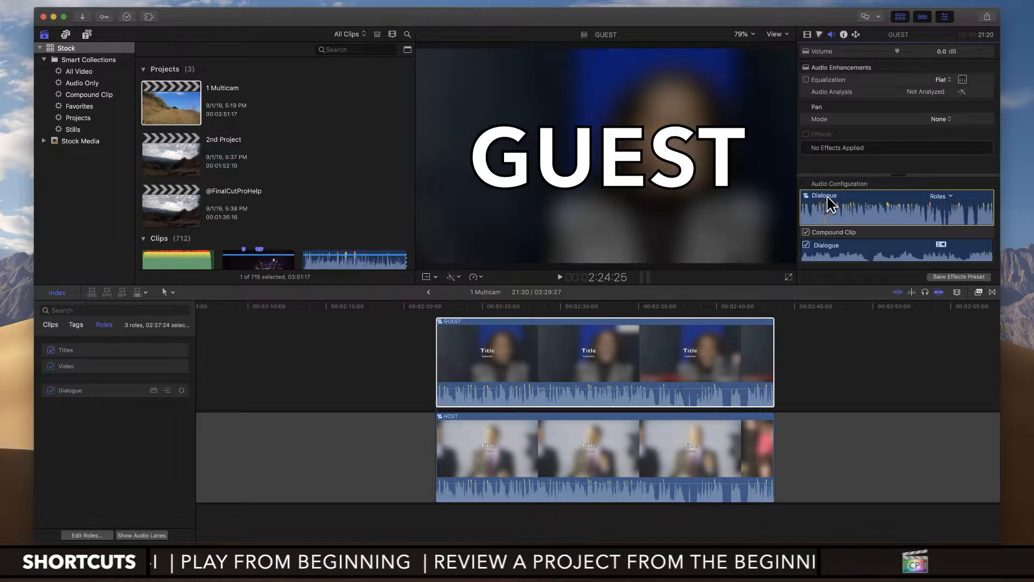
pyautogui.click(950, 197)
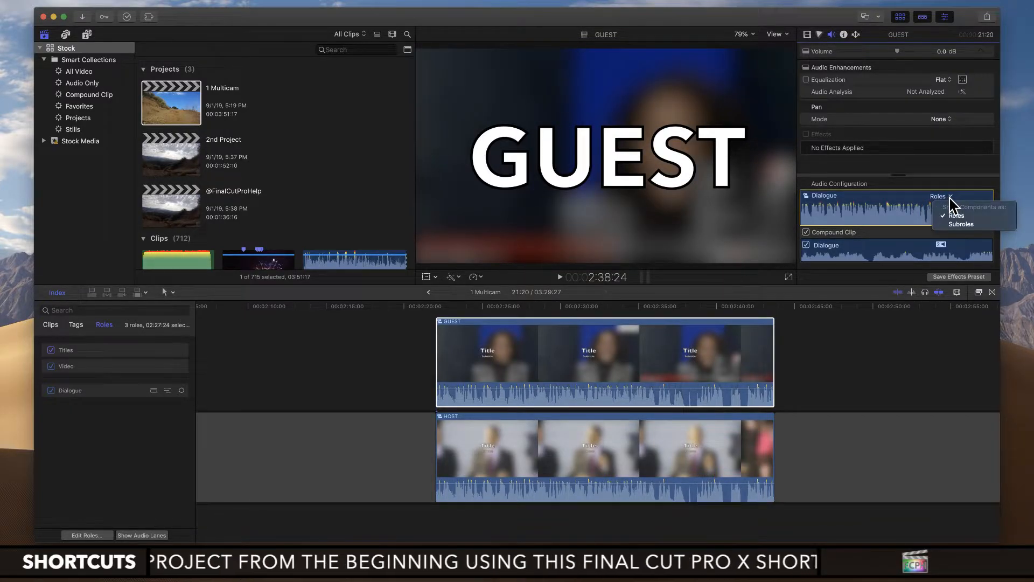
pyautogui.click(950, 198)
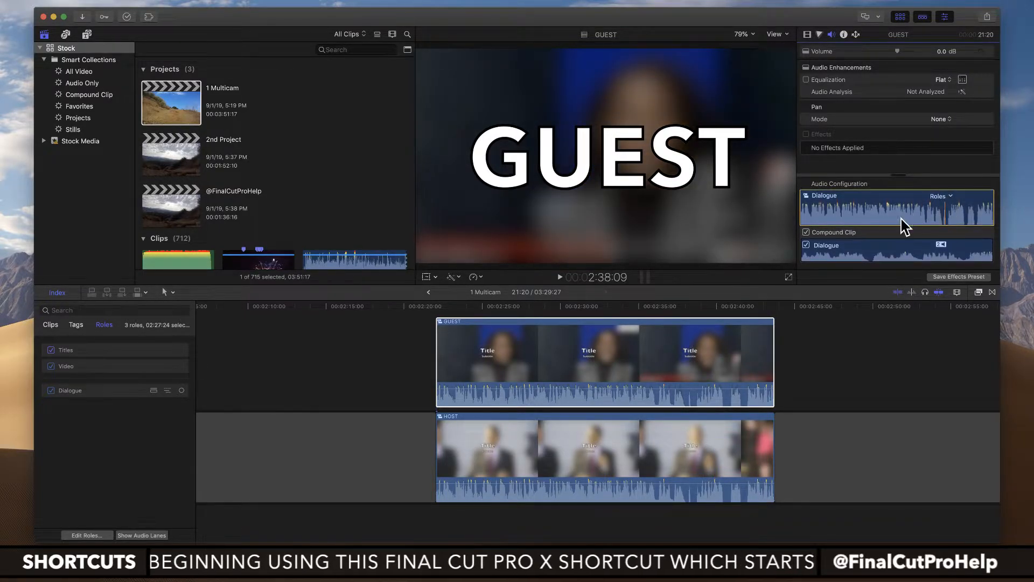
pyautogui.click(874, 248)
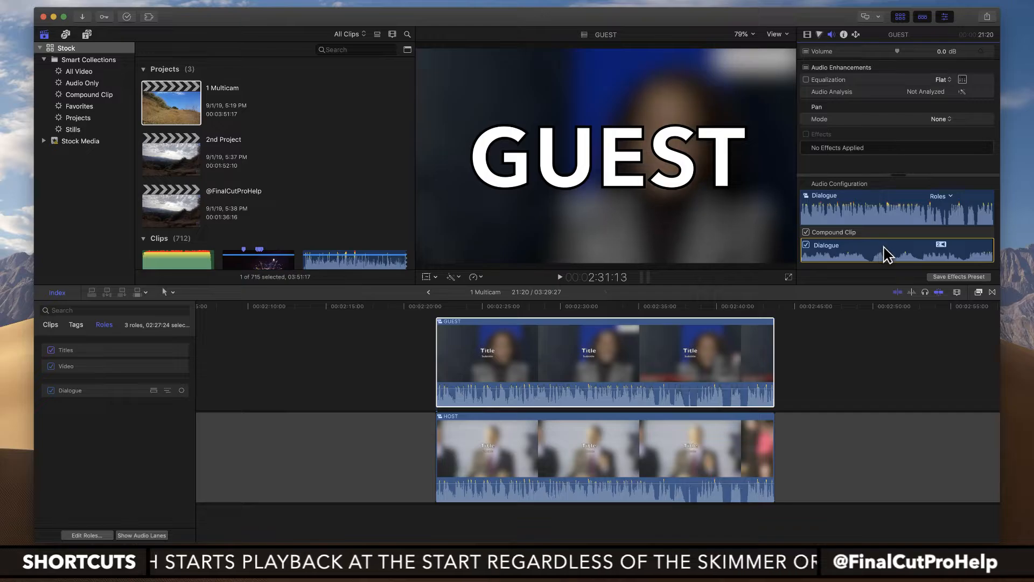
# Step: Open the GUEST compound clip and select the Sample Clips clip inside it
pyautogui.doubleClick(596, 362)
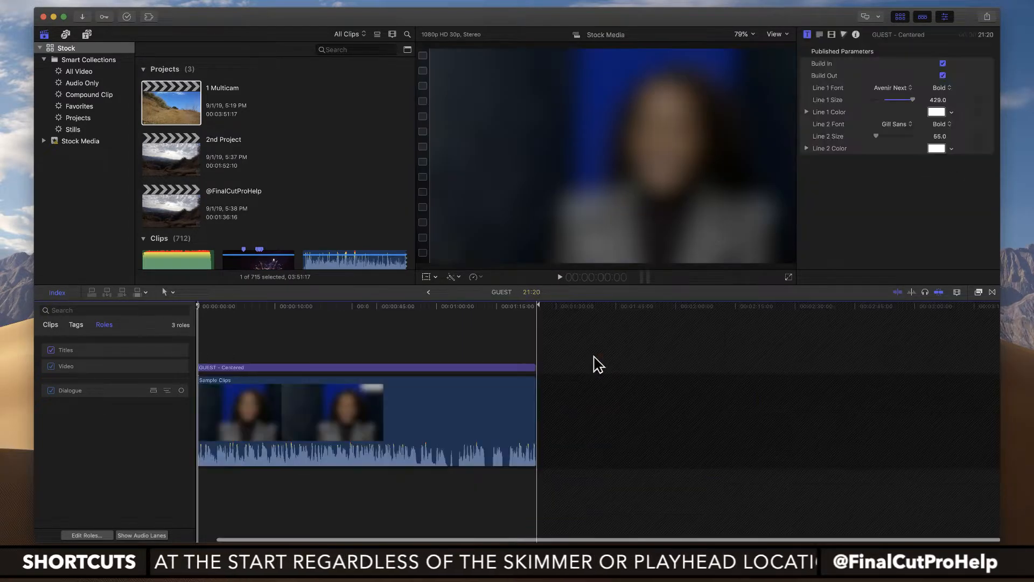
pyautogui.click(348, 414)
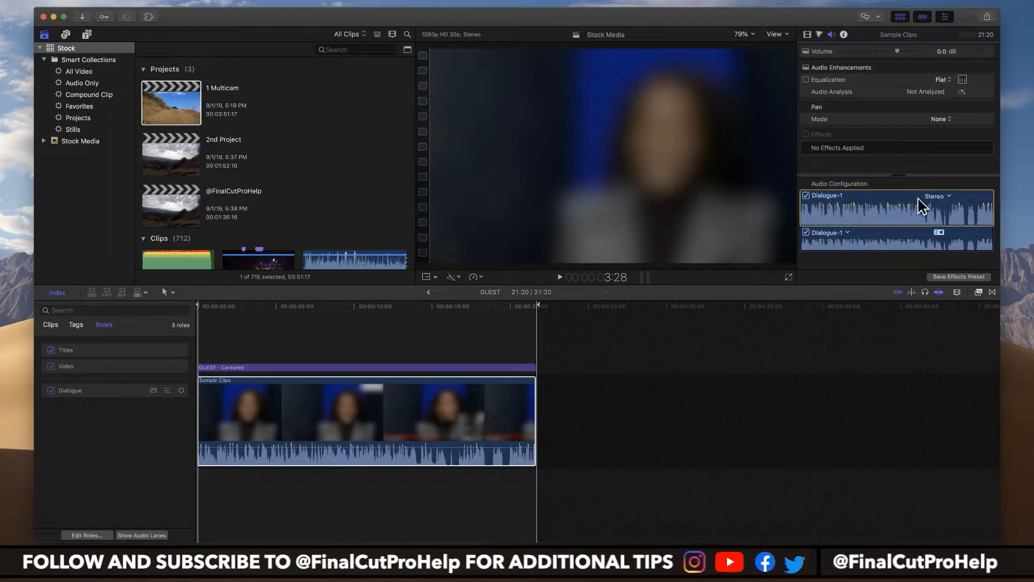
# Step: Try the Music-1 role on the Sample Clips audio, and set the role back to Dialogue-1
pyautogui.click(849, 234)
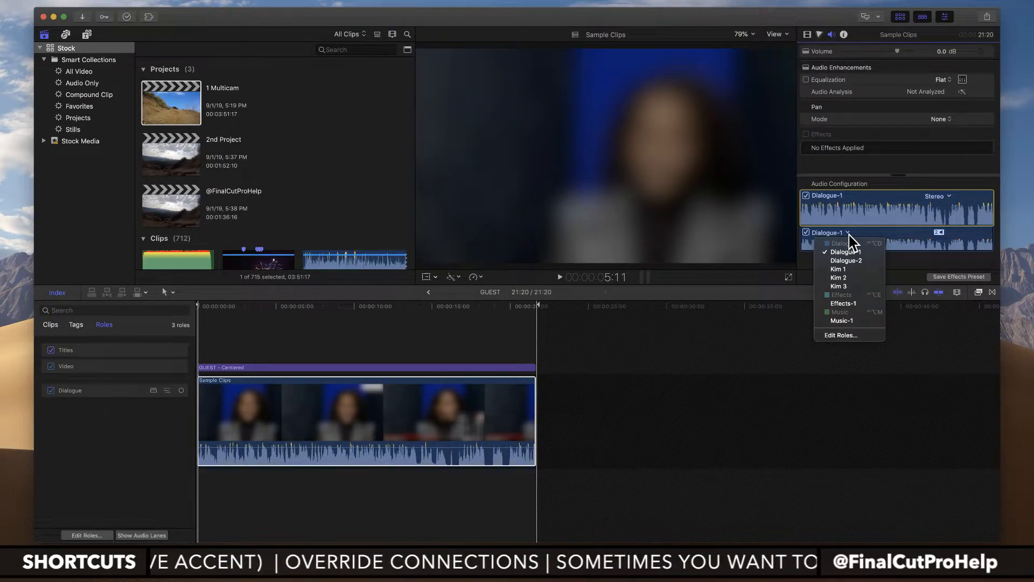
pyautogui.click(844, 322)
pyautogui.click(399, 386)
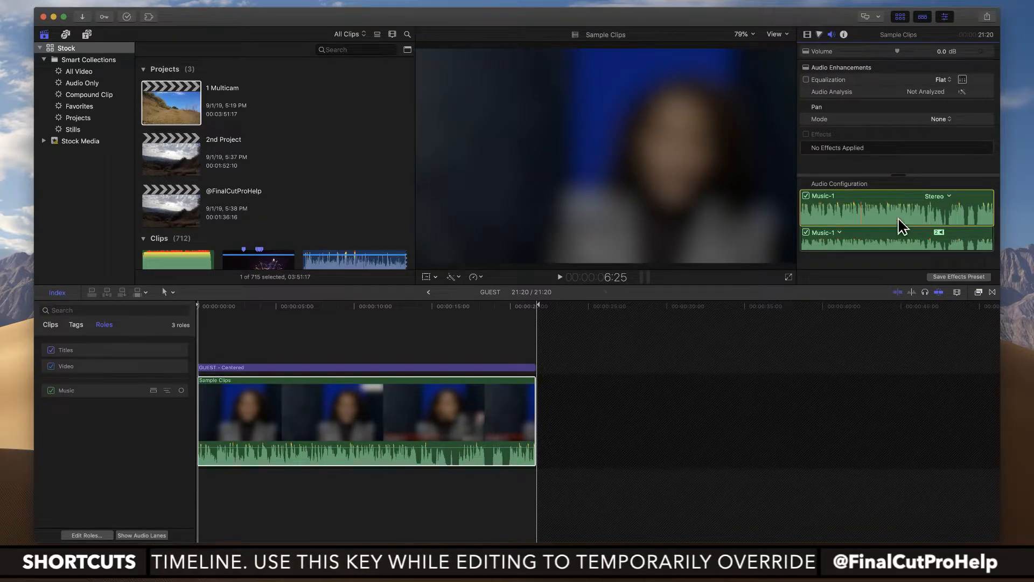
pyautogui.click(839, 233)
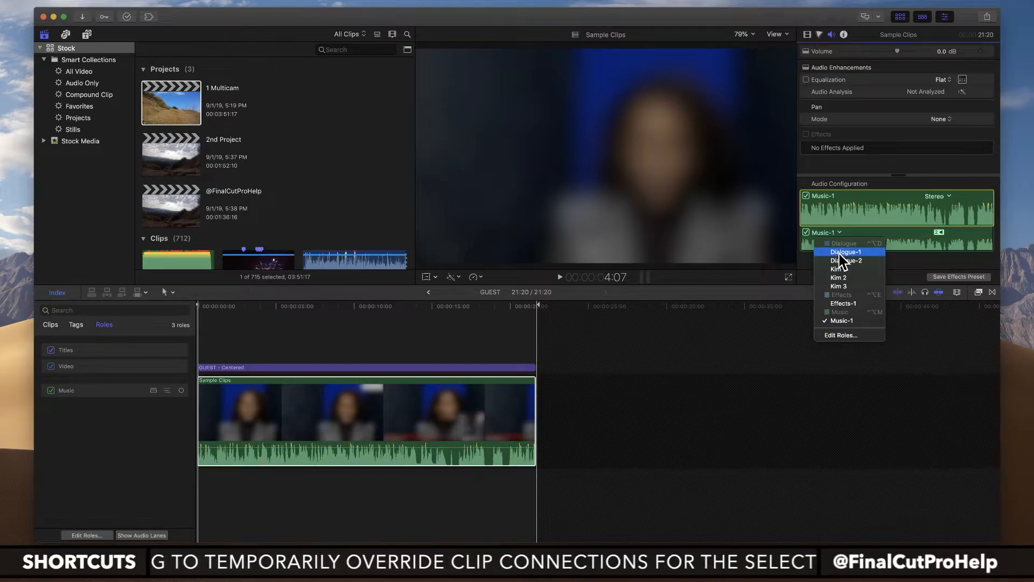
pyautogui.click(840, 253)
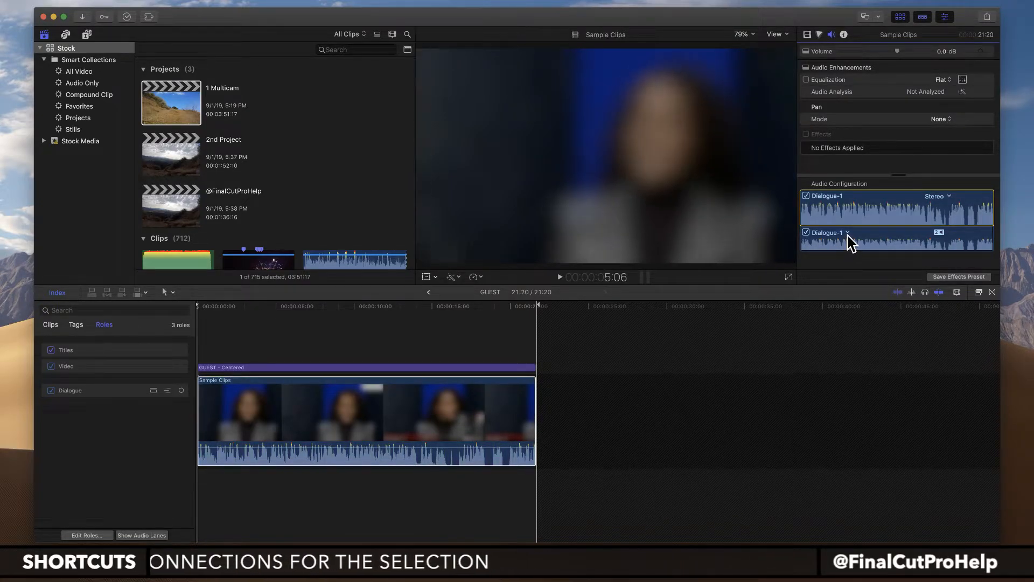
# Step: Open the role editor for the Stock library and add a new subrole to the Dialogue audio role
pyautogui.click(848, 233)
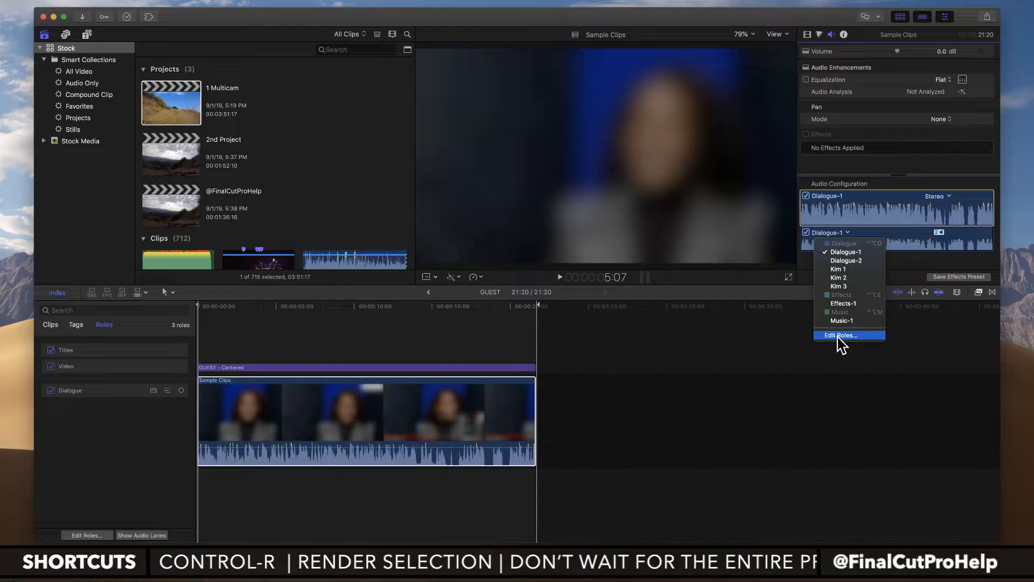
pyautogui.click(148, 448)
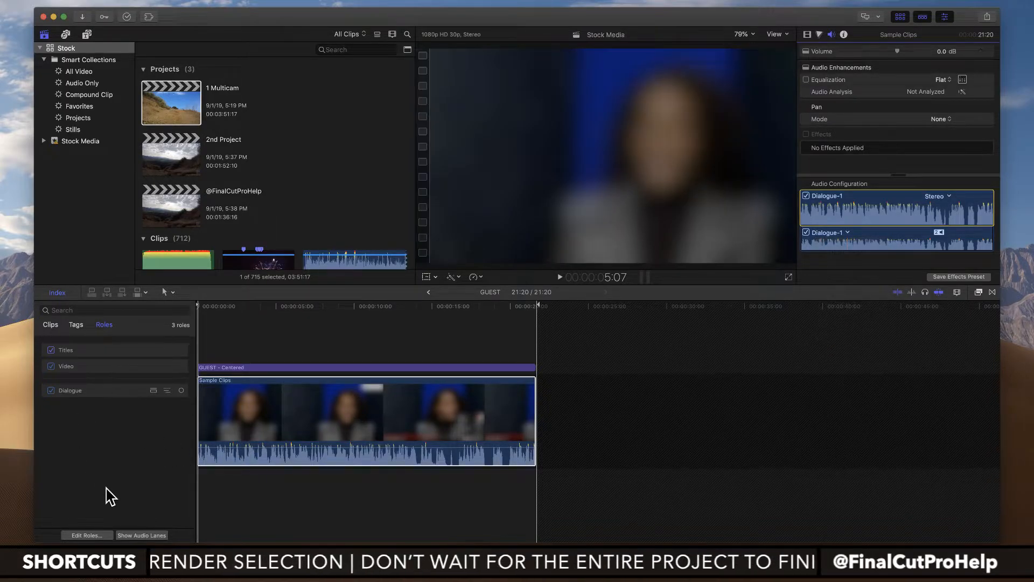
pyautogui.click(93, 536)
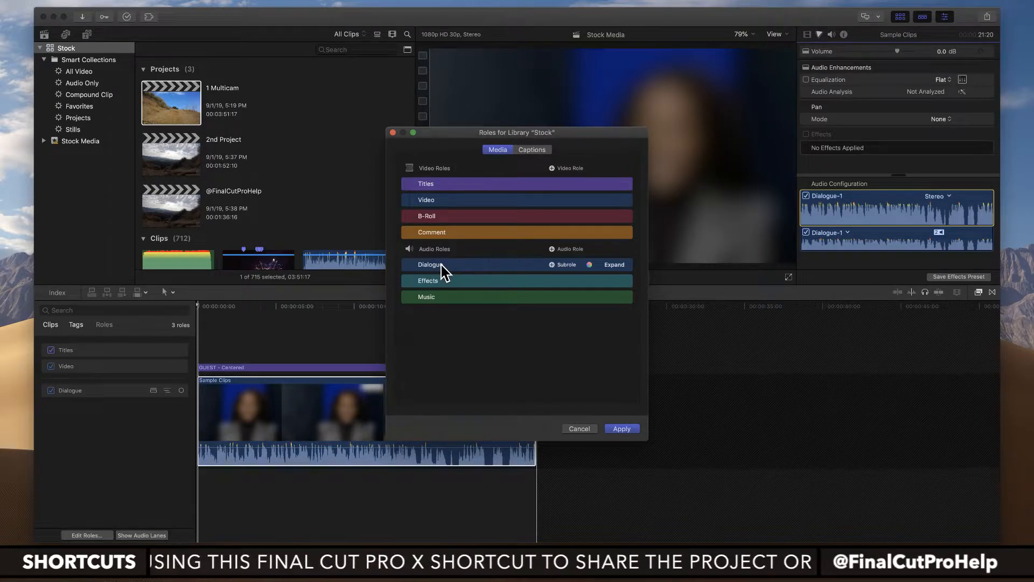
pyautogui.click(552, 265)
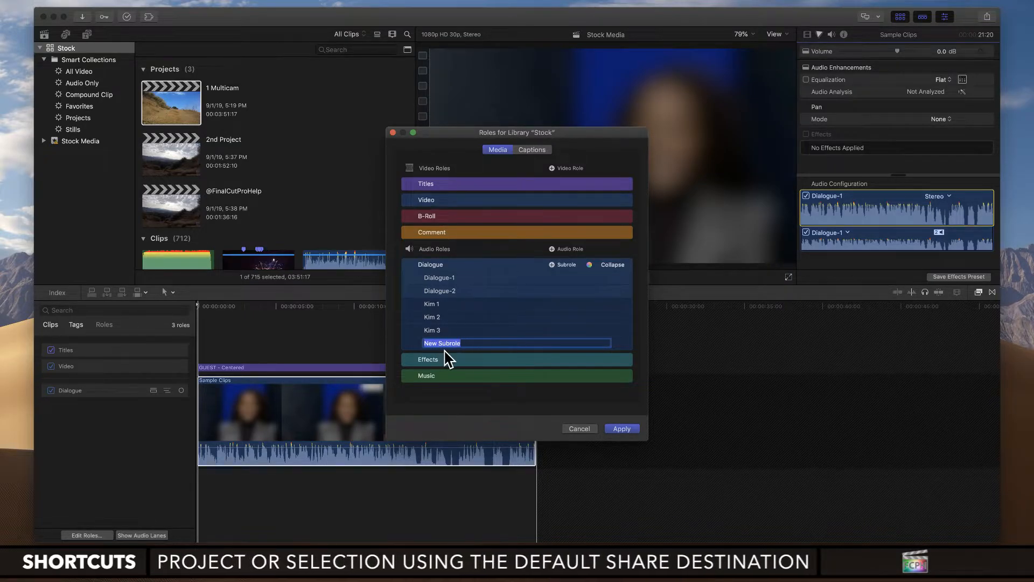
# Step: Rename the Dialogue subrole directly below Dialogue-2 as Host
pyautogui.click(453, 330)
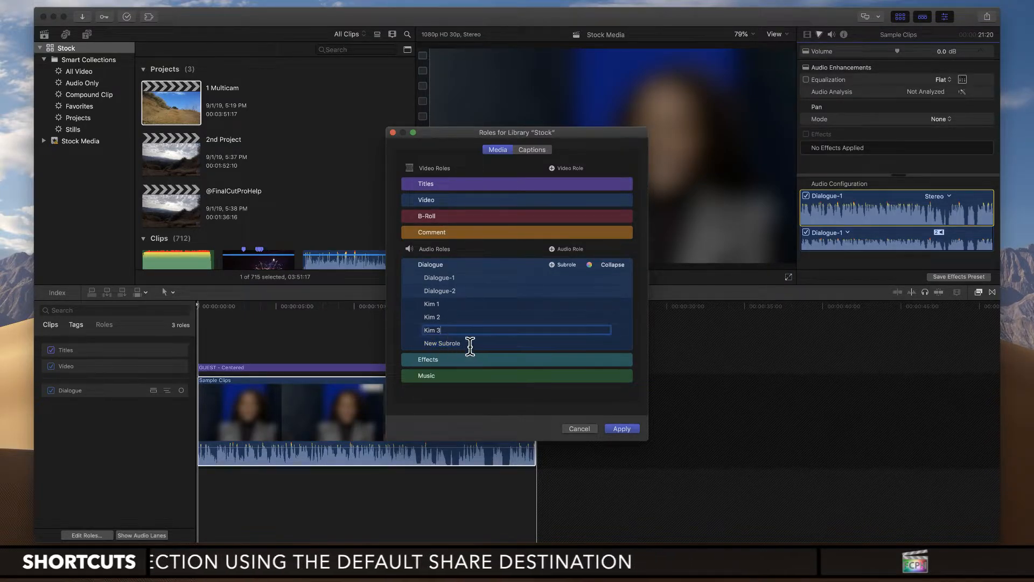
pyautogui.click(454, 305)
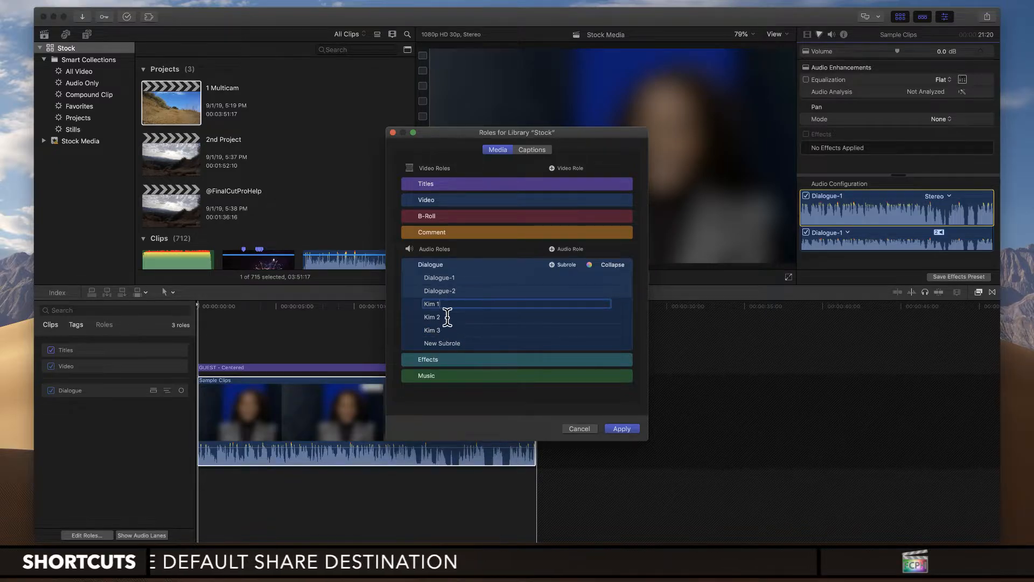
pyautogui.moveTo(445, 303); pyautogui.dragTo(412, 302)
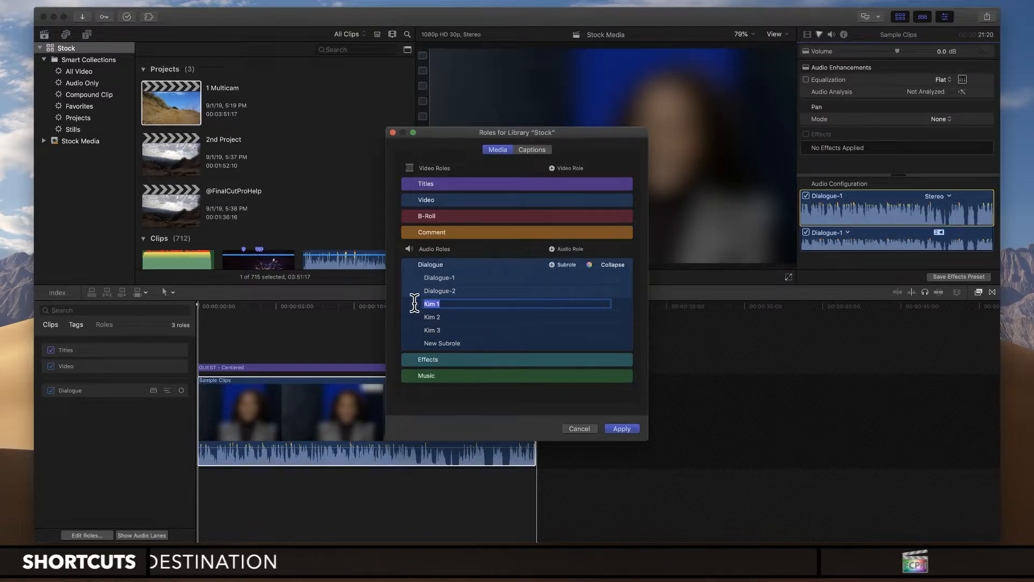
pyautogui.press('BackSpace')
pyautogui.press('Return')
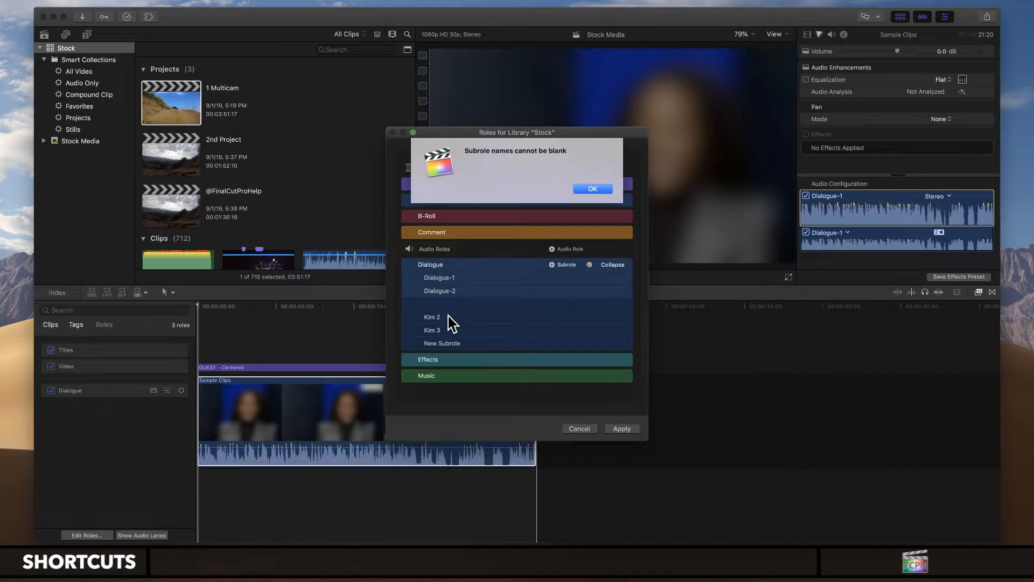
pyautogui.click(603, 189)
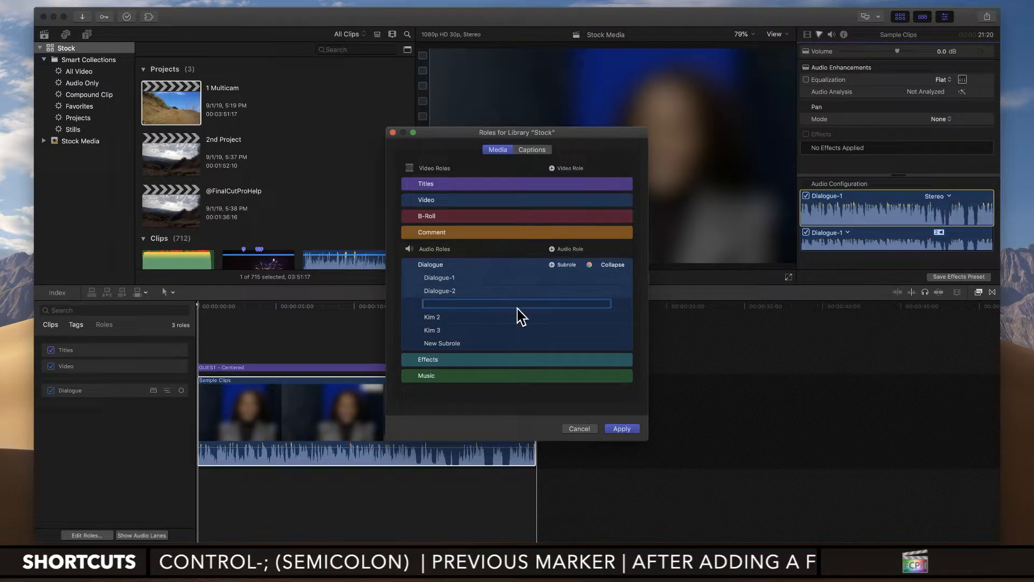
pyautogui.write('Host')
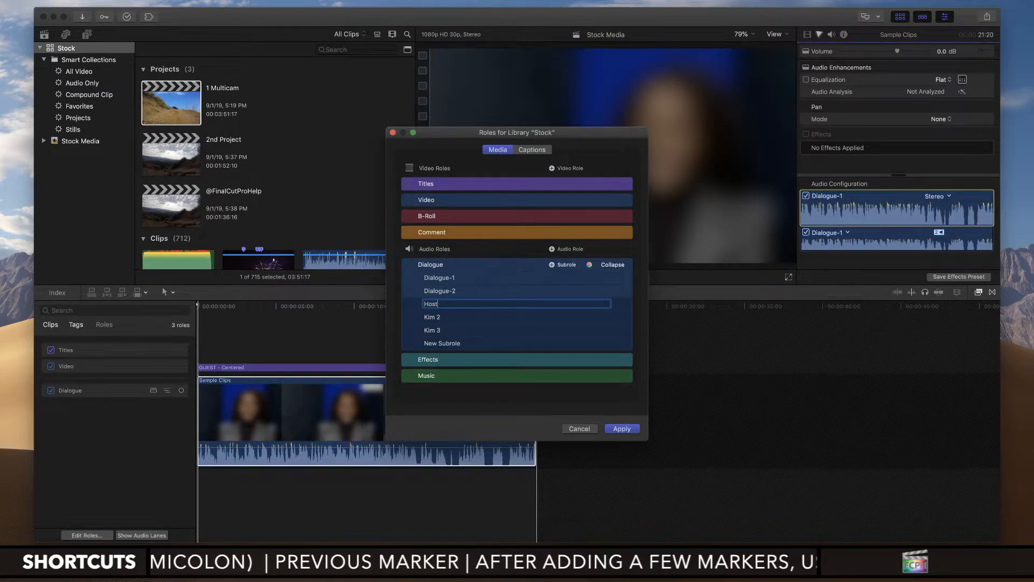
# Step: Rename the Dialogue subrole directly below Host as Guest
pyautogui.click(474, 321)
pyautogui.moveTo(460, 316); pyautogui.dragTo(418, 314)
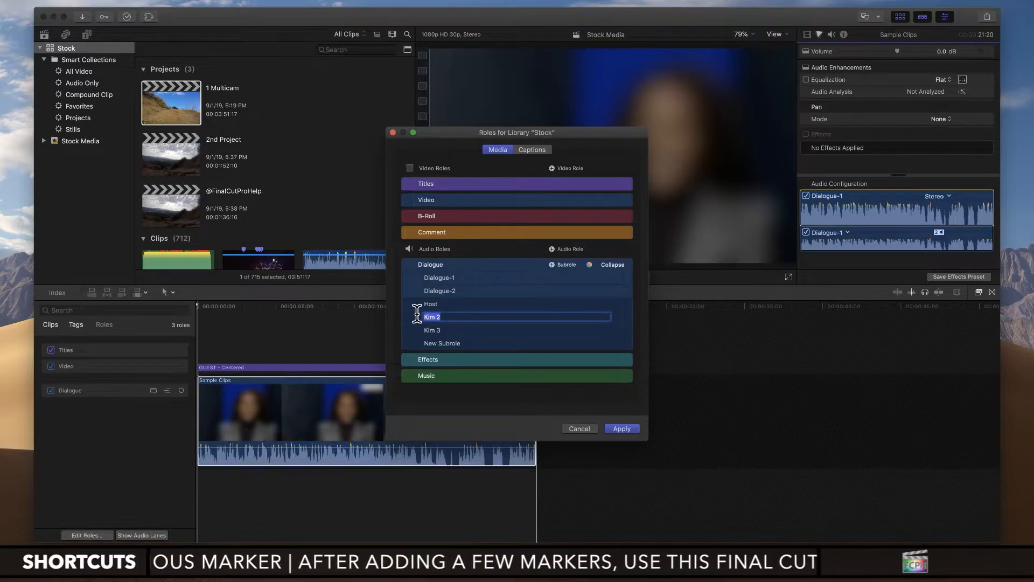
pyautogui.write('Guest')
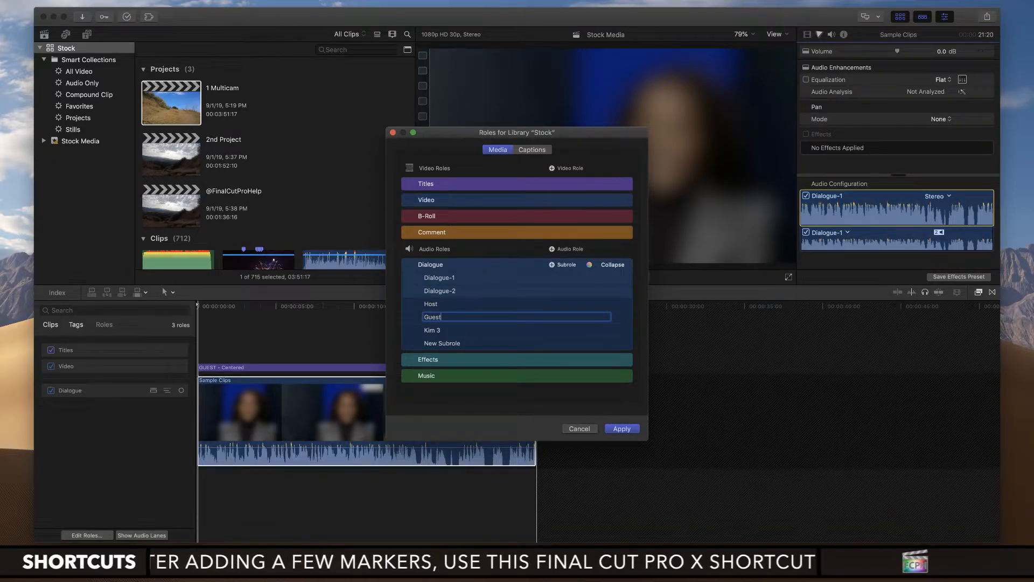
pyautogui.press('Return')
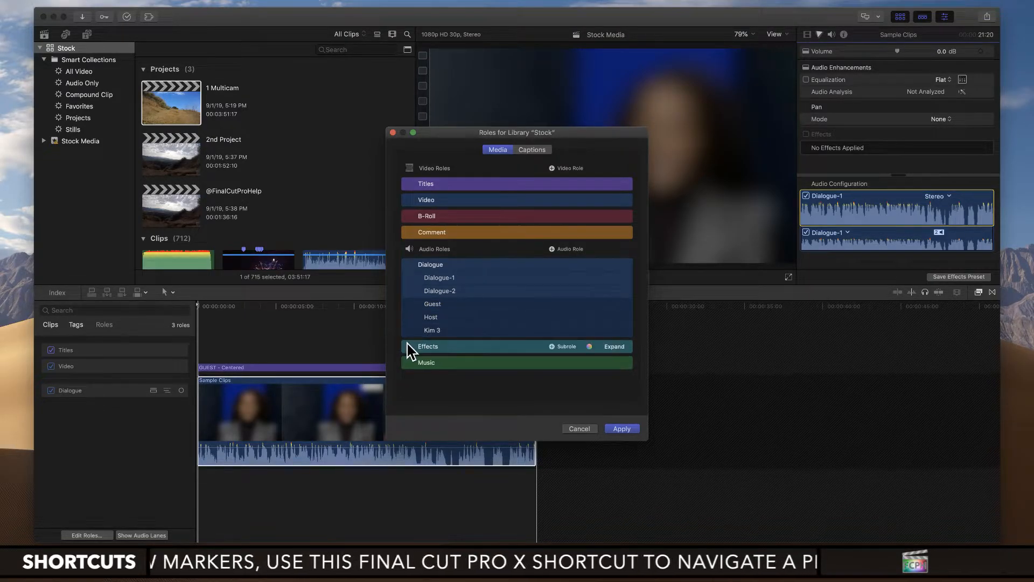
# Step: Remove the leftover numbered subrole below Host and the Dialogue-1 subrole from the Dialogue role
pyautogui.click(409, 329)
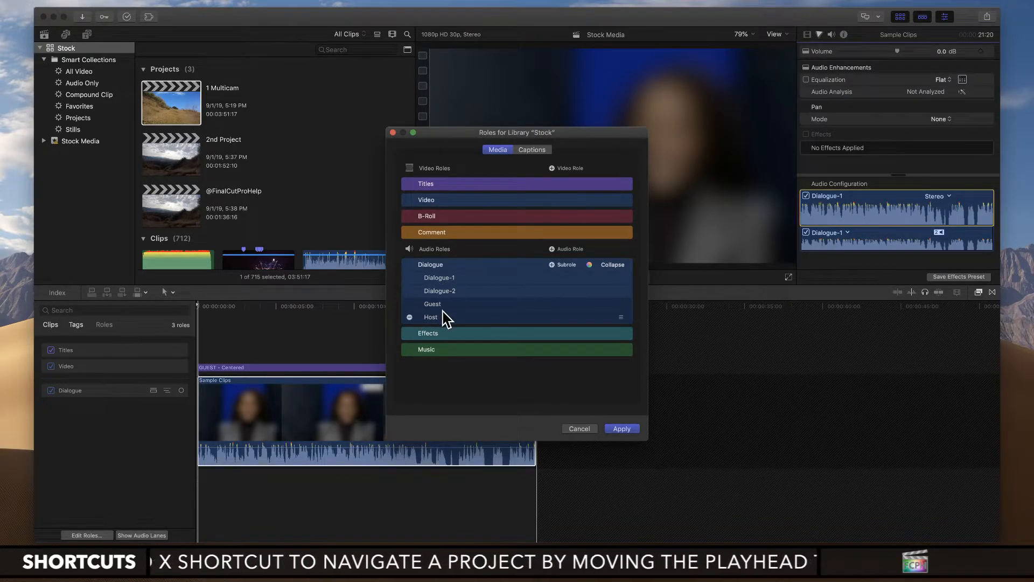
pyautogui.click(410, 277)
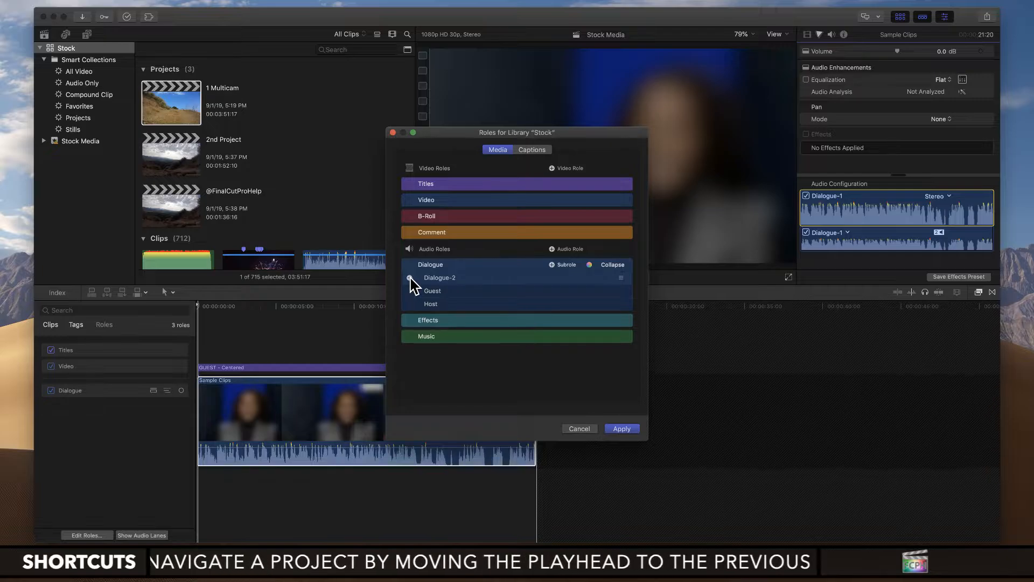
# Step: Rename the Dialogue-2 subrole as Dialogue
pyautogui.click(462, 278)
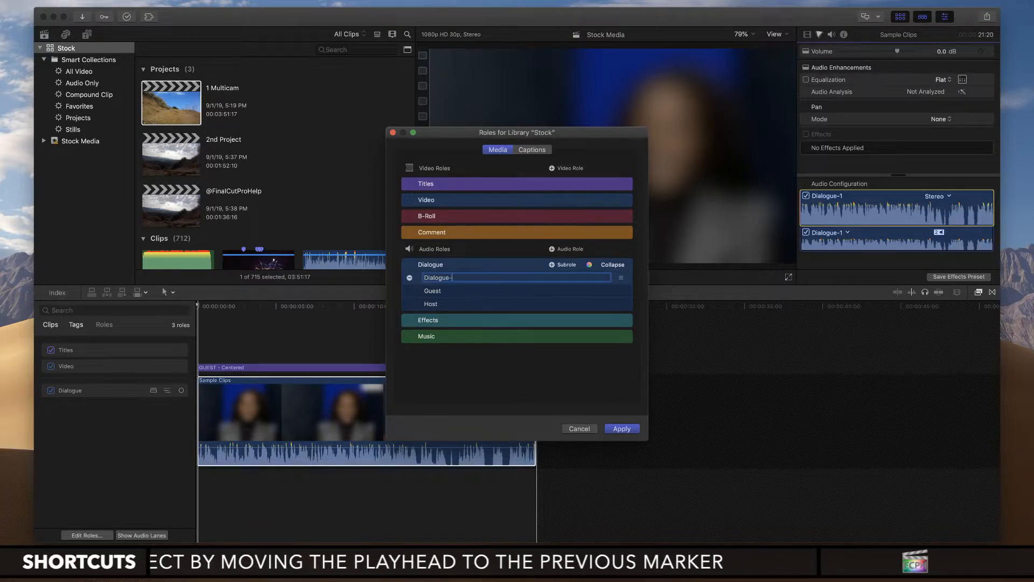
pyautogui.press('BackSpace')
pyautogui.press('Return')
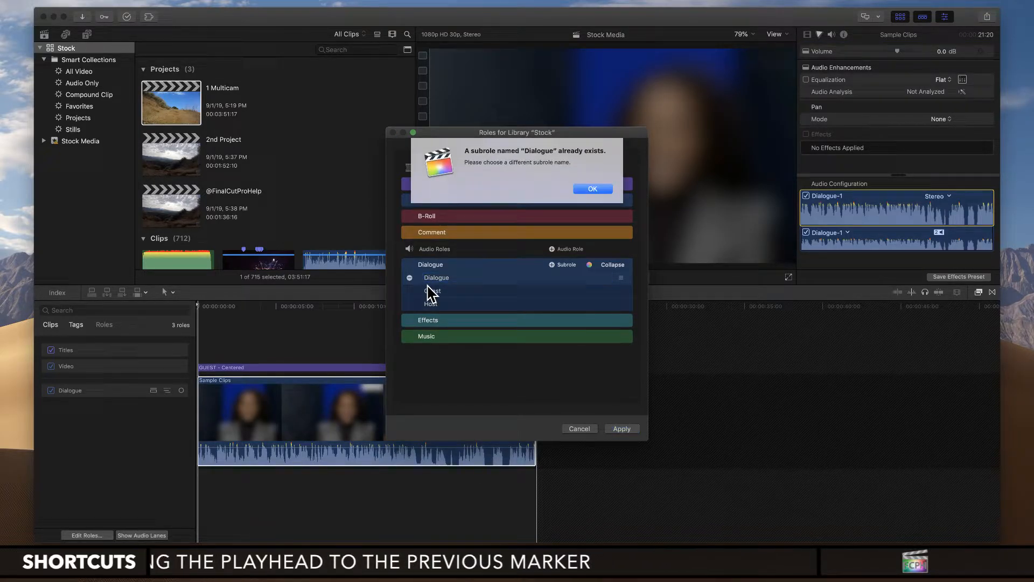
pyautogui.click(595, 188)
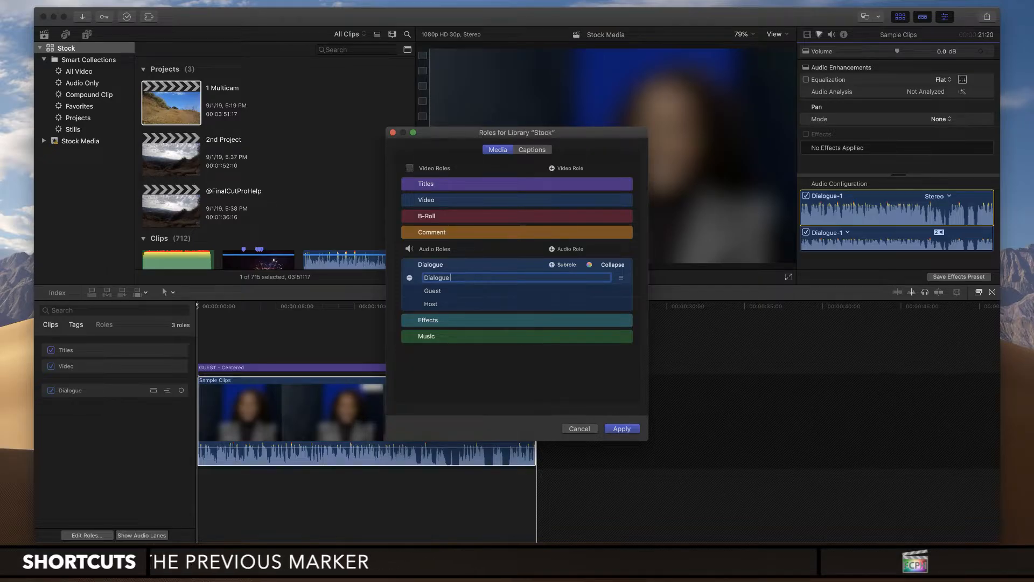
pyautogui.press('Return')
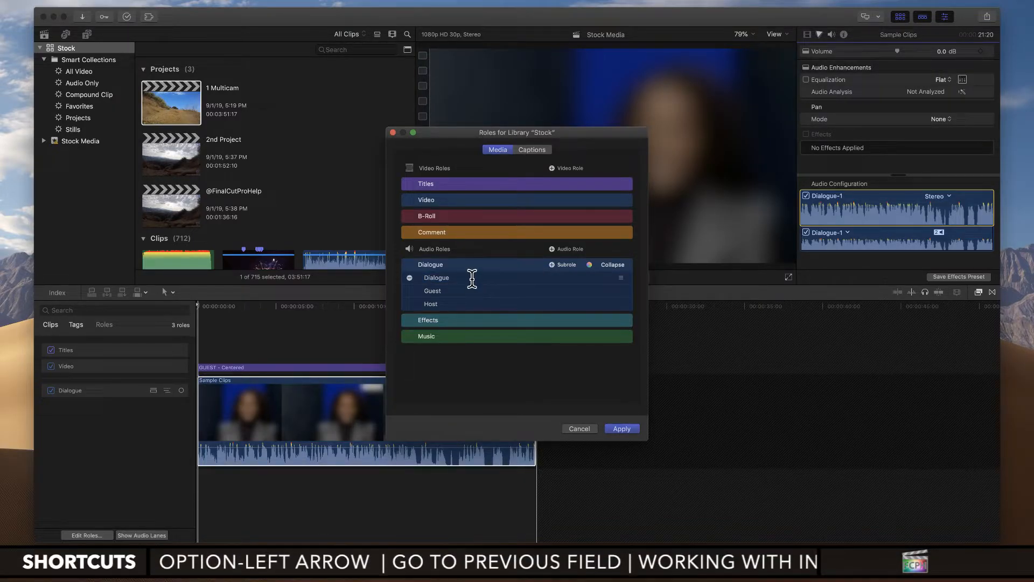
# Step: Look at the Dialogue role's color choices, and apply the subrole changes to the whole library
pyautogui.click(590, 265)
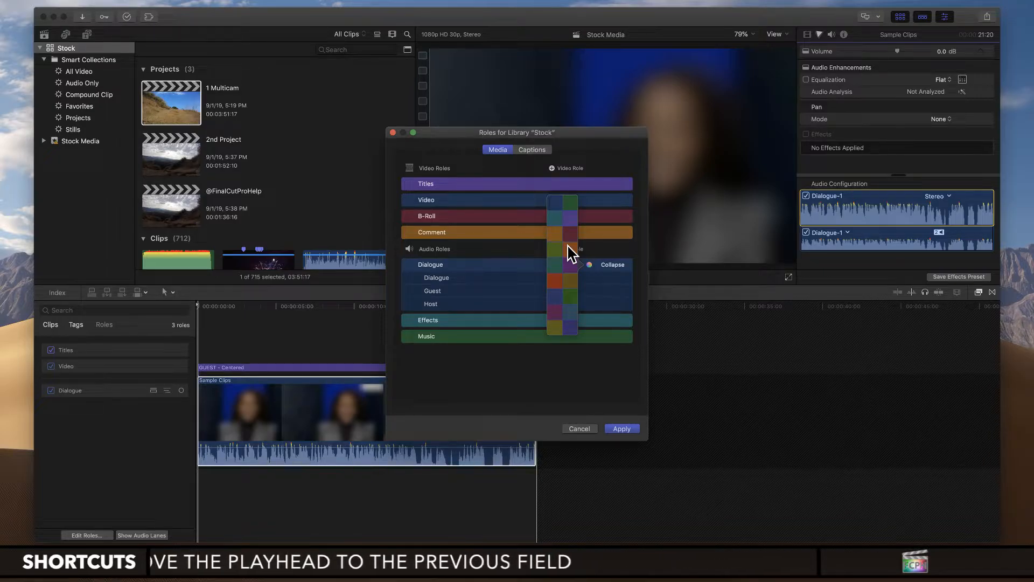
pyautogui.click(452, 267)
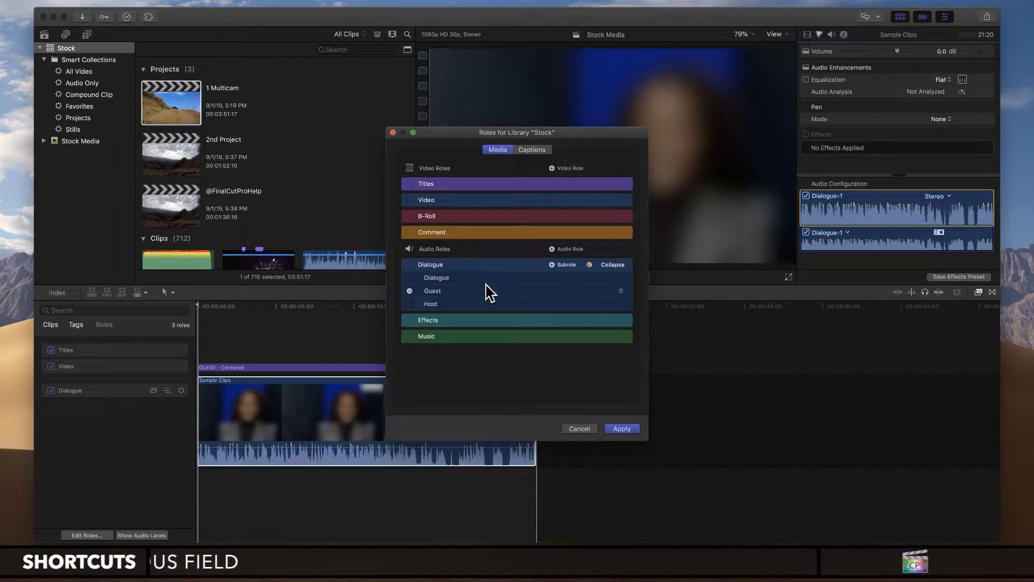
pyautogui.click(622, 429)
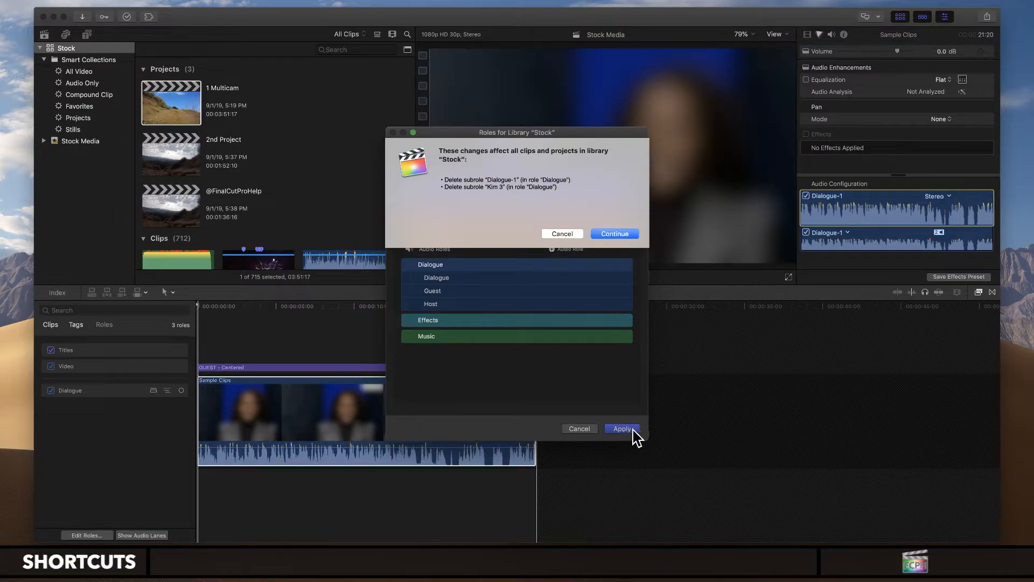
pyautogui.click(625, 235)
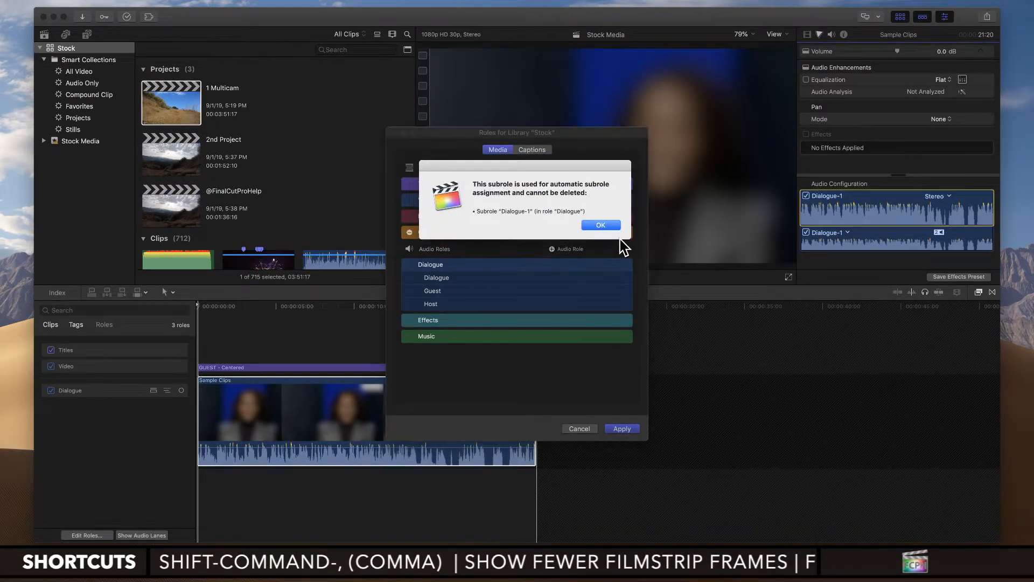
pyautogui.click(599, 225)
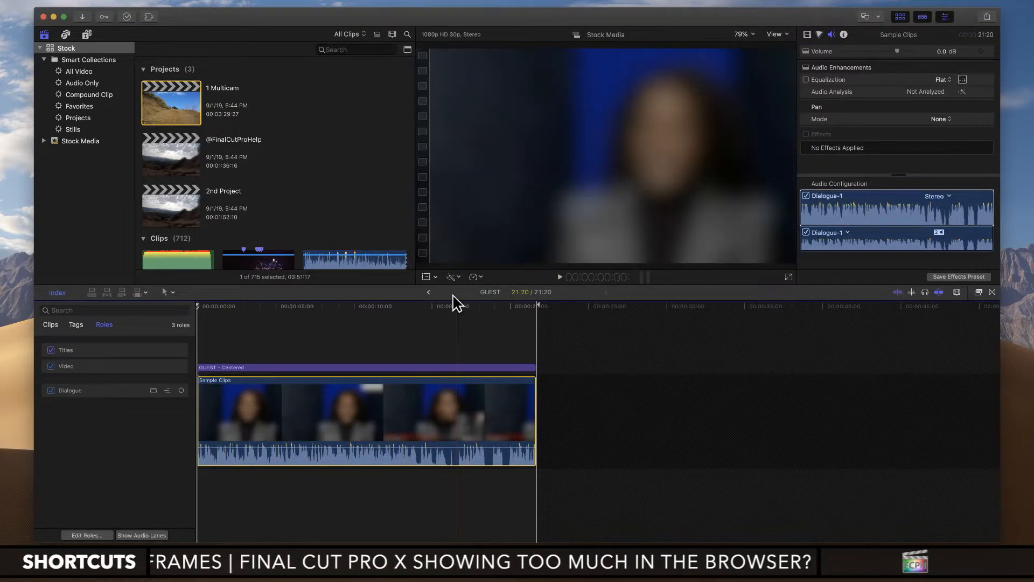
# Step: Assign the Guest subrole to the Sample Clips audio in the GUEST compound clip and return to the 1 Multicam project
pyautogui.click(848, 233)
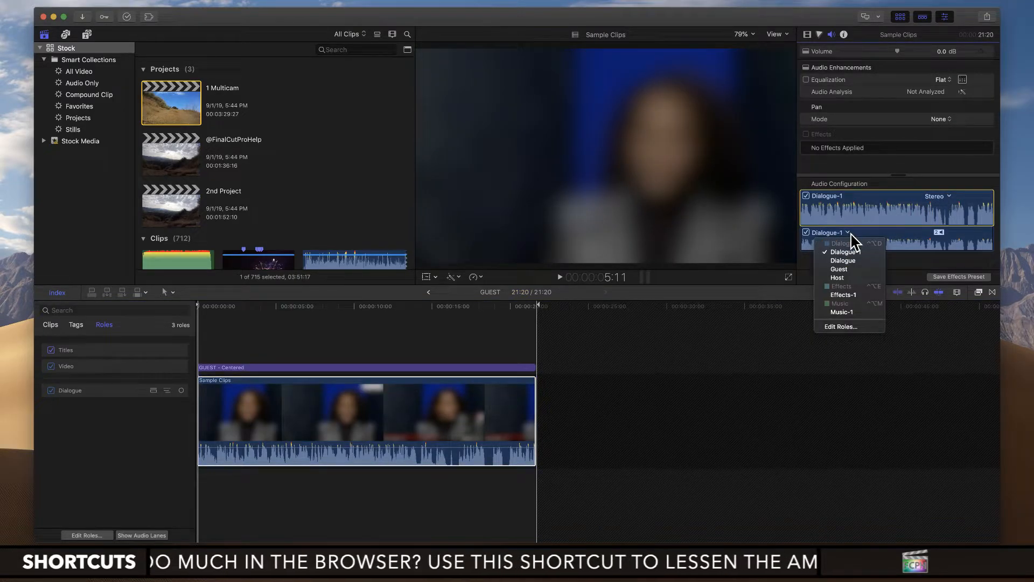
pyautogui.click(839, 269)
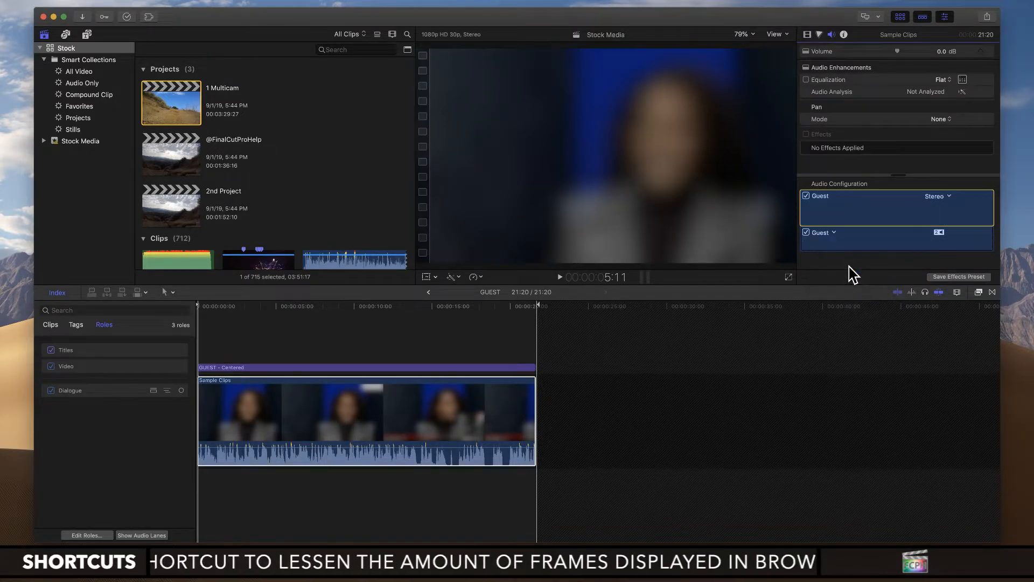
pyautogui.click(429, 293)
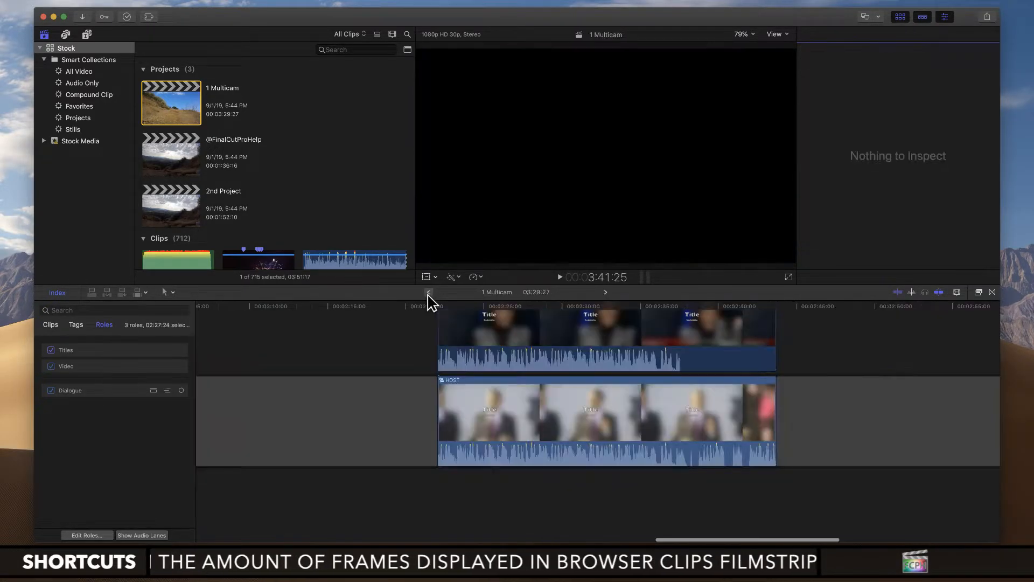
# Step: Check the HOST clip's audio components in the 1 Multicam project, and open the HOST compound clip
pyautogui.click(542, 430)
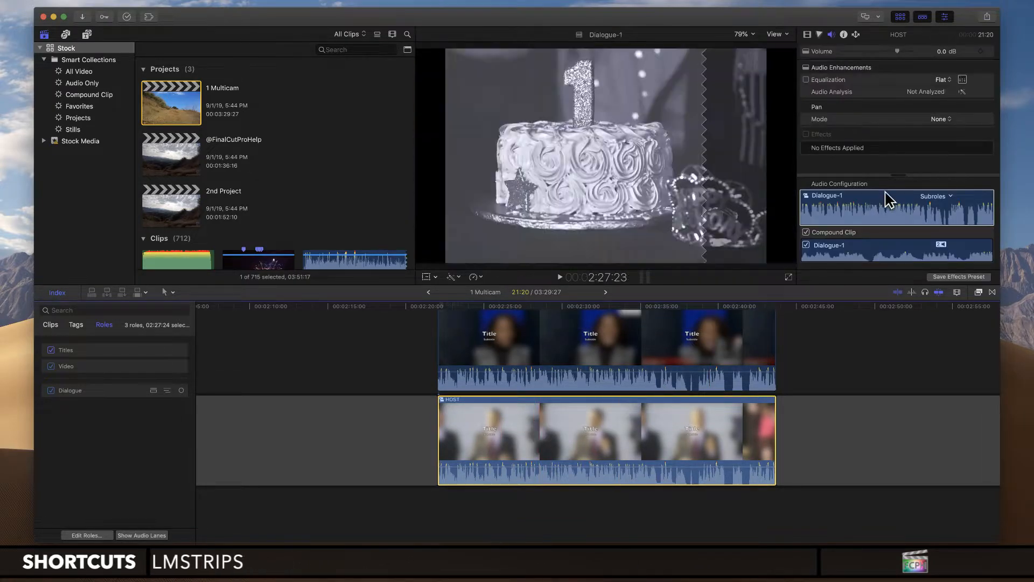
pyautogui.click(887, 200)
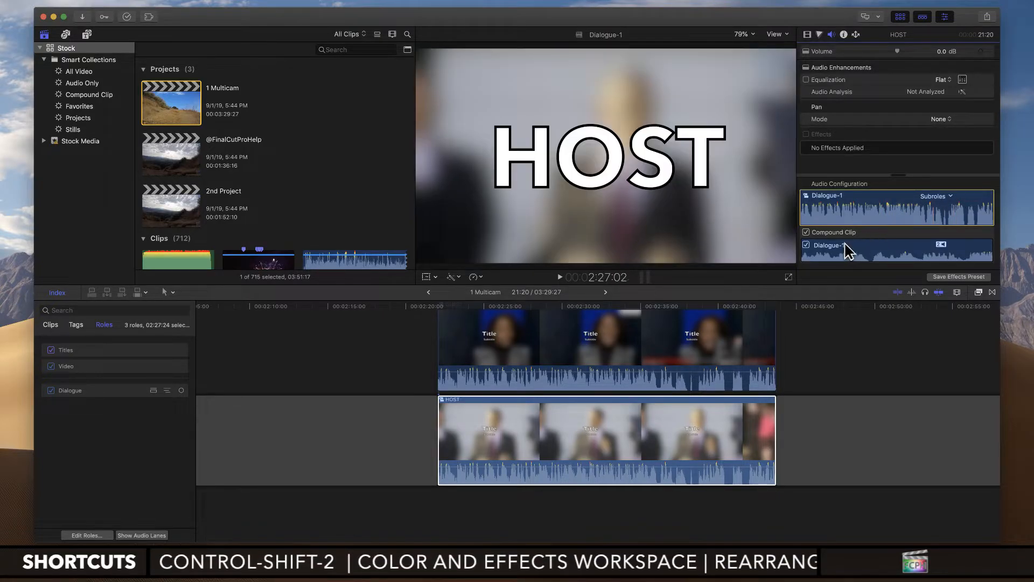
pyautogui.click(591, 449)
pyautogui.doubleClick(562, 439)
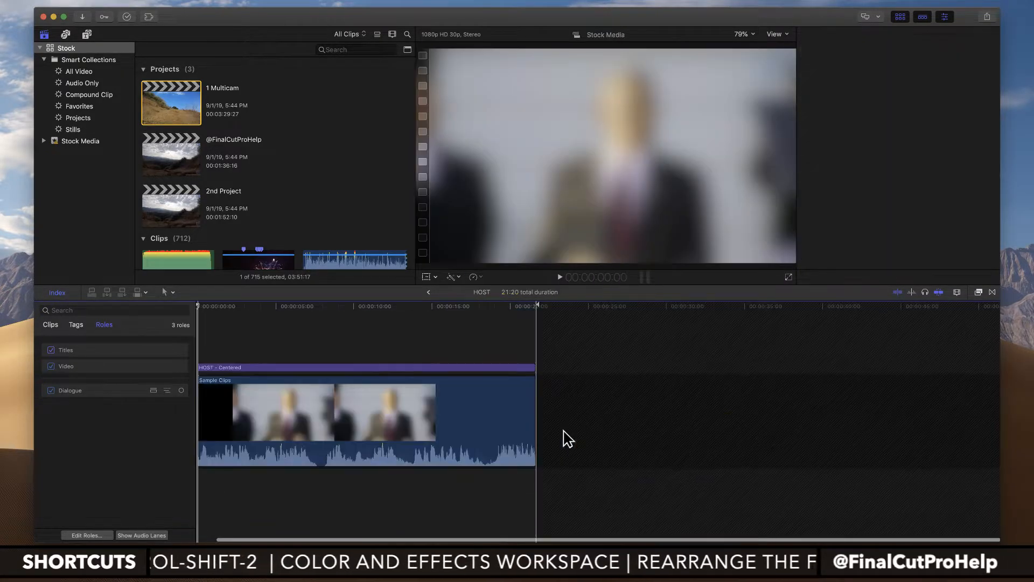
# Step: Assign the Host subrole to the Sample Clips audio in the HOST compound clip and return to the 1 Multicam project
pyautogui.click(334, 409)
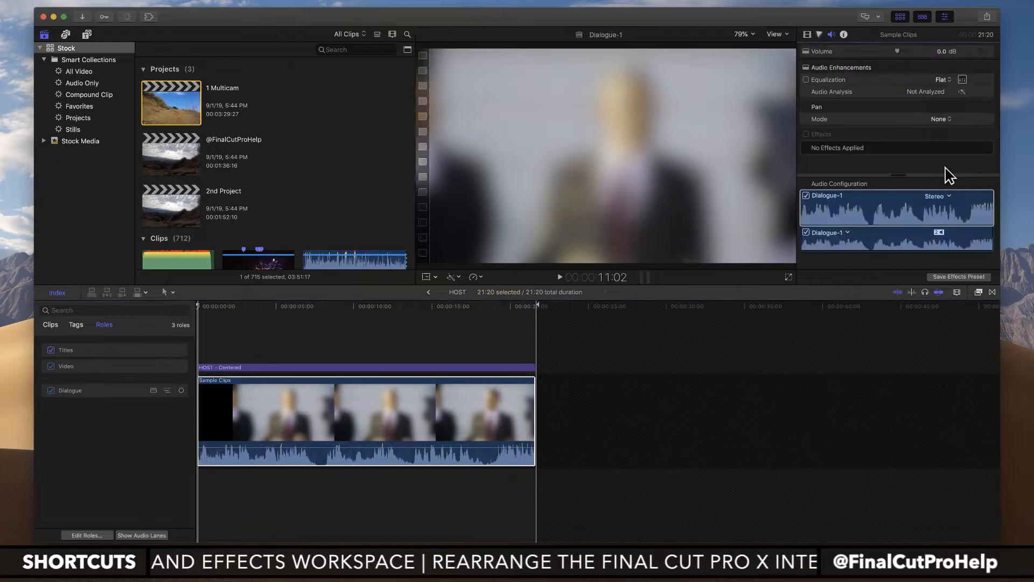
pyautogui.click(851, 237)
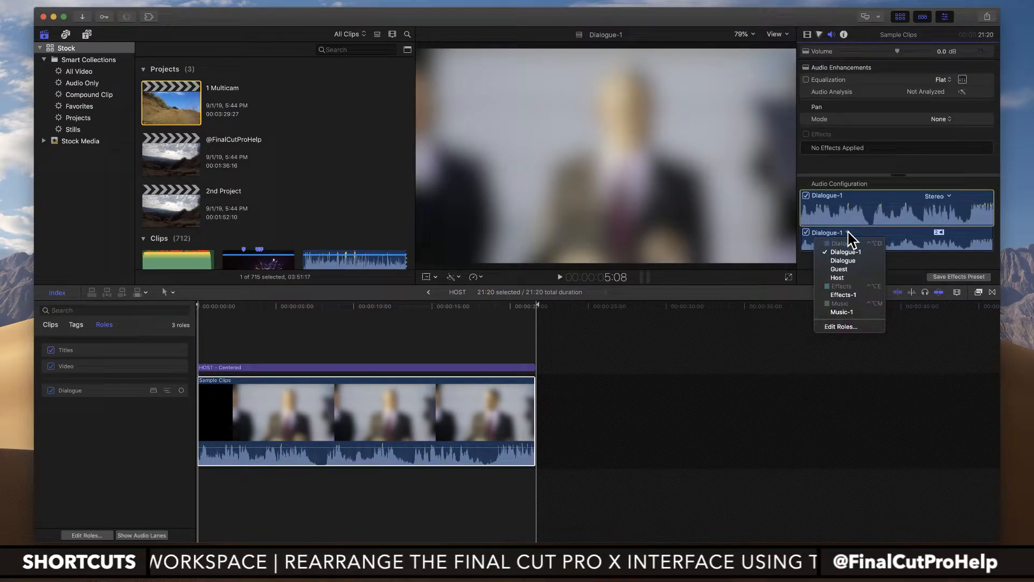
pyautogui.click(847, 286)
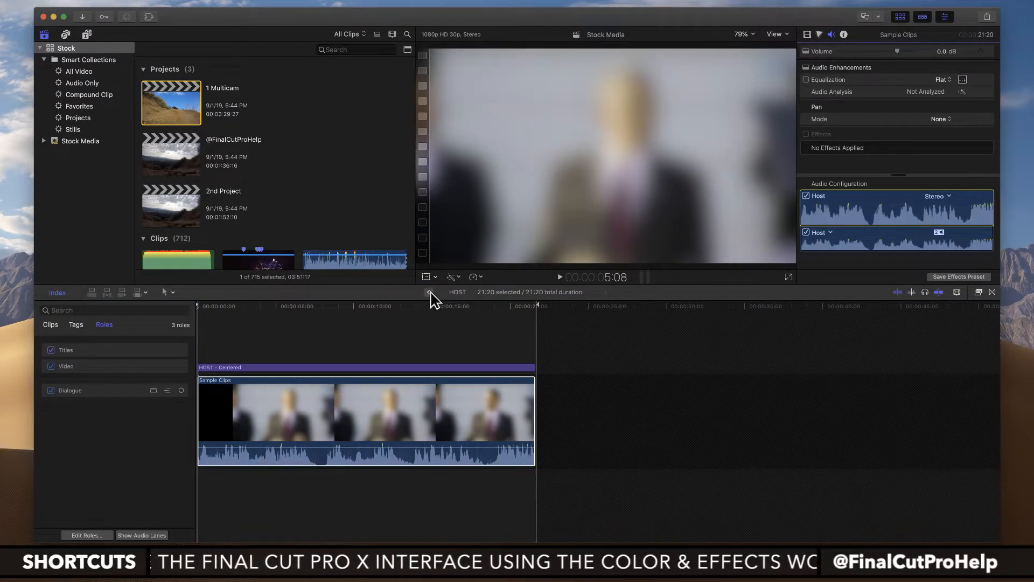
pyautogui.click(427, 292)
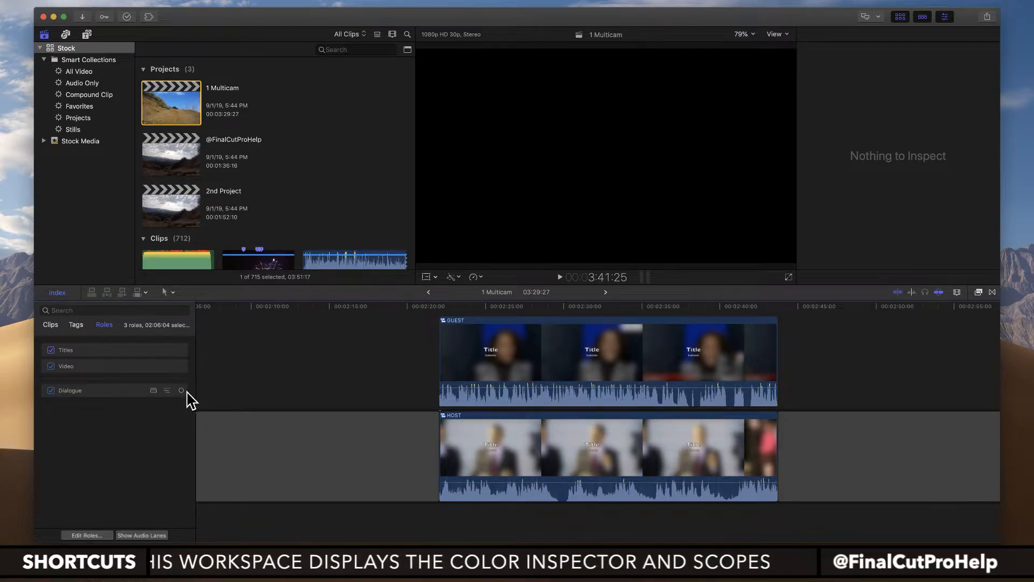
# Step: Show the Dialogue role's audio lane in the timeline and expand its subroles
pyautogui.click(103, 392)
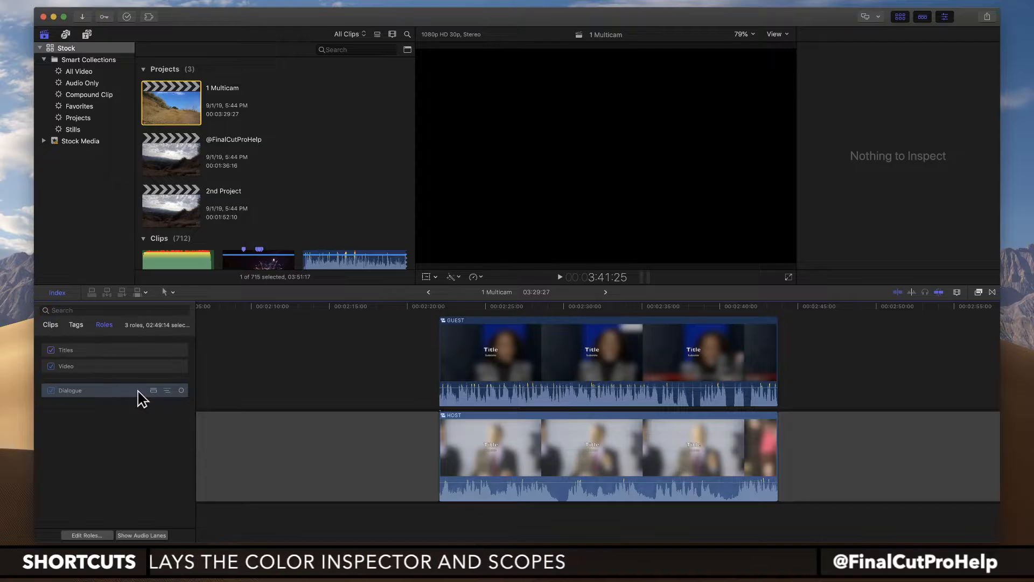
pyautogui.click(153, 391)
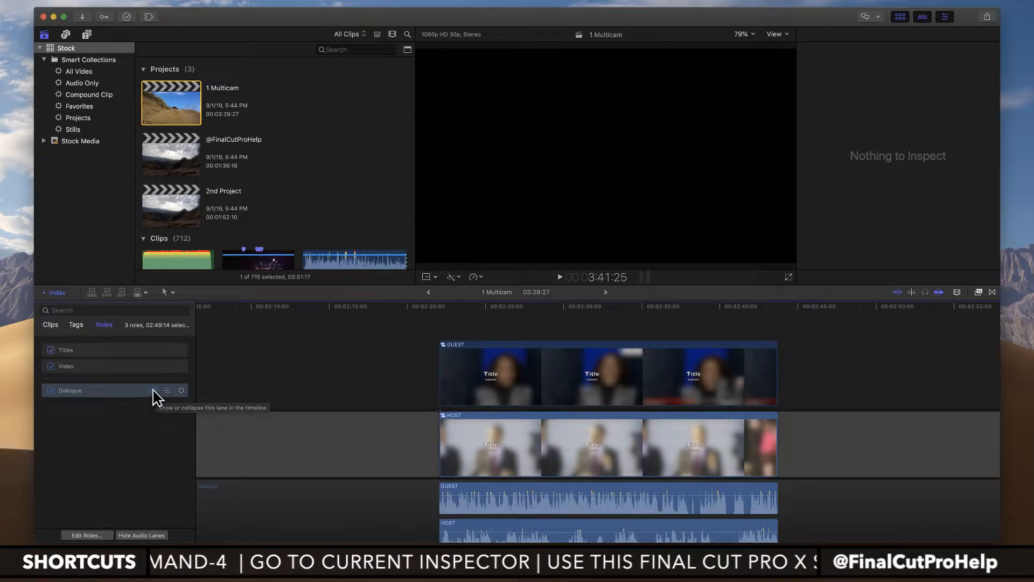
pyautogui.click(153, 390)
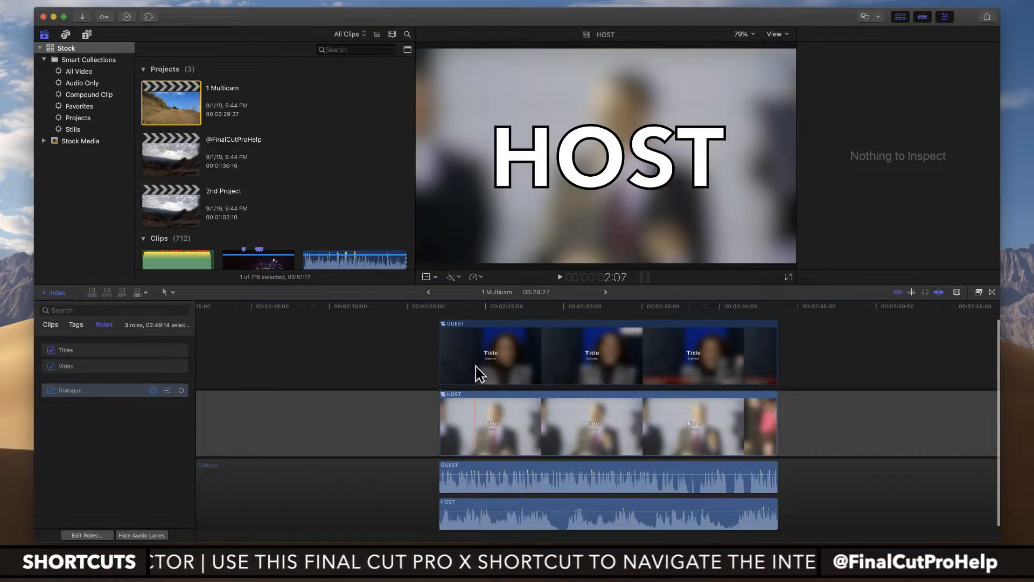
pyautogui.click(153, 390)
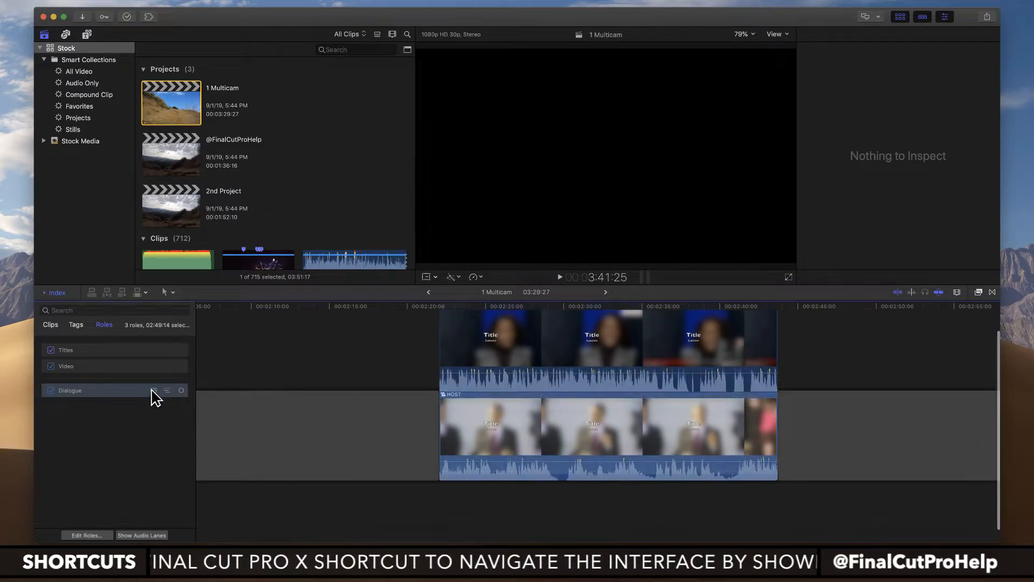
pyautogui.click(153, 391)
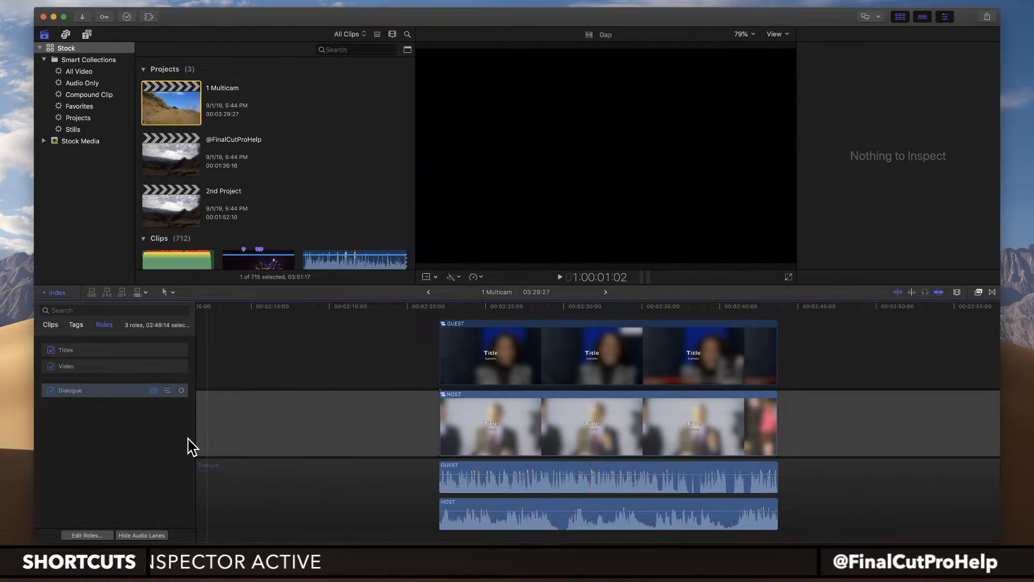
pyautogui.click(166, 390)
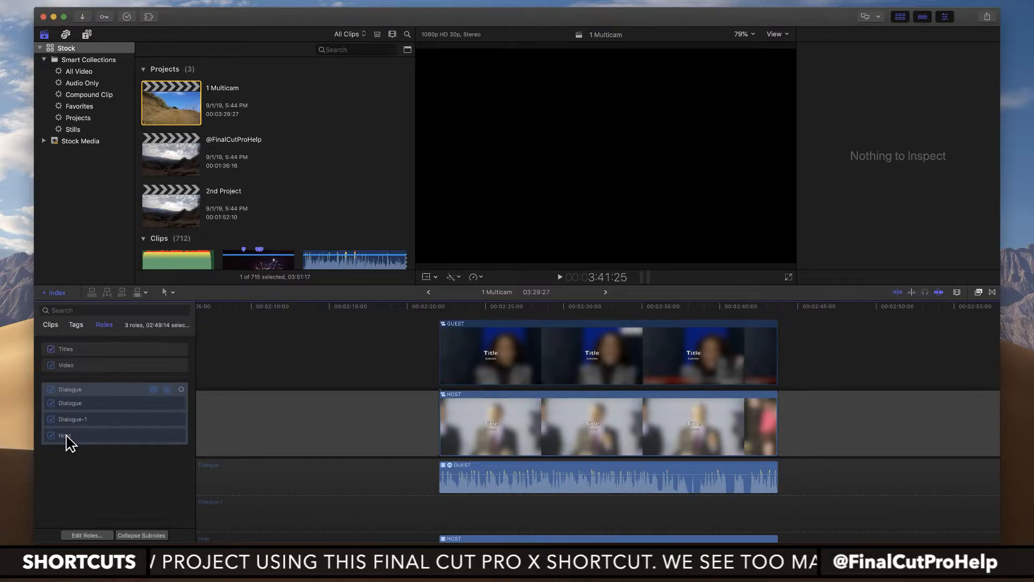
# Step: Turn the Host subrole off and back on, and do the same with the Dialogue subrole
pyautogui.click(51, 421)
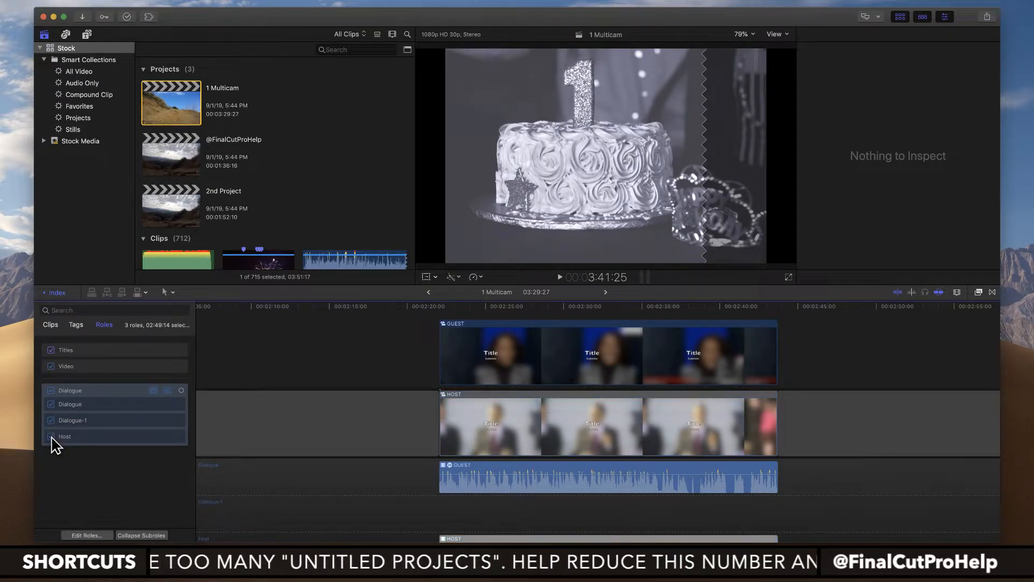
pyautogui.click(51, 437)
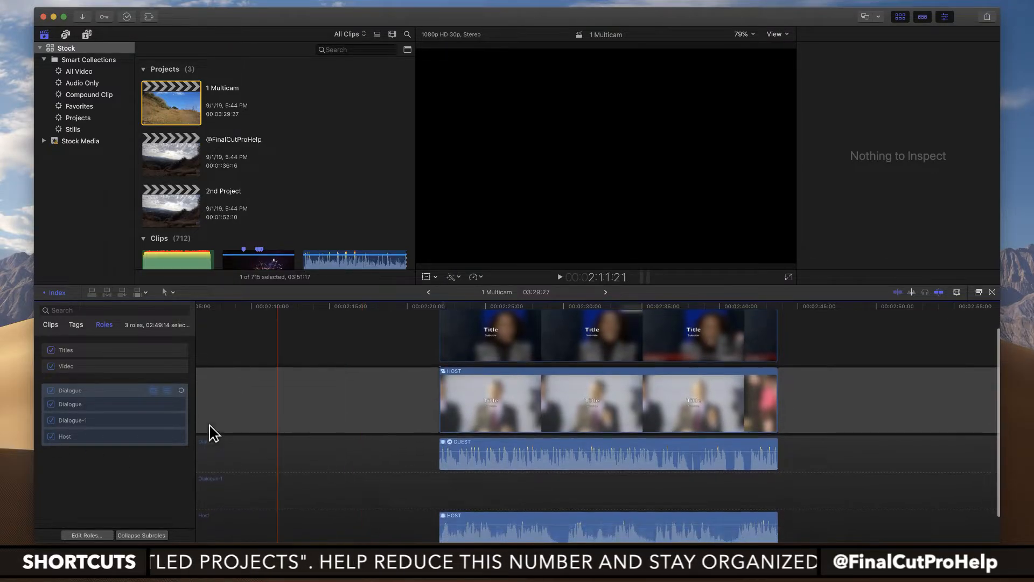
pyautogui.click(52, 404)
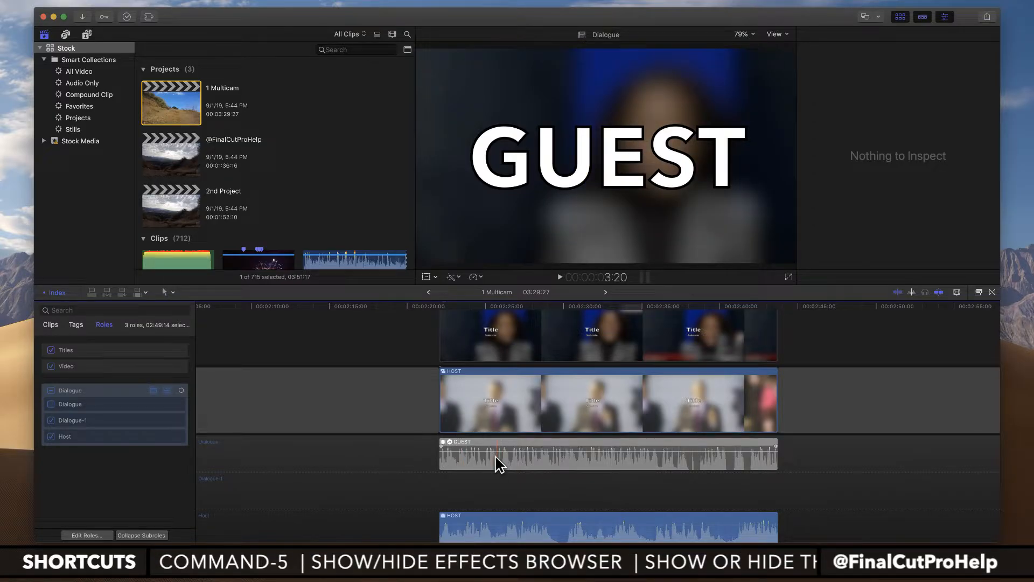
pyautogui.click(51, 404)
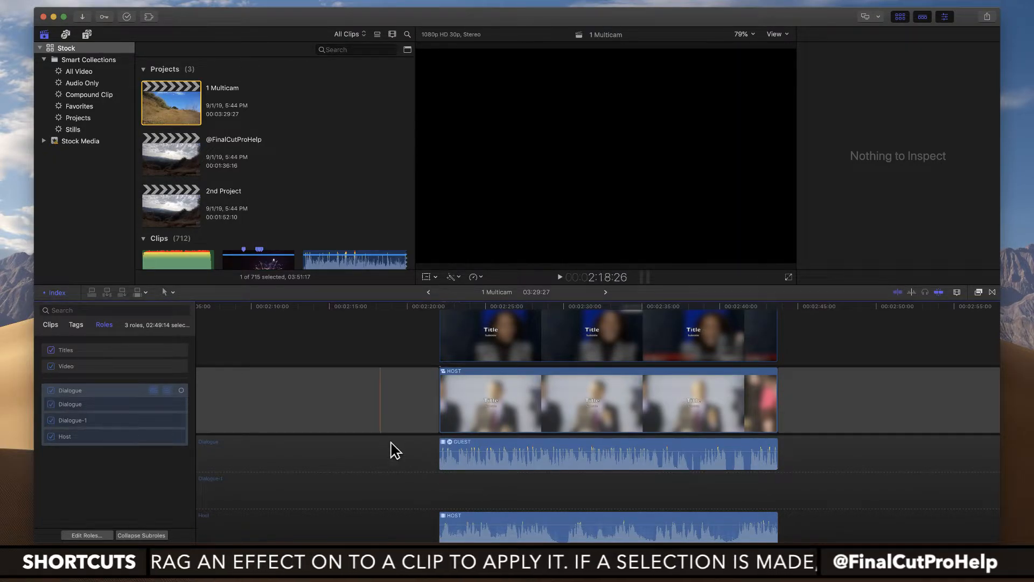
# Step: Reorder the Host subrole above Dialogue-1, and hide the Dialogue audio lanes together with the timeline index
pyautogui.scroll(-2, 446, 472)
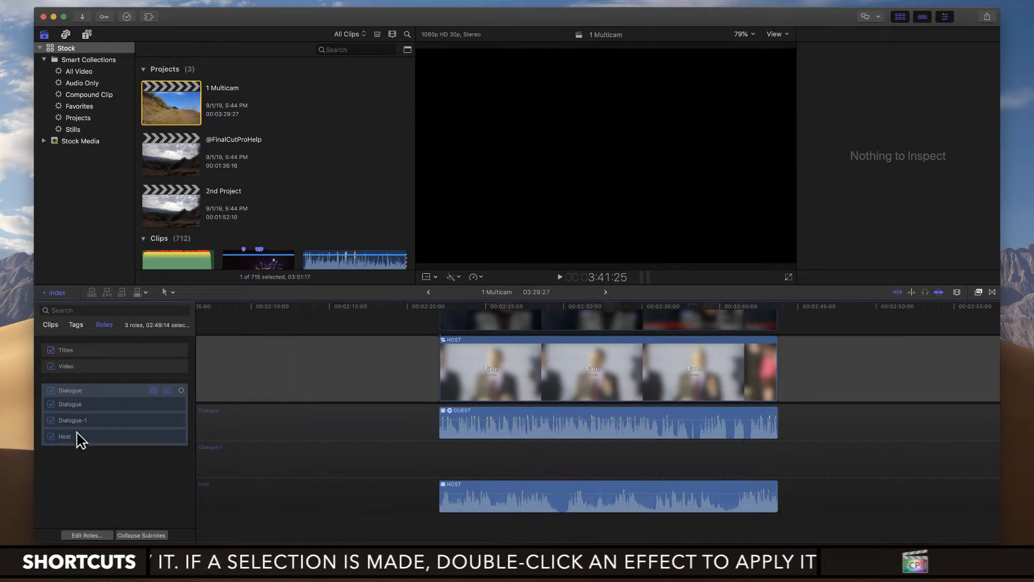
pyautogui.moveTo(65, 436)
pyautogui.mouseDown()
pyautogui.moveTo(65, 410)
pyautogui.moveTo(68, 422)
pyautogui.mouseUp()
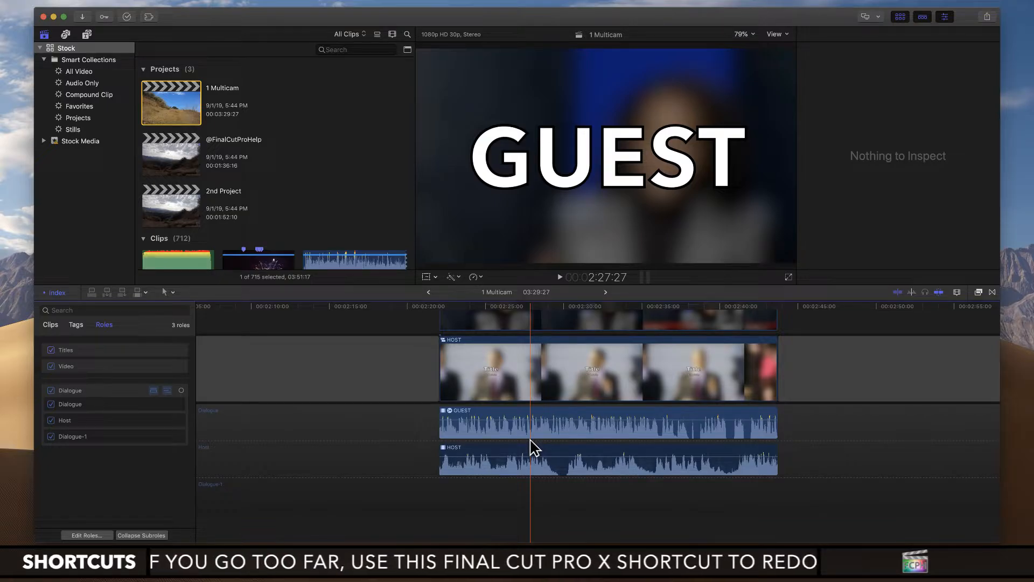
pyautogui.click(168, 390)
pyautogui.click(154, 393)
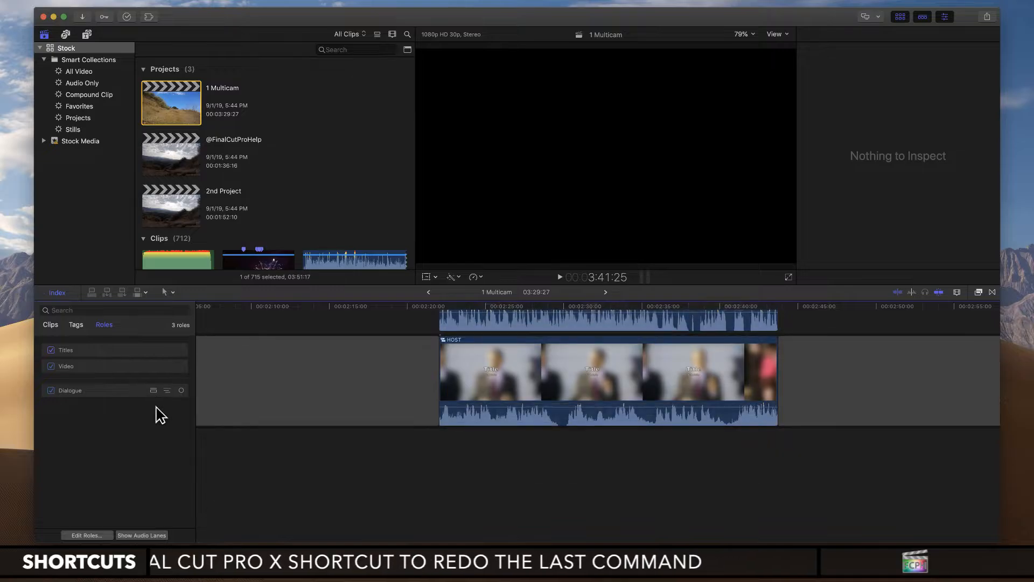
pyautogui.click(58, 293)
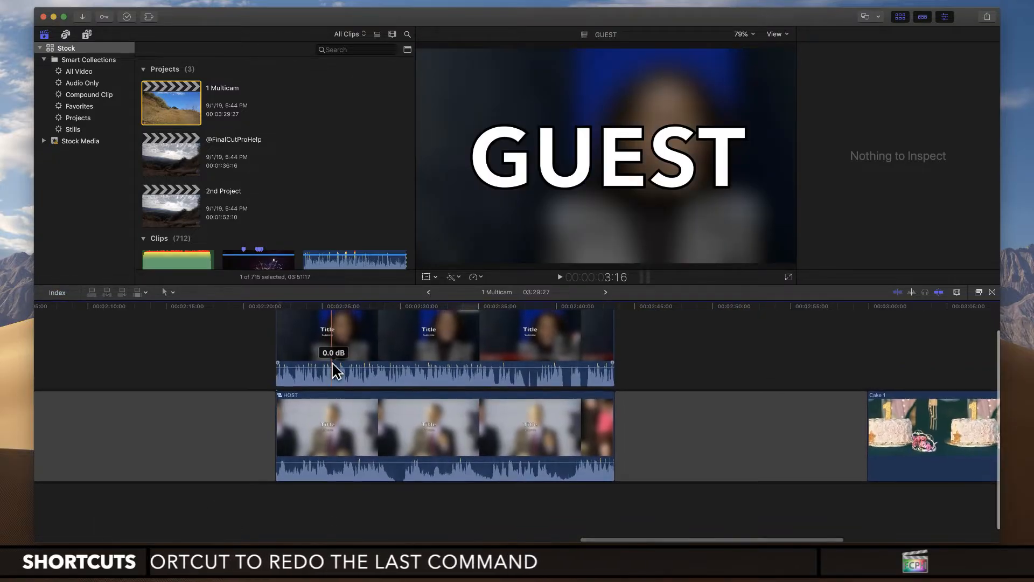
pyautogui.press('super+shift+z')
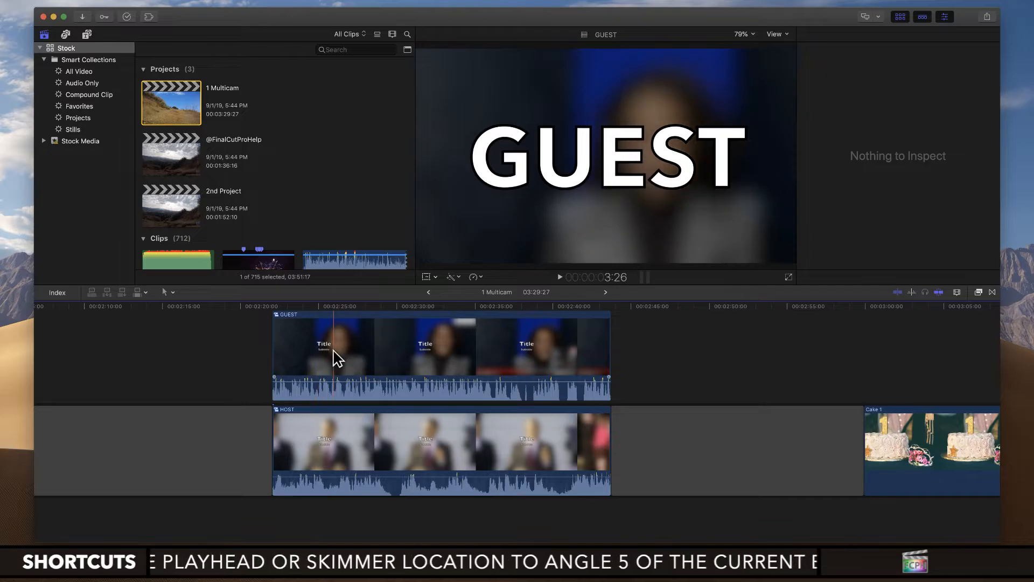
# Step: Detach the audio from the GUEST and HOST compound clips and select the detached GUEST audio
pyautogui.click(334, 351)
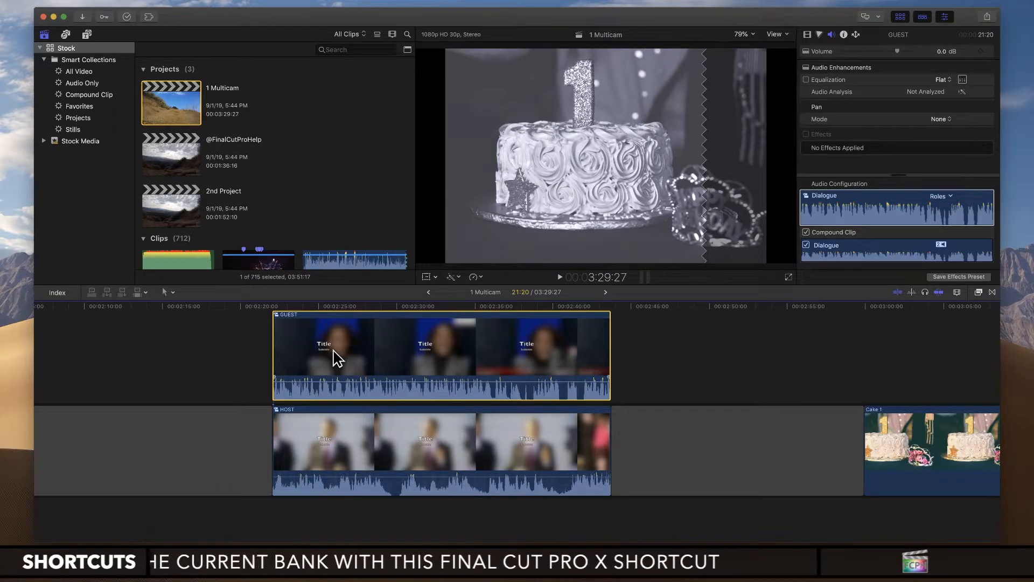
pyautogui.hotkey('ctrl', 'shift', 's')
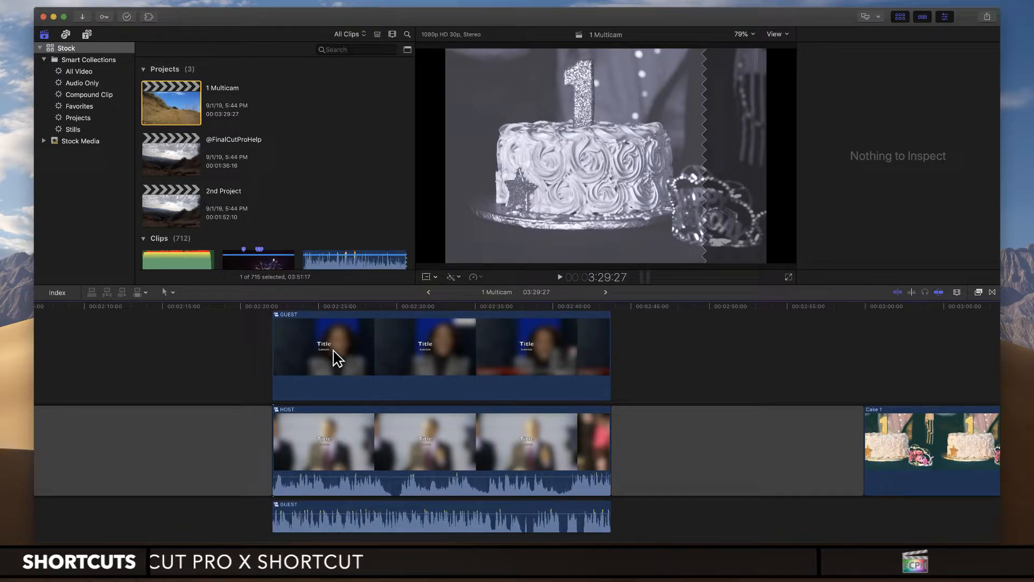
pyautogui.click(324, 452)
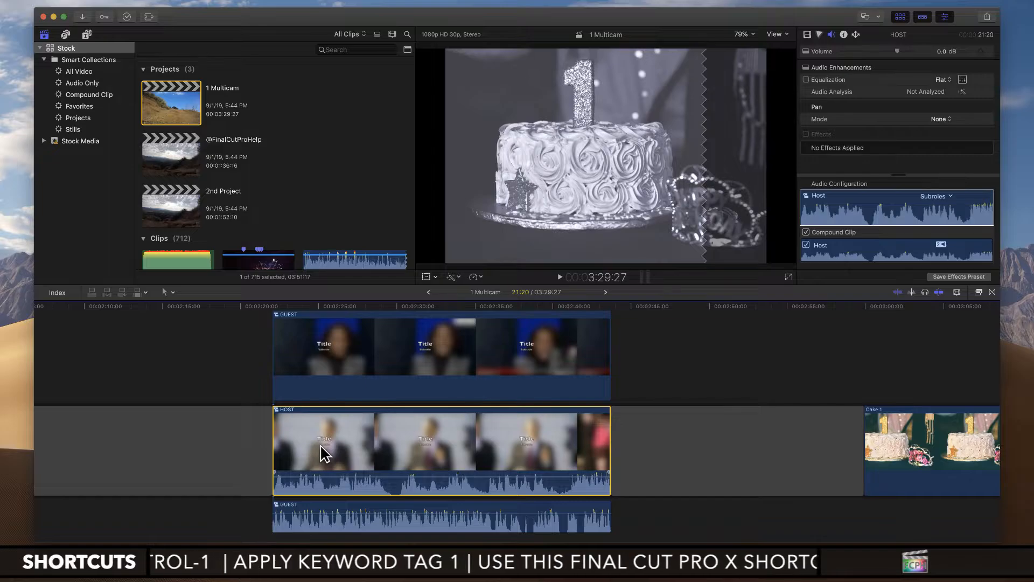
pyautogui.hotkey('ctrl', 'shift', 's')
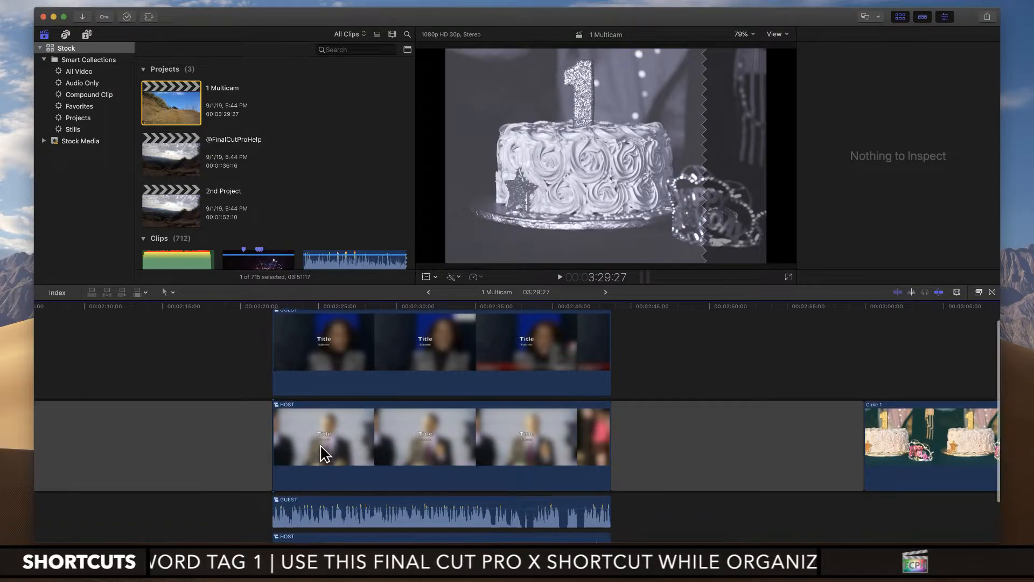
pyautogui.scroll(-2, 320, 444)
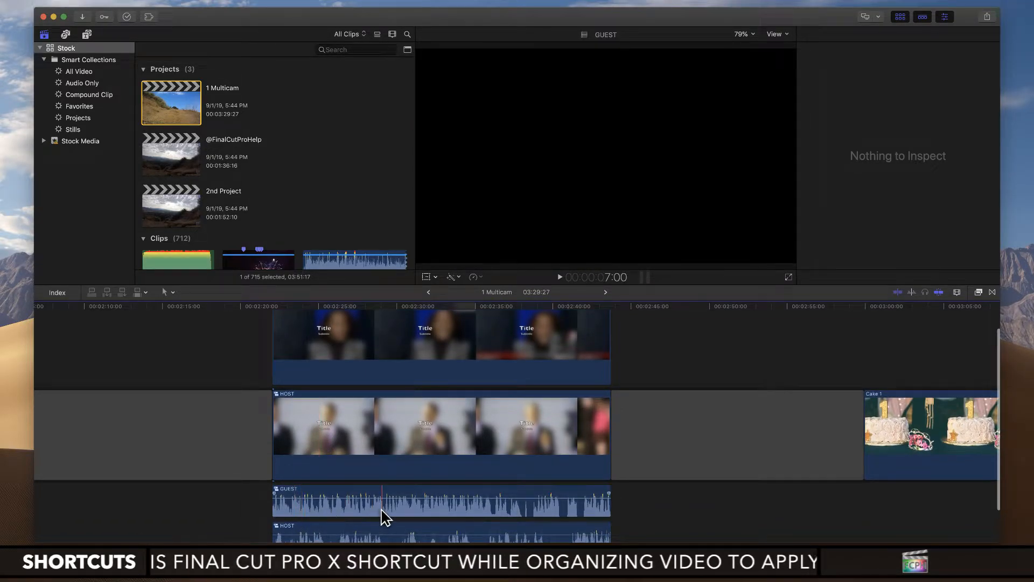
pyautogui.moveTo(327, 516); pyautogui.dragTo(361, 503)
pyautogui.scroll(-2, 352, 493)
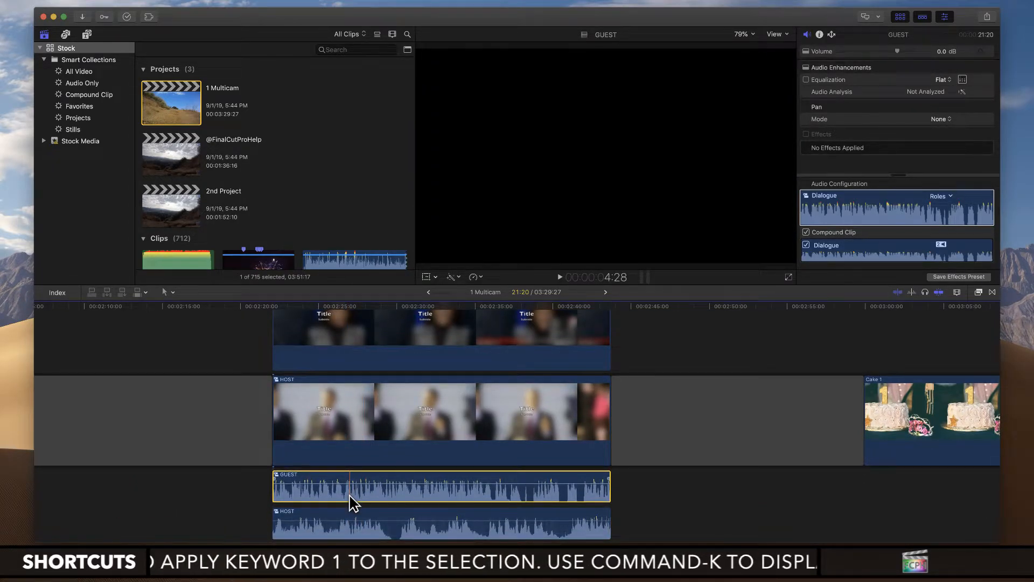
# Step: Expand the audio of the second Hiking Multicam Clip and collapse it again
pyautogui.hscroll(-5, 340, 496)
pyautogui.hscroll(-4, 339, 496)
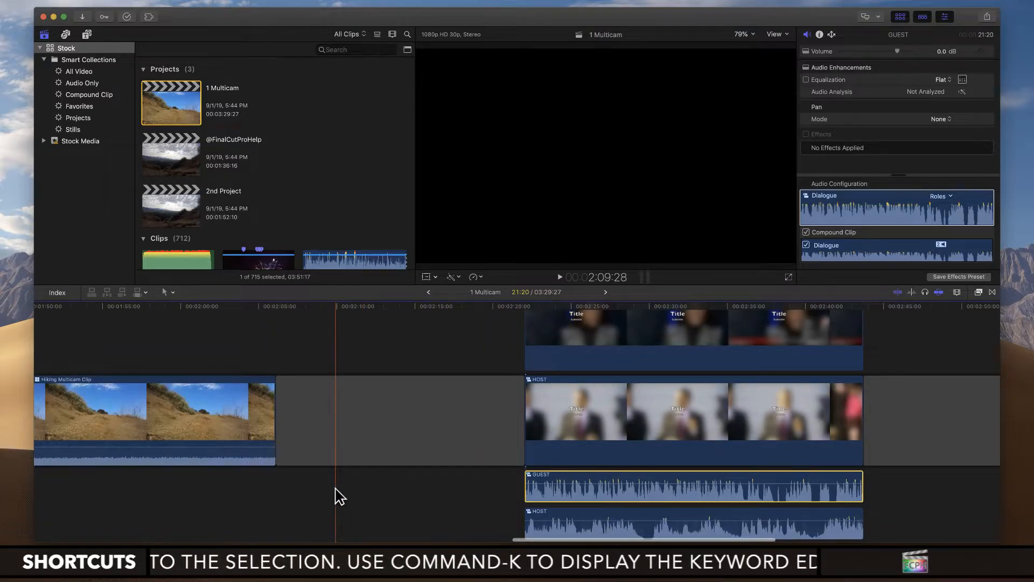
pyautogui.press('super+minus')
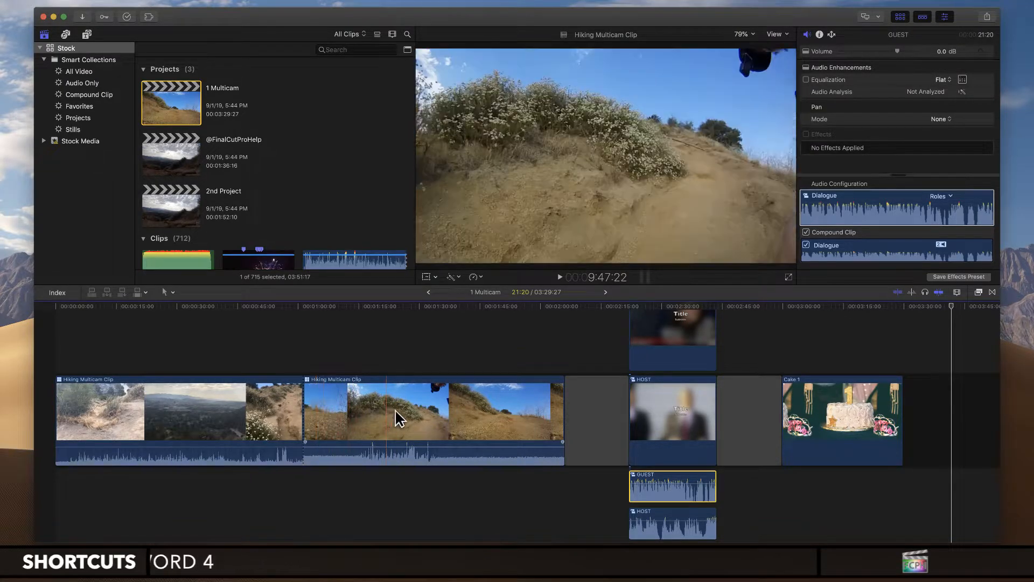
pyautogui.click(385, 458)
pyautogui.hotkey('ctrl', 's')
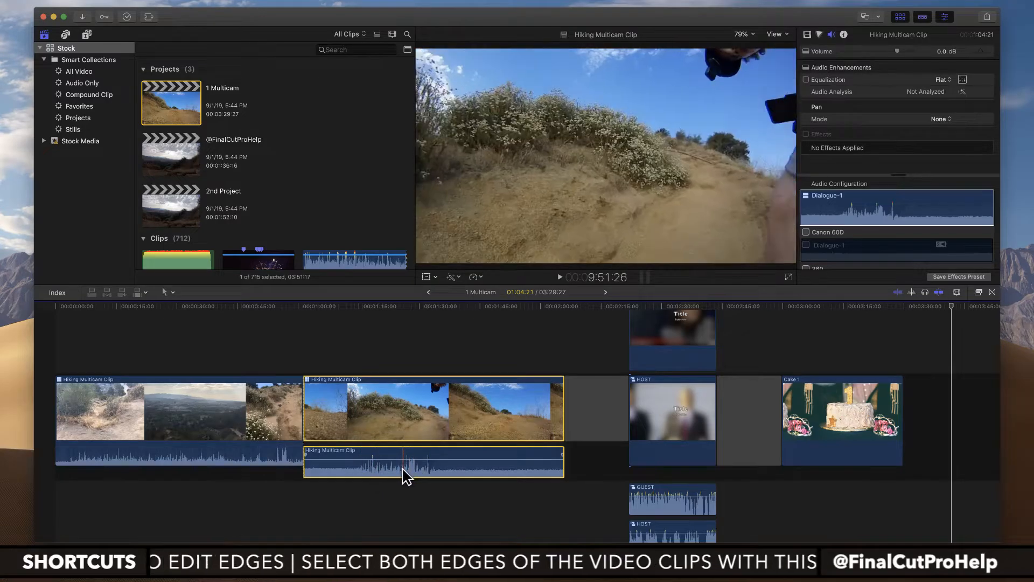
pyautogui.hotkey('ctrl', 's')
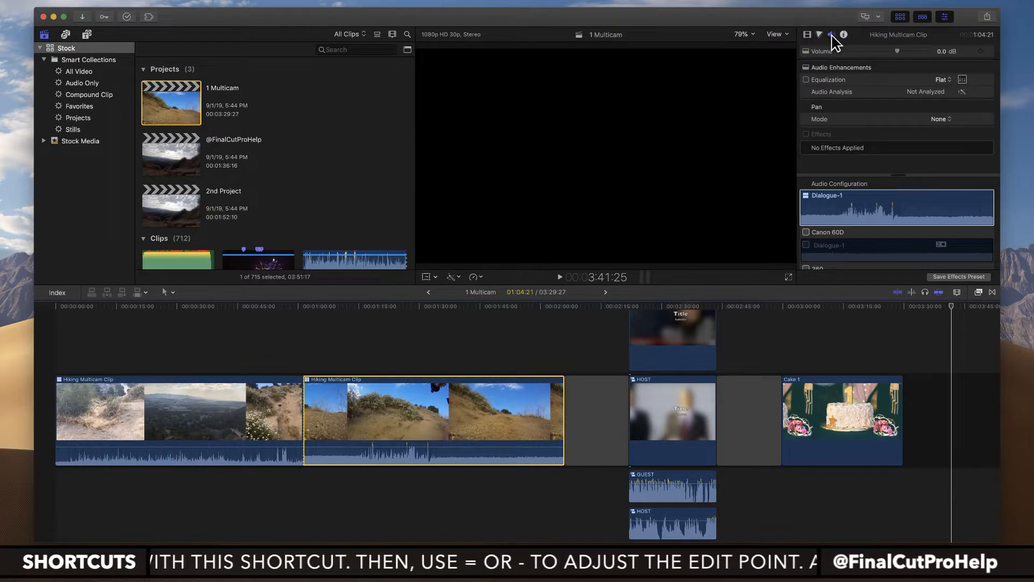
# Step: Look through the second Hiking Multicam Clip's audio configuration, and extend the inspector to full height with a larger Audio Configuration area
pyautogui.click(843, 195)
pyautogui.scroll(-3, 847, 197)
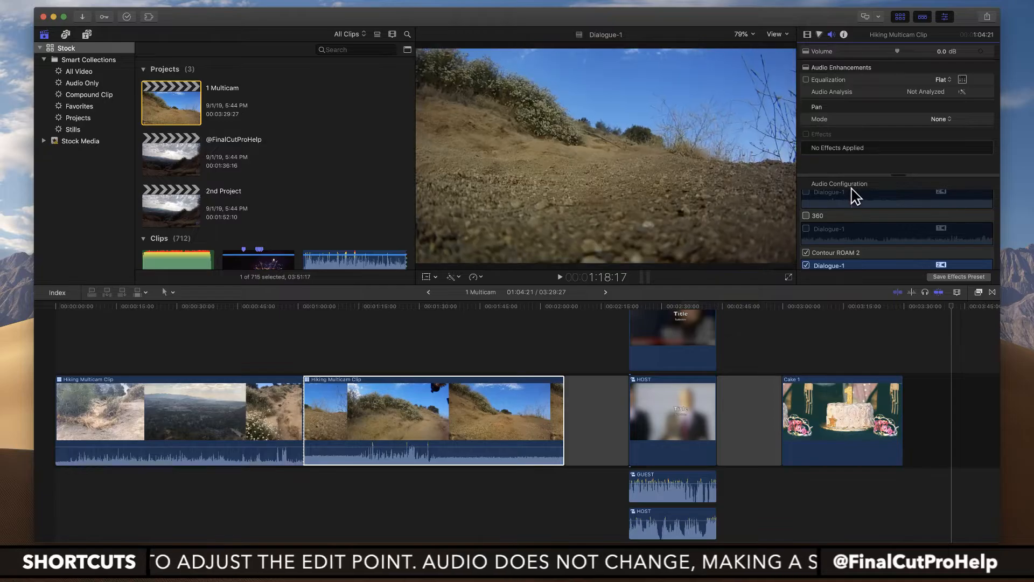
pyautogui.scroll(-3, 854, 196)
pyautogui.scroll(-5, 854, 197)
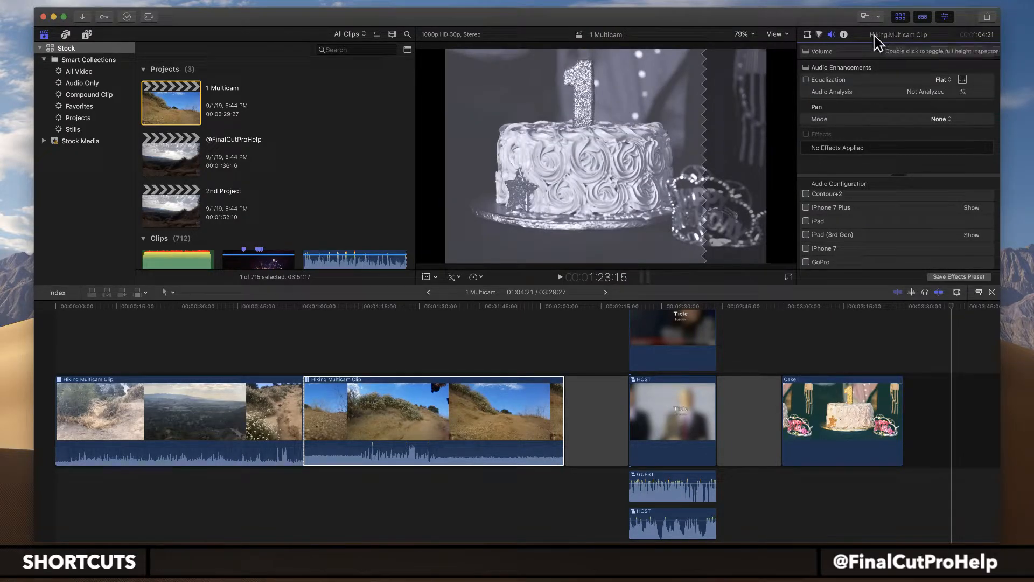
pyautogui.press('ctrl+super+4')
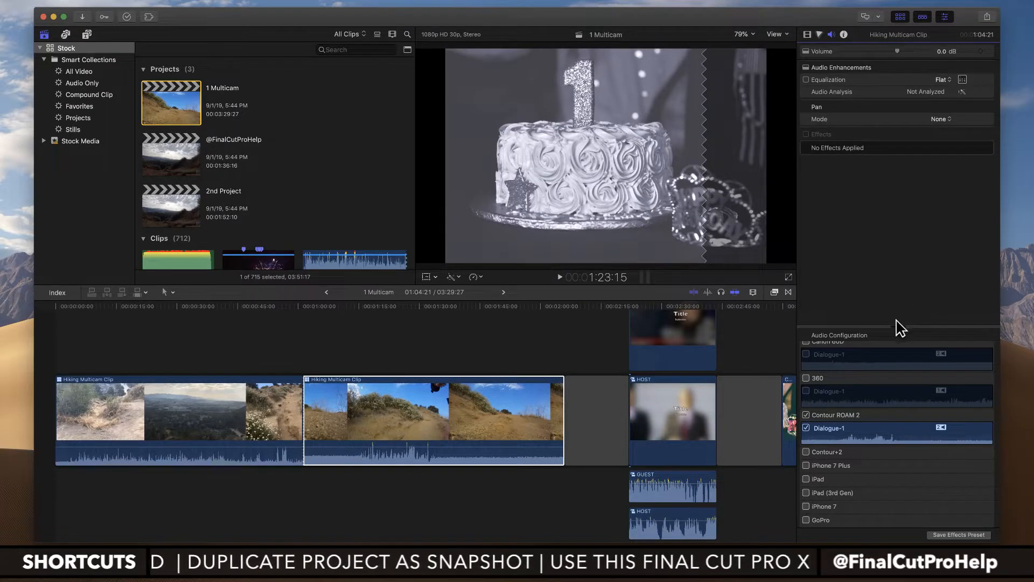
pyautogui.moveTo(897, 326); pyautogui.dragTo(898, 174)
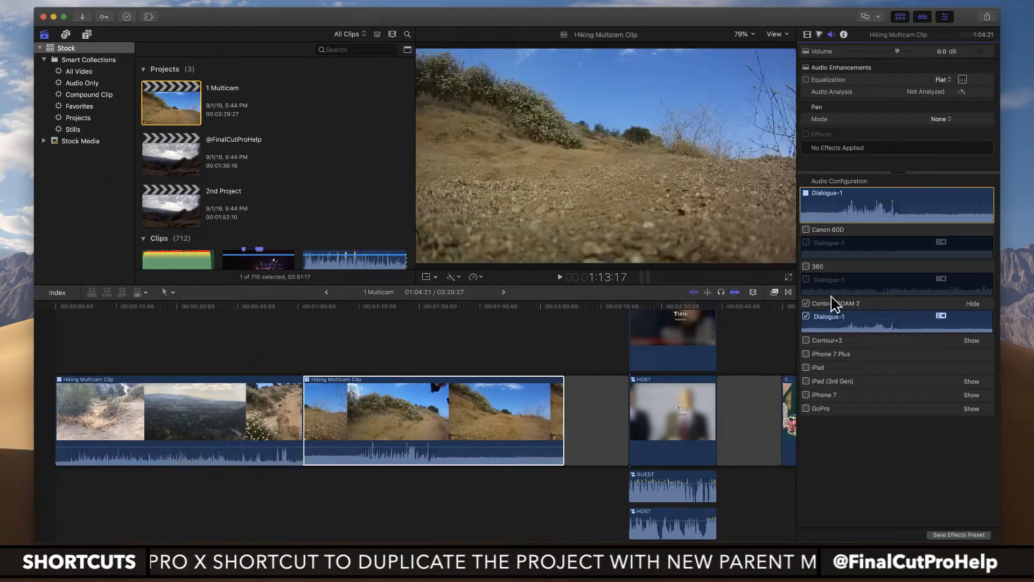
# Step: Enable the Canon 60D, 360, Contour+2, iPhone 7 Plus, iPad, iPad (3rd Gen), iPhone 7 and GoPro audio angles in the second Hiking Multicam Clip
pyautogui.click(807, 230)
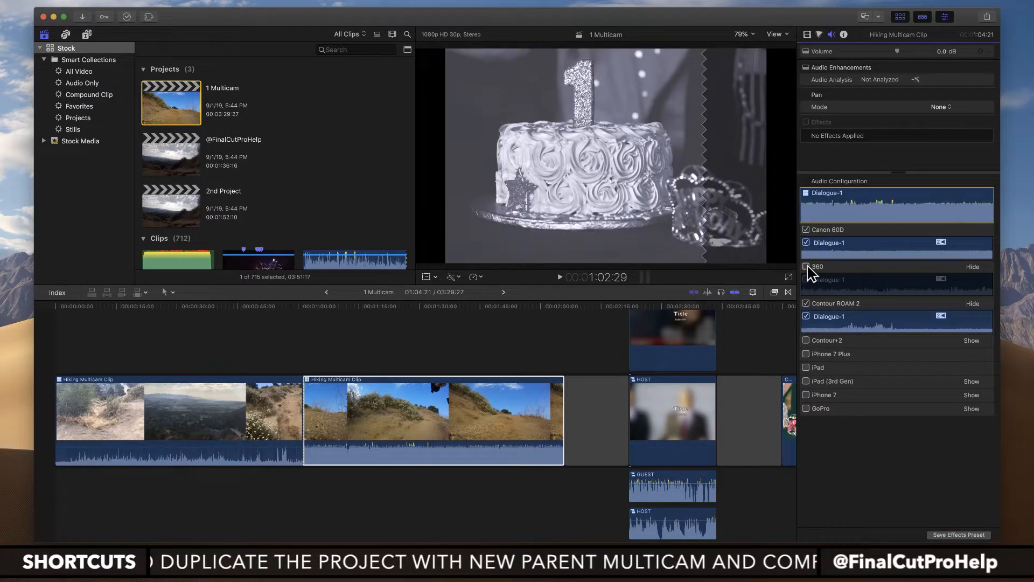
pyautogui.click(807, 267)
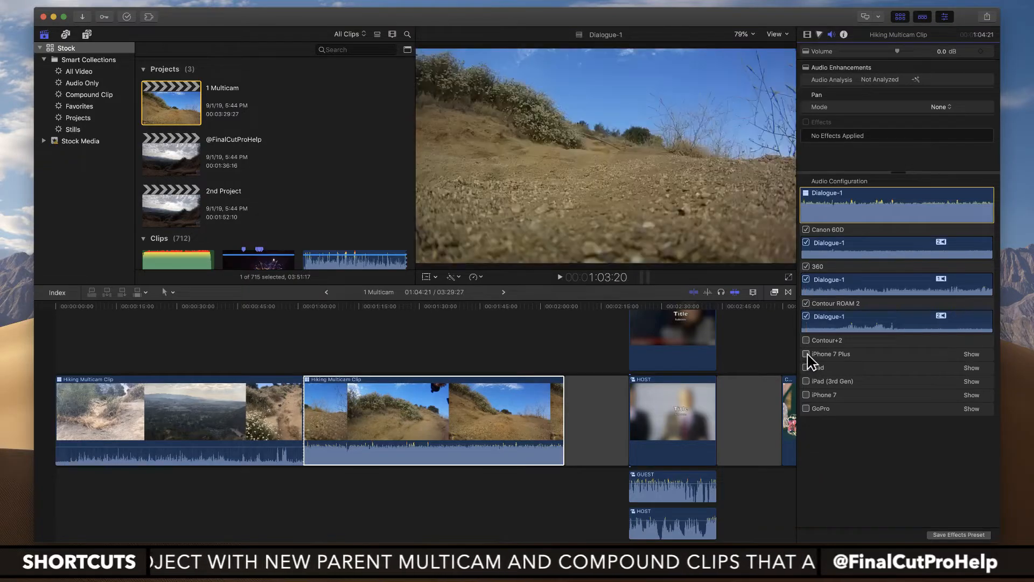
pyautogui.click(807, 354)
pyautogui.click(807, 404)
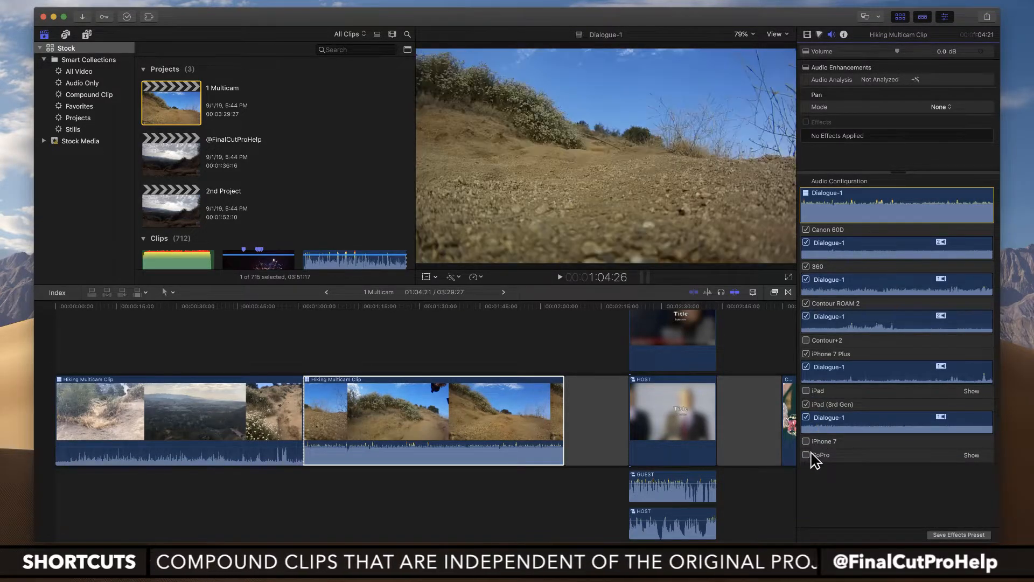
pyautogui.click(807, 455)
pyautogui.click(806, 442)
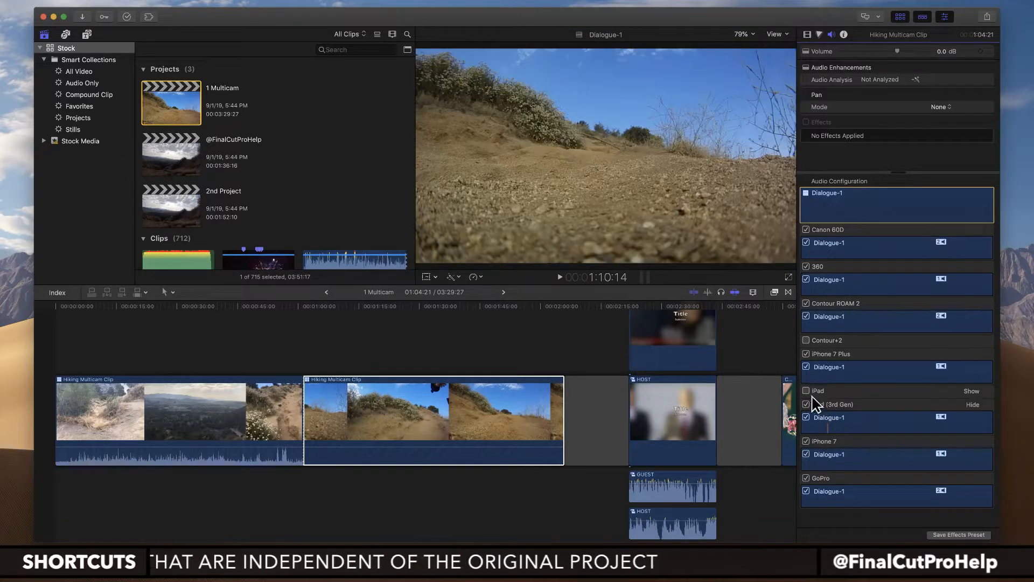
pyautogui.click(807, 390)
pyautogui.click(807, 340)
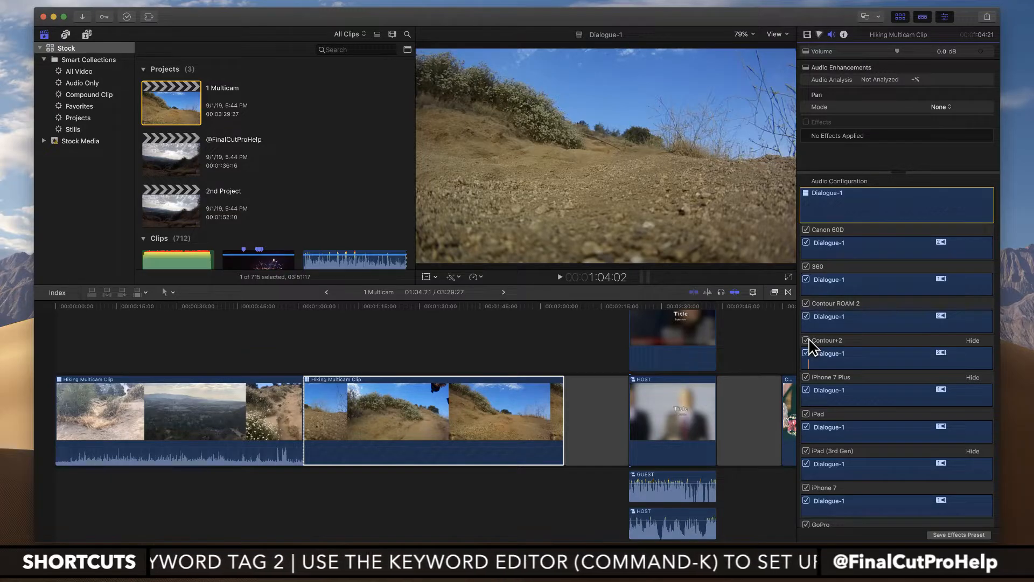
pyautogui.click(345, 458)
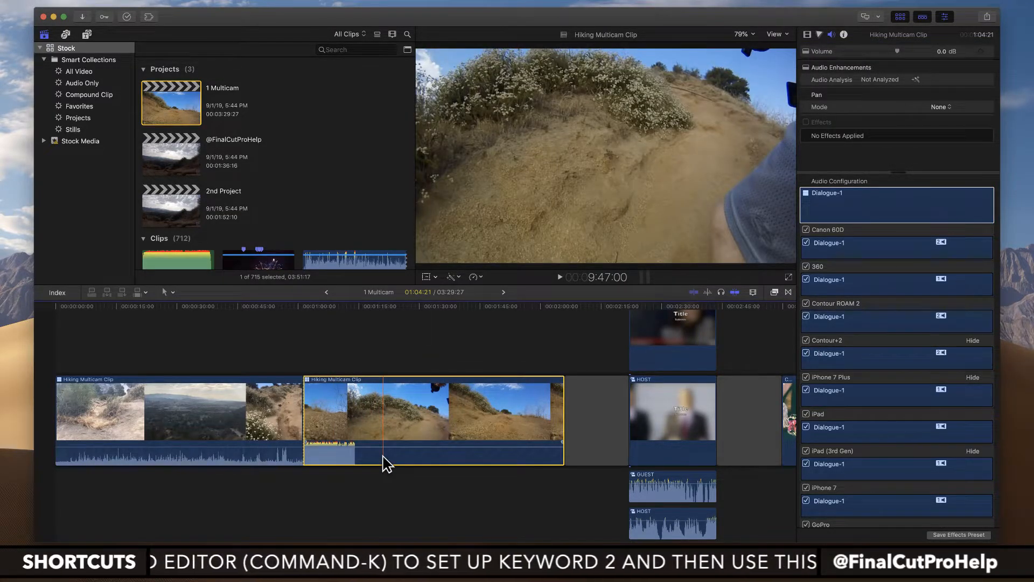
# Step: Expand and collapse the second Hiking Multicam Clip's audio, and expand the clip into its separate audio components
pyautogui.hotkey('ctrl', 's')
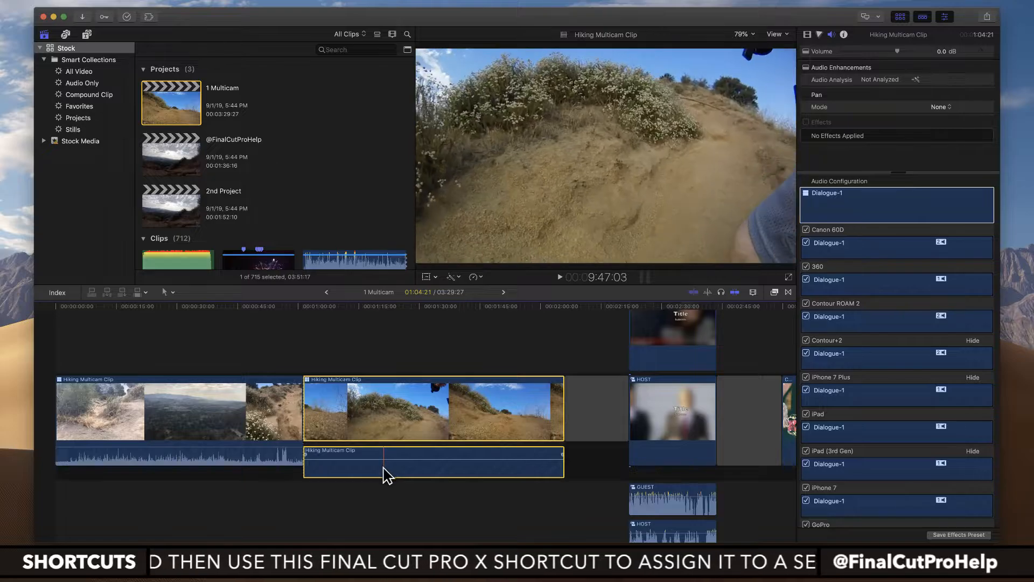
pyautogui.hotkey('ctrl', 's')
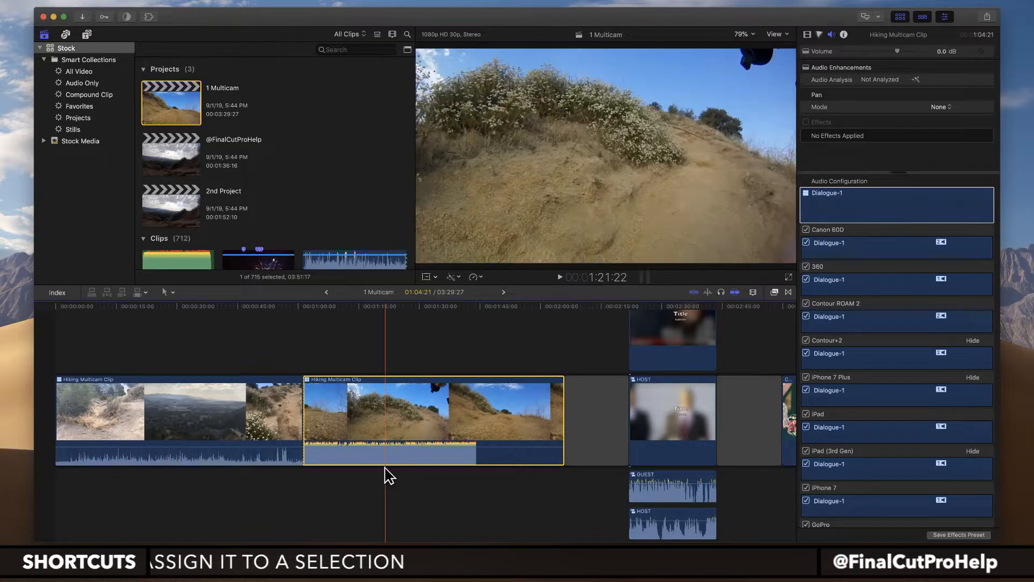
pyautogui.rightClick(375, 430)
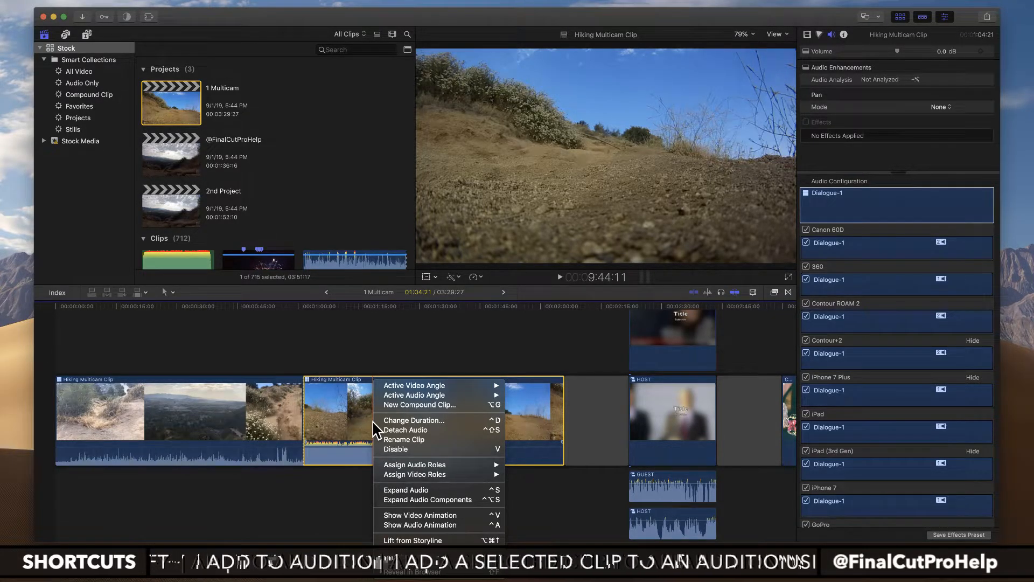
pyautogui.click(399, 503)
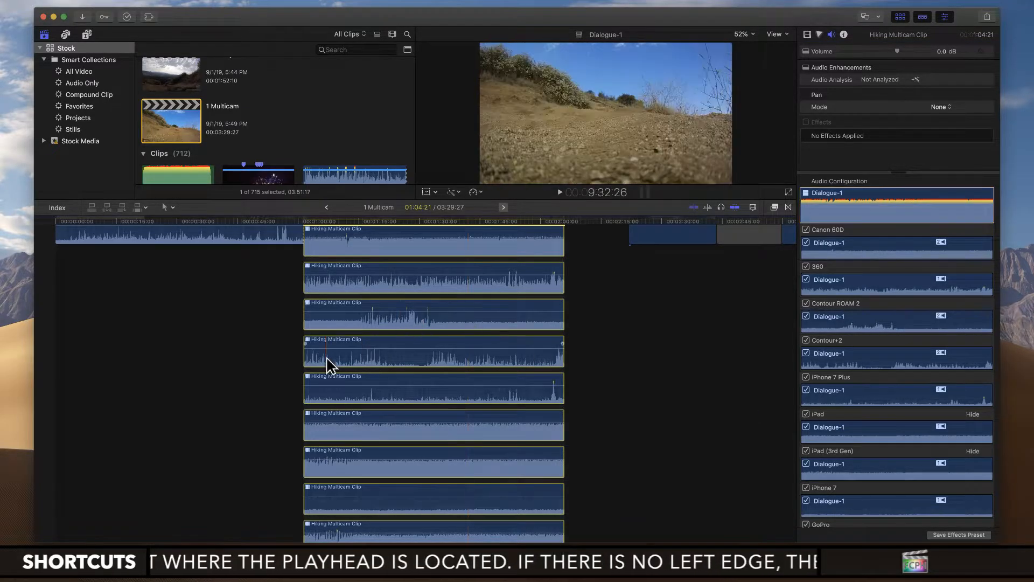
# Step: Select the Contour+2 audio component of the expanded multicam clip and check it at several playhead positions
pyautogui.click(339, 349)
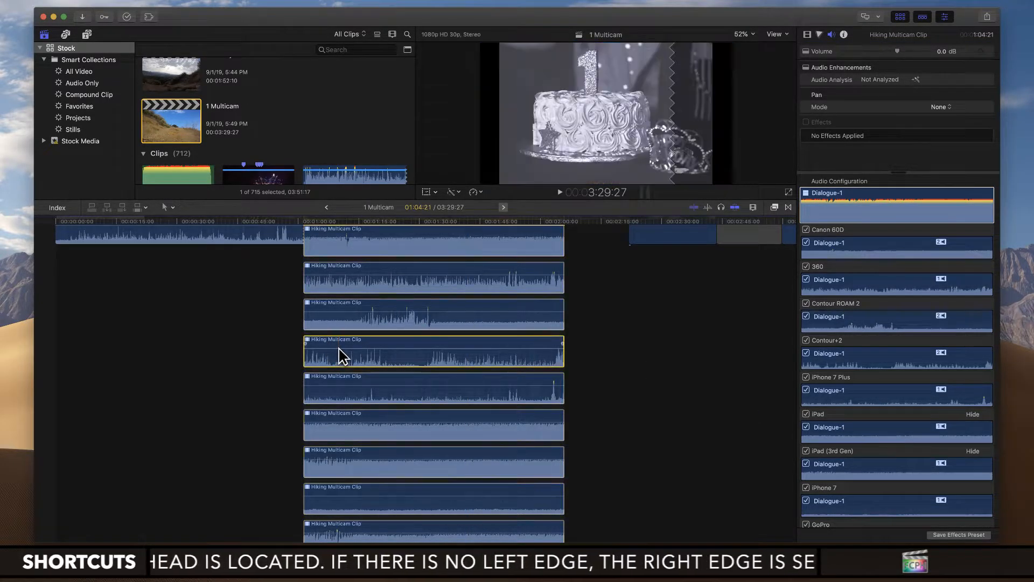
pyautogui.click(373, 356)
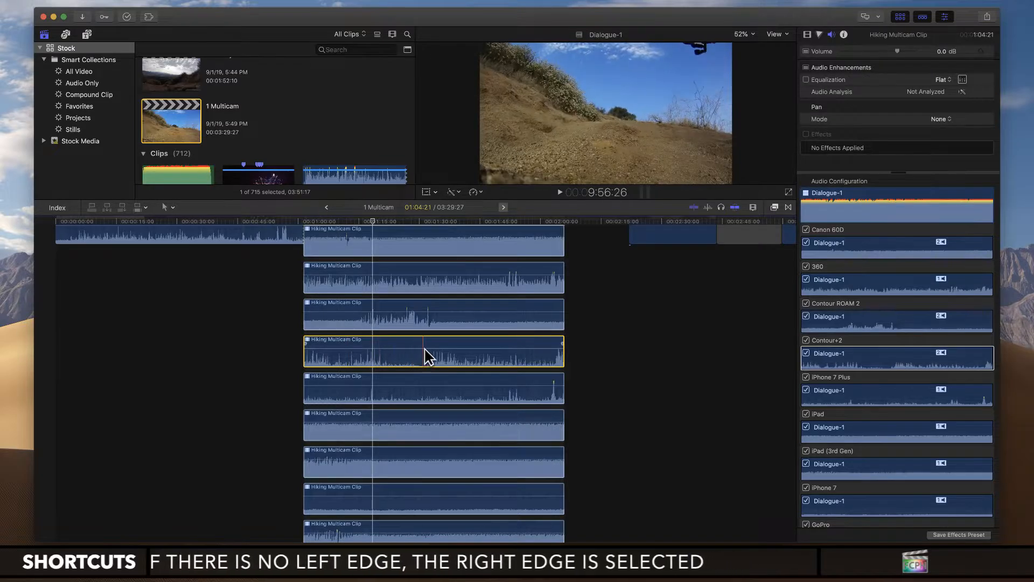
pyautogui.click(432, 356)
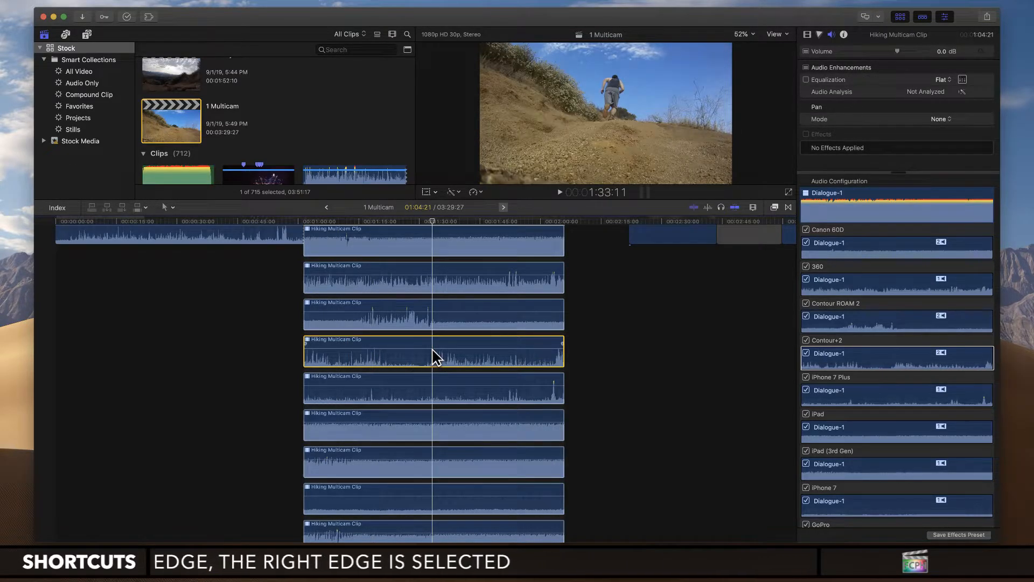
pyautogui.rightClick(435, 356)
pyautogui.click(419, 352)
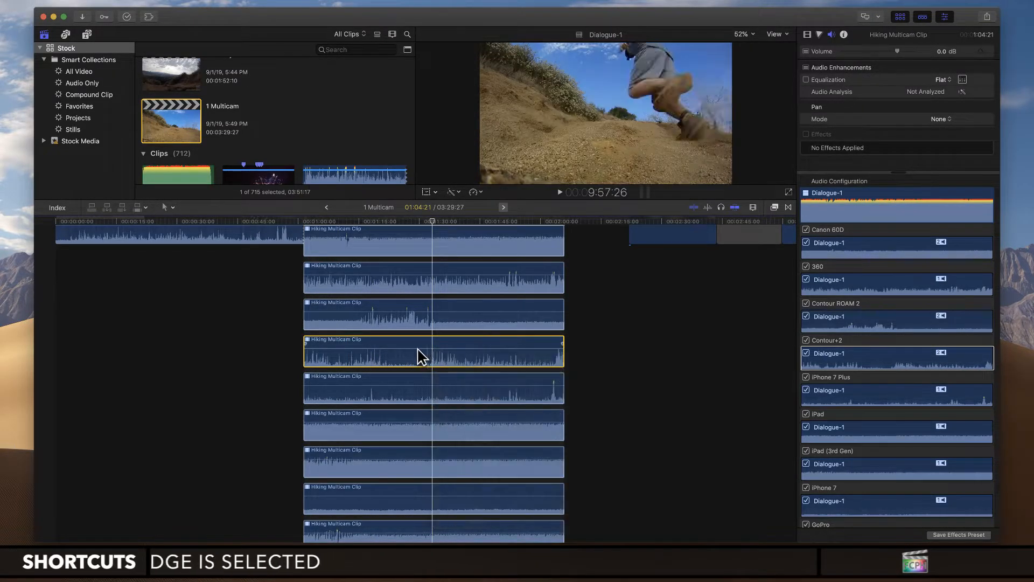
pyautogui.click(416, 353)
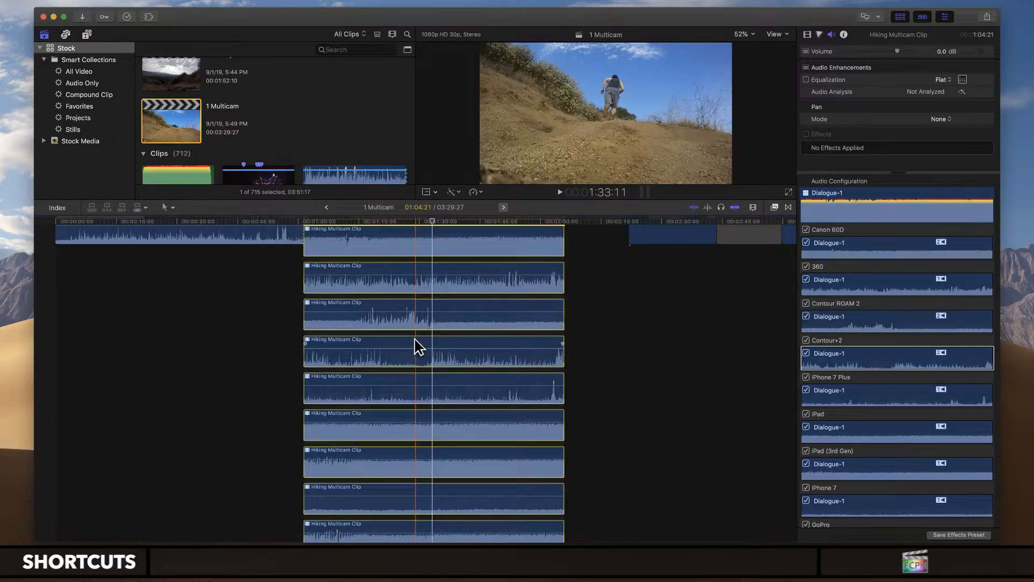
# Step: Add two volume keyframes to the Canon 60D audio component and lower the level between them to about -23 dB
pyautogui.scroll(3, 414, 339)
pyautogui.scroll(1, 412, 338)
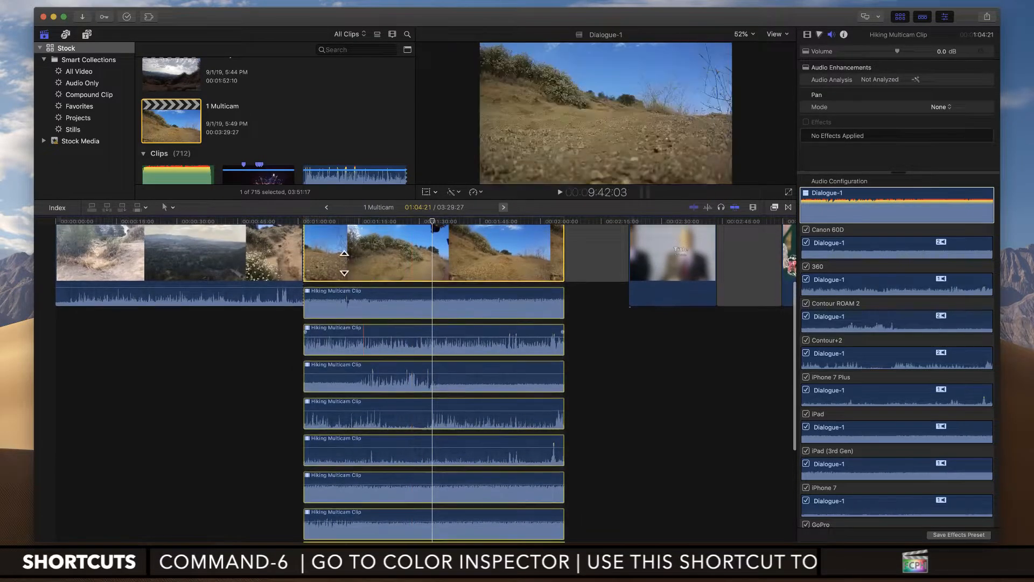
pyautogui.click(406, 305)
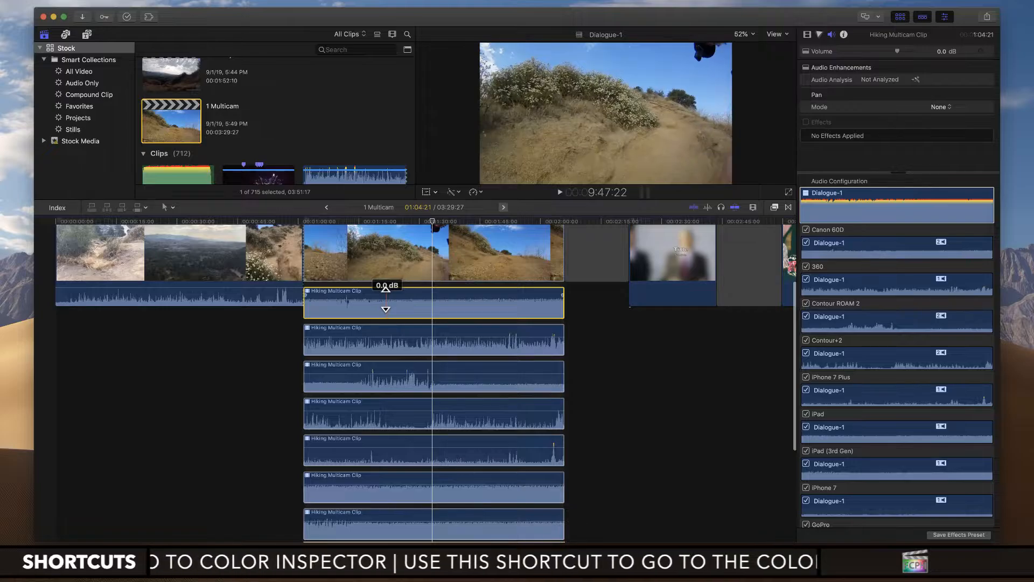
pyautogui.keyDown('alt'); pyautogui.click(386, 300); pyautogui.keyUp('alt')
pyautogui.keyDown('alt'); pyautogui.click(421, 300); pyautogui.keyUp('alt')
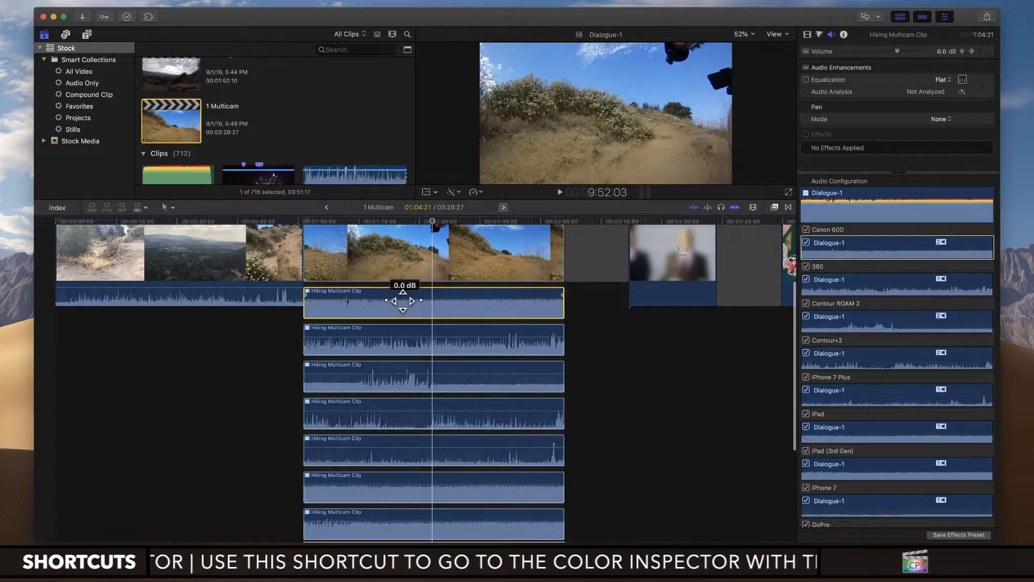
pyautogui.moveTo(403, 300); pyautogui.dragTo(403, 309)
# Step: Add a volume keyframe on each side of the Canon 60D dip and raise the outer levels to about 7 dB
pyautogui.keyDown('alt'); pyautogui.click(366, 308); pyautogui.keyUp('alt')
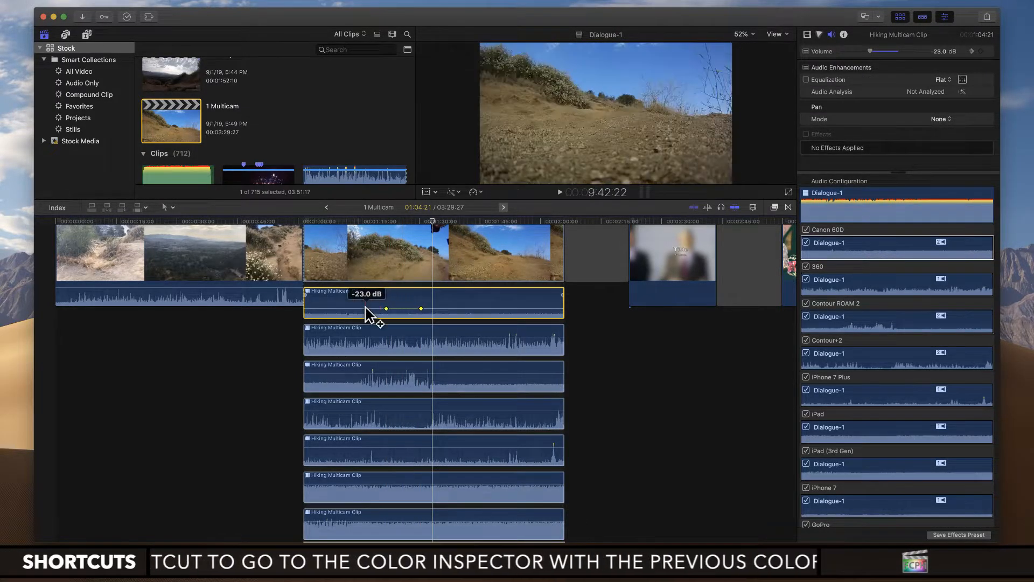
pyautogui.keyDown('alt'); pyautogui.click(444, 308); pyautogui.keyUp('alt')
pyautogui.moveTo(445, 309); pyautogui.dragTo(445, 297)
pyautogui.moveTo(366, 308); pyautogui.dragTo(368, 298)
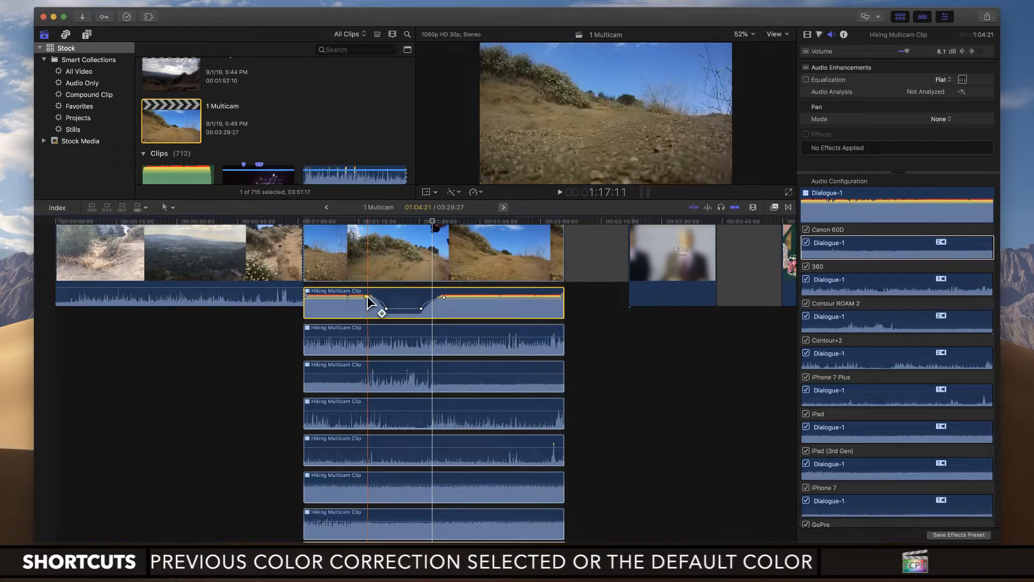
# Step: Add two volume keyframes to the 360 audio component and lower the earlier one so the level rises between them
pyautogui.keyDown('alt'); pyautogui.click(358, 338); pyautogui.keyUp('alt')
pyautogui.keyDown('alt'); pyautogui.click(373, 338); pyautogui.keyUp('alt')
pyautogui.click(400, 335)
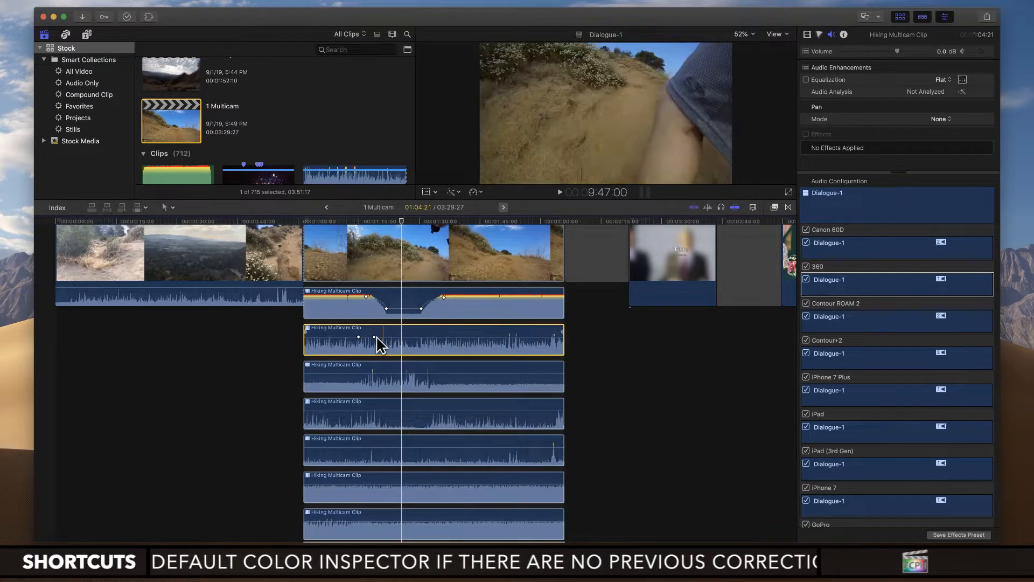
pyautogui.moveTo(359, 338); pyautogui.dragTo(359, 347)
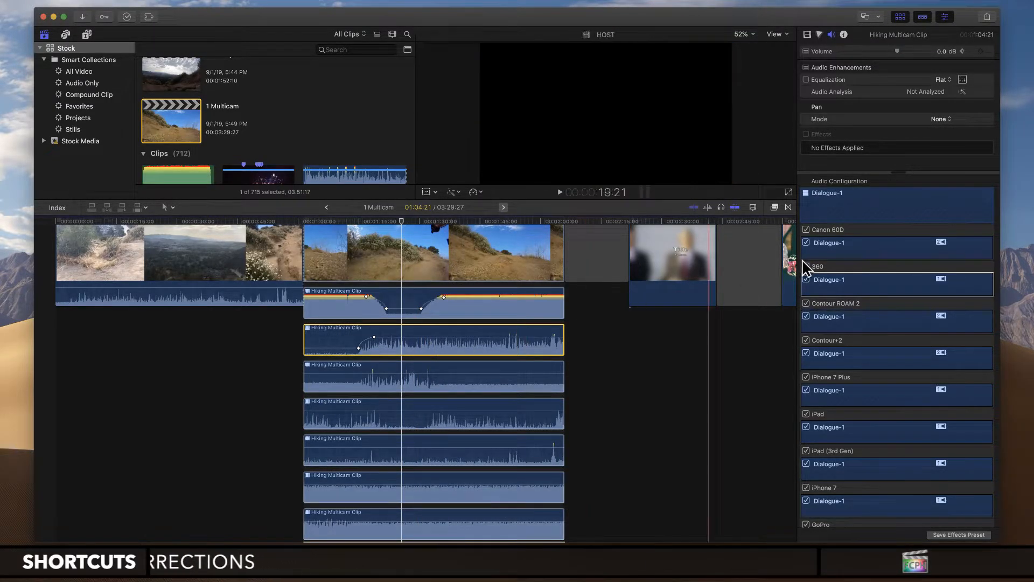
# Step: Show the timeline index with the roles list and collapse the second Hiking Multicam Clip's audio components
pyautogui.click(857, 193)
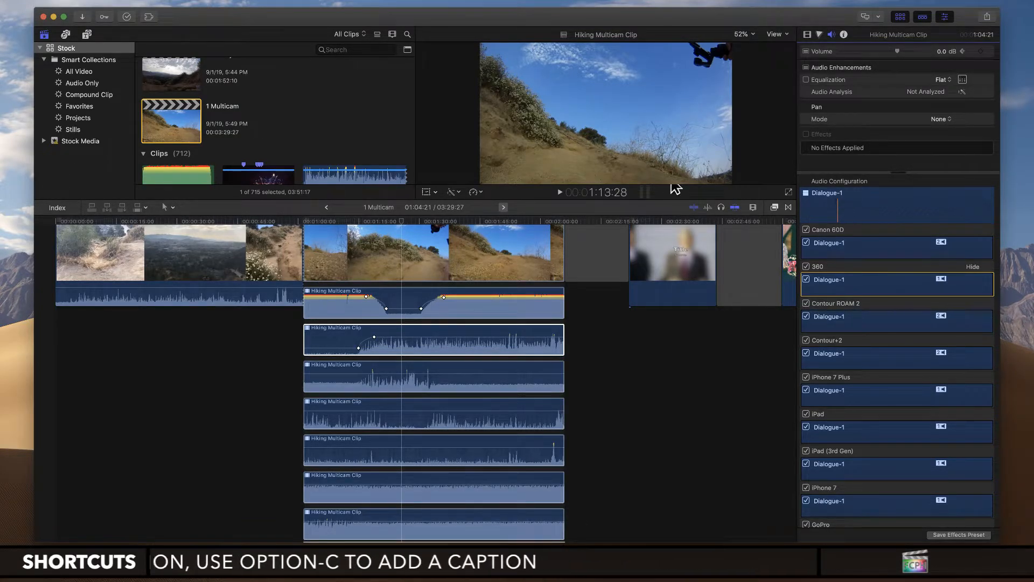
pyautogui.click(58, 208)
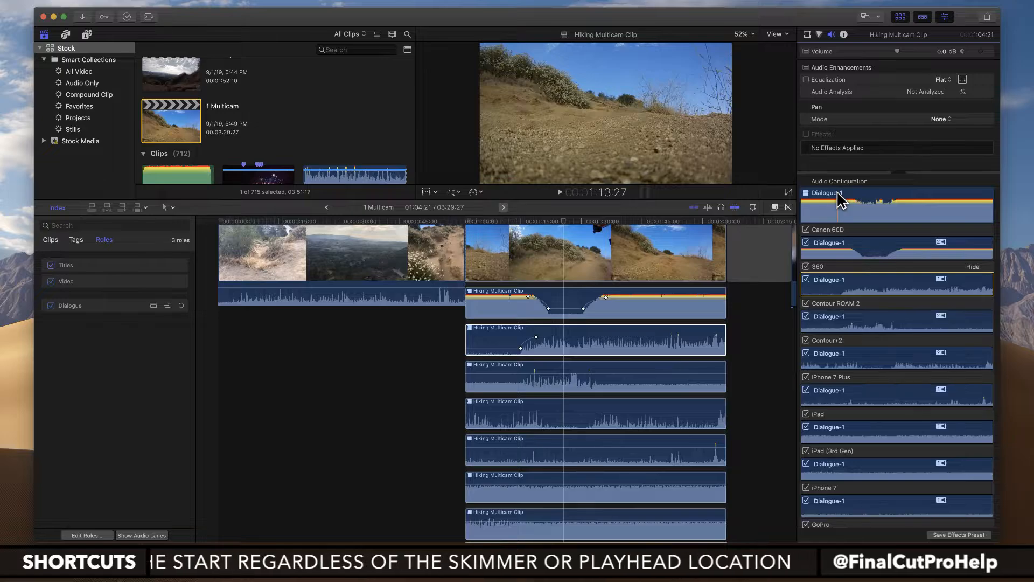
pyautogui.click(507, 310)
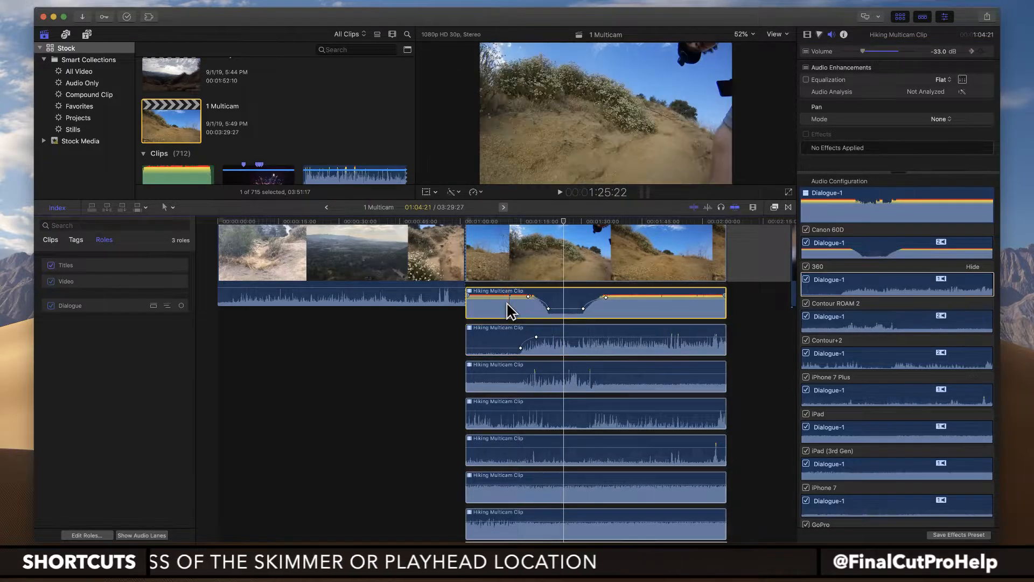
pyautogui.hotkey('ctrl', 'alt', 's')
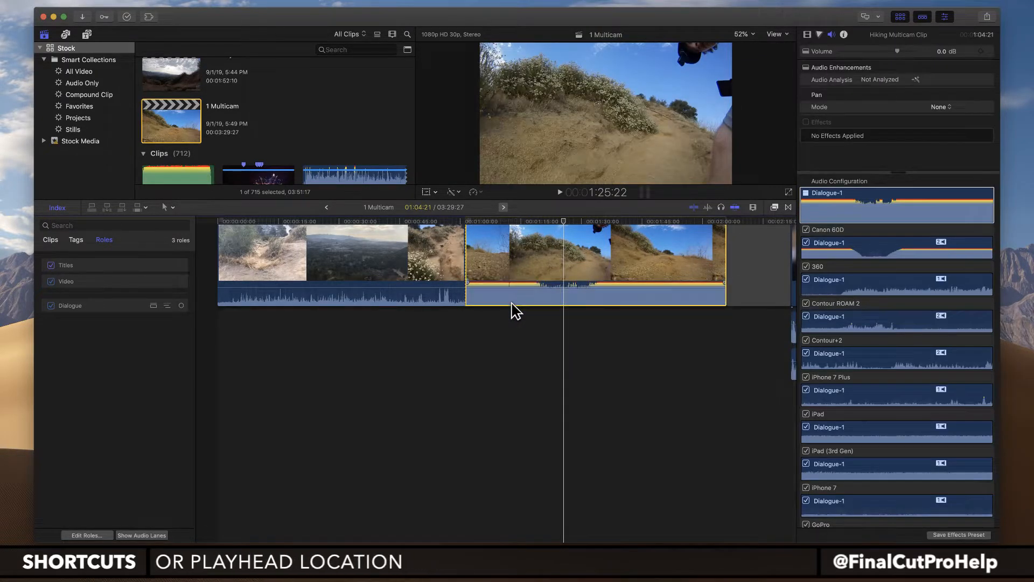
# Step: Lower the volume of the first Hiking Multicam Clip to -∞ dB
pyautogui.scroll(2, 512, 303)
pyautogui.hscroll(4, 512, 303)
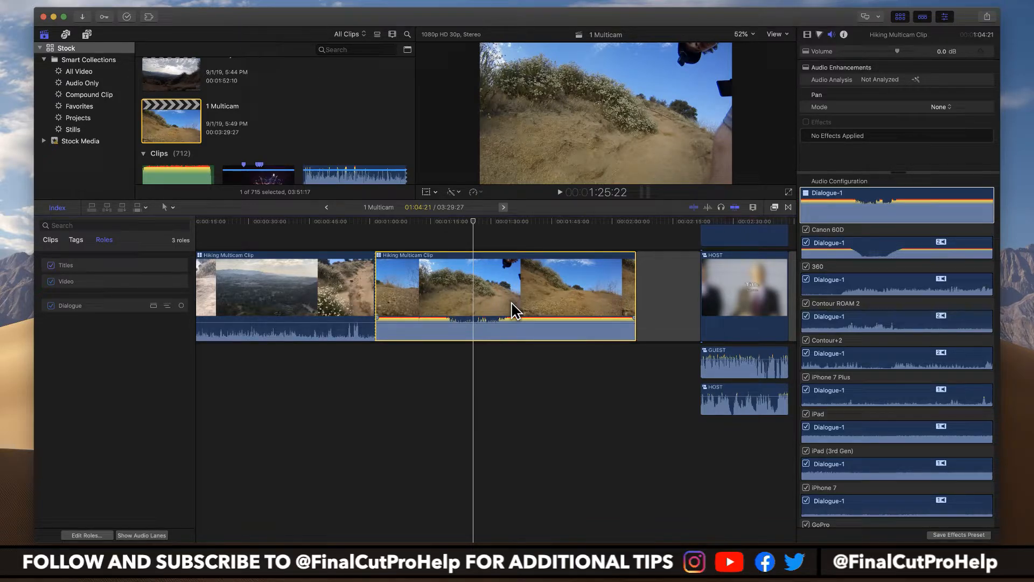
pyautogui.hscroll(3, 502, 309)
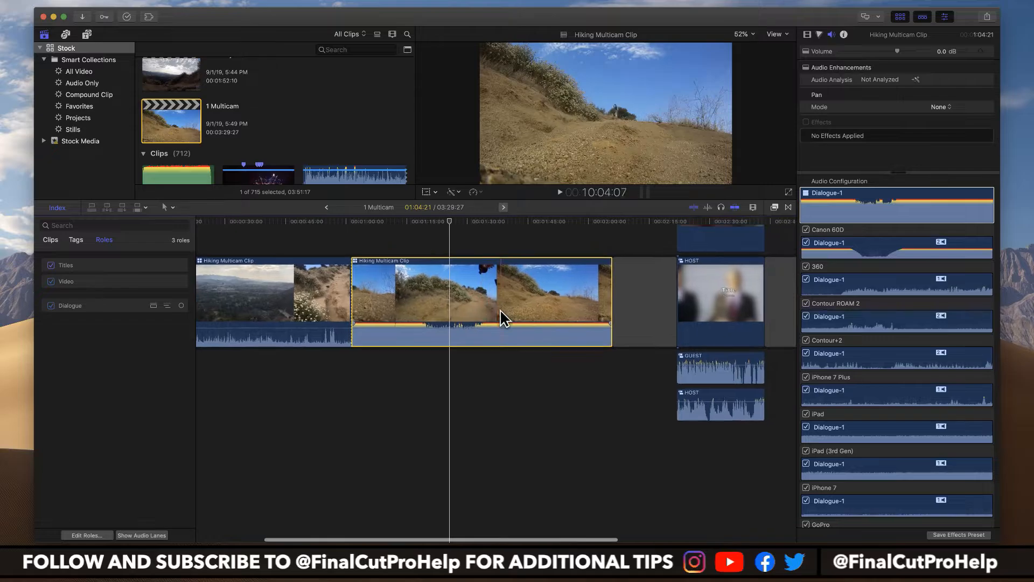
pyautogui.hscroll(2, 502, 318)
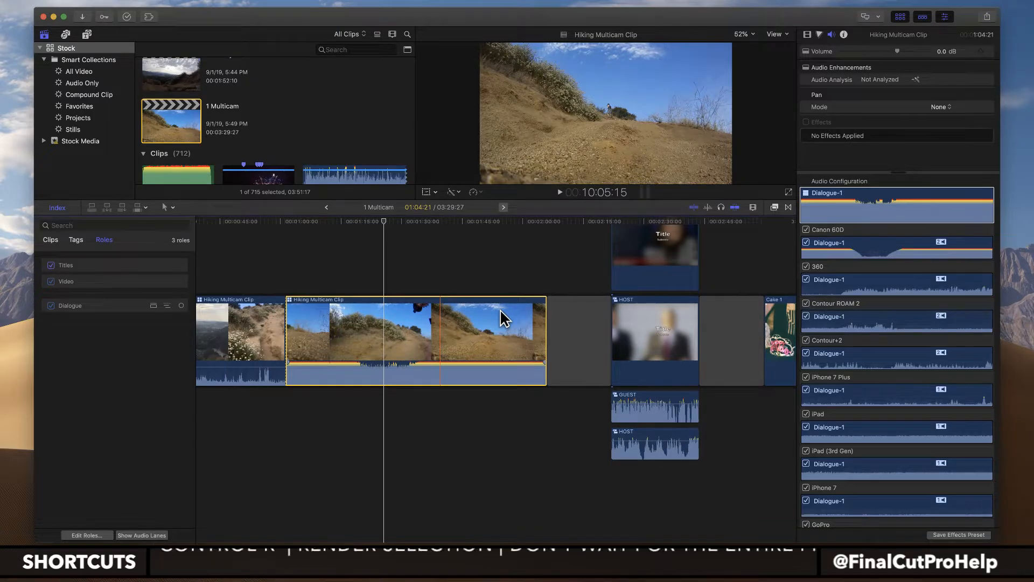
pyautogui.hscroll(-5, 316, 411)
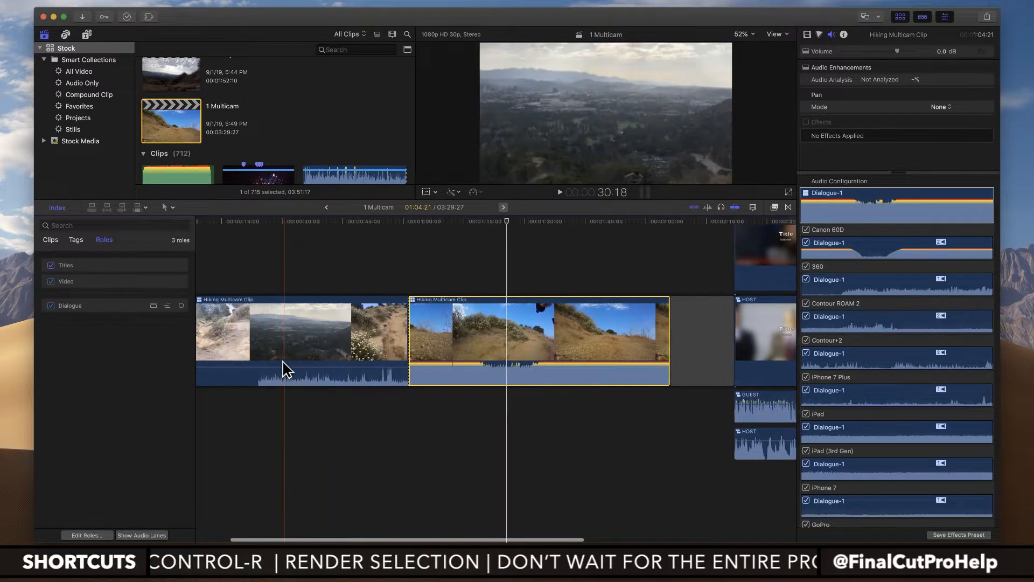
pyautogui.hscroll(-3, 305, 372)
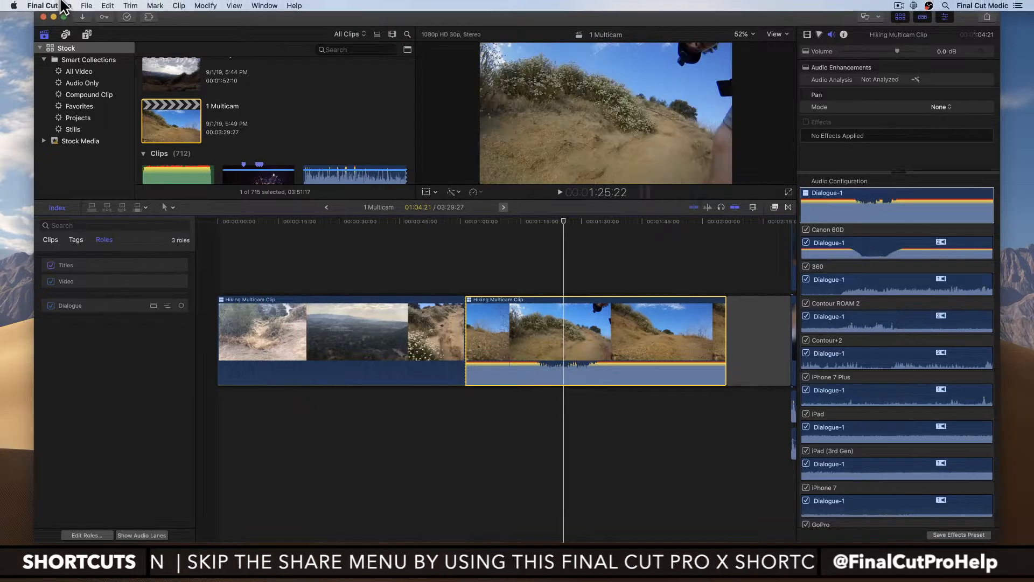
pyautogui.click(86, 6)
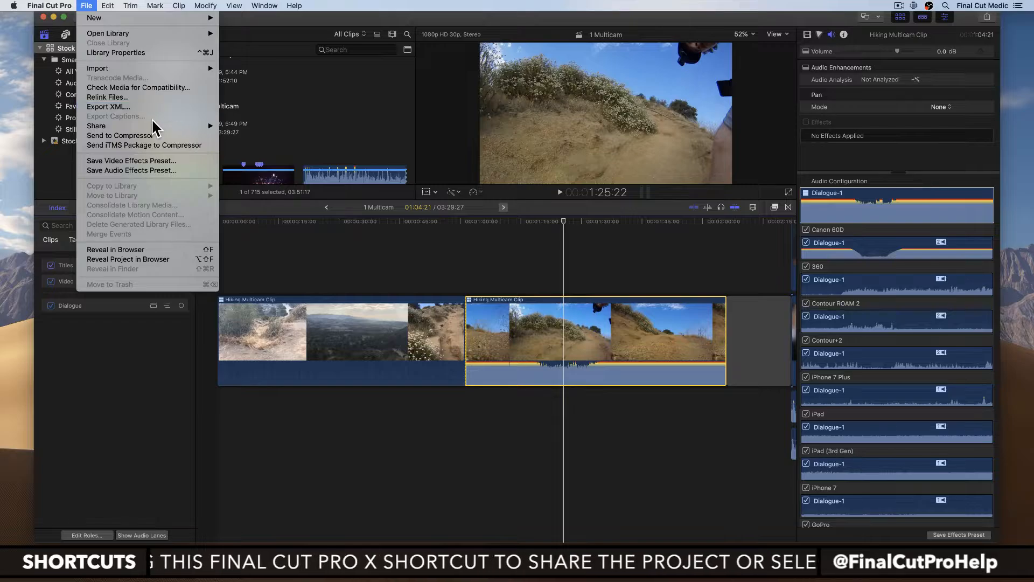
pyautogui.click(313, 257)
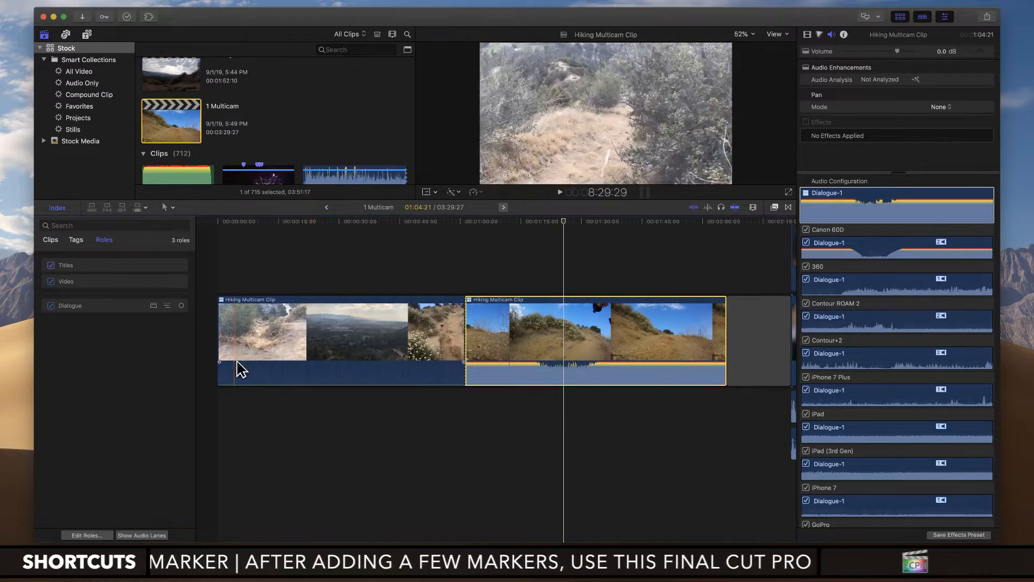
# Step: Detach the audio from the first Hiking Multicam Clip and delete the detached audio clip
pyautogui.click(337, 331)
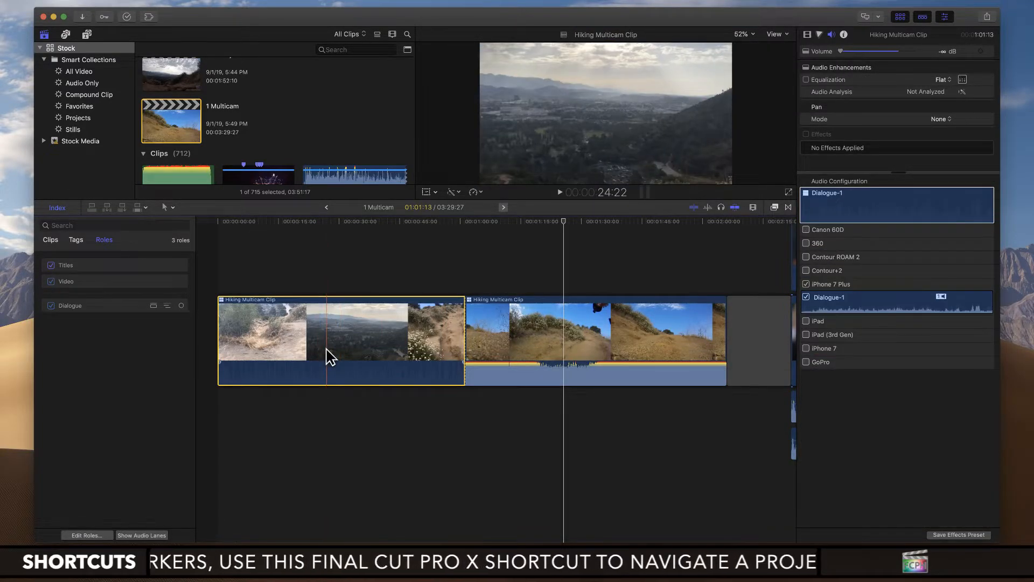
pyautogui.rightClick(334, 349)
pyautogui.moveTo(336, 351)
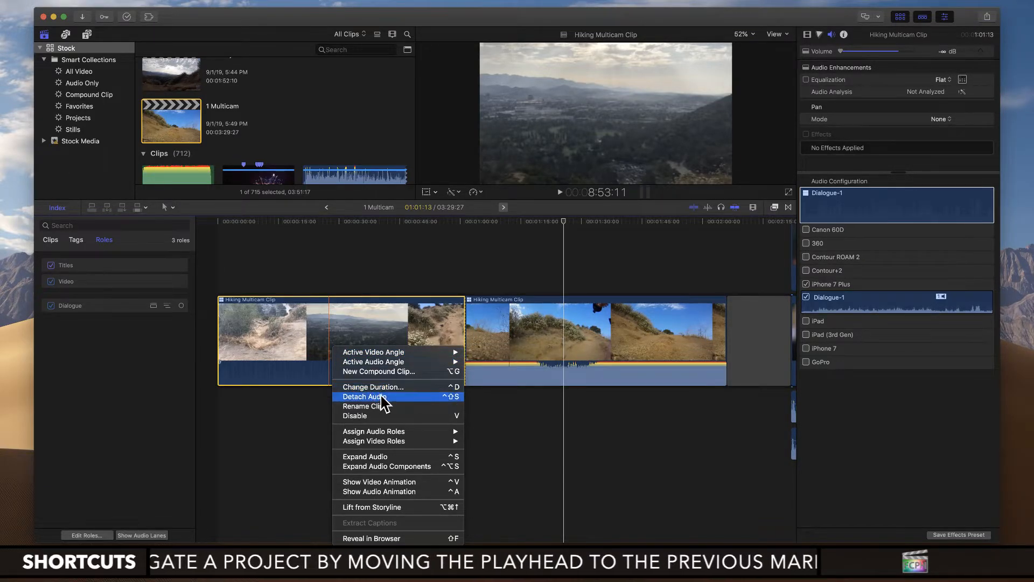
pyautogui.click(452, 400)
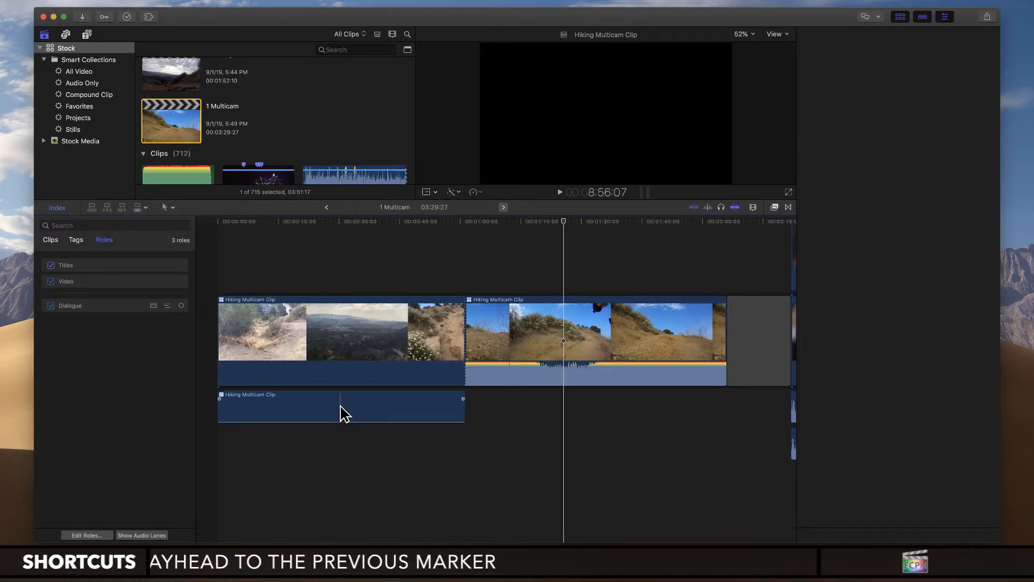
pyautogui.click(324, 412)
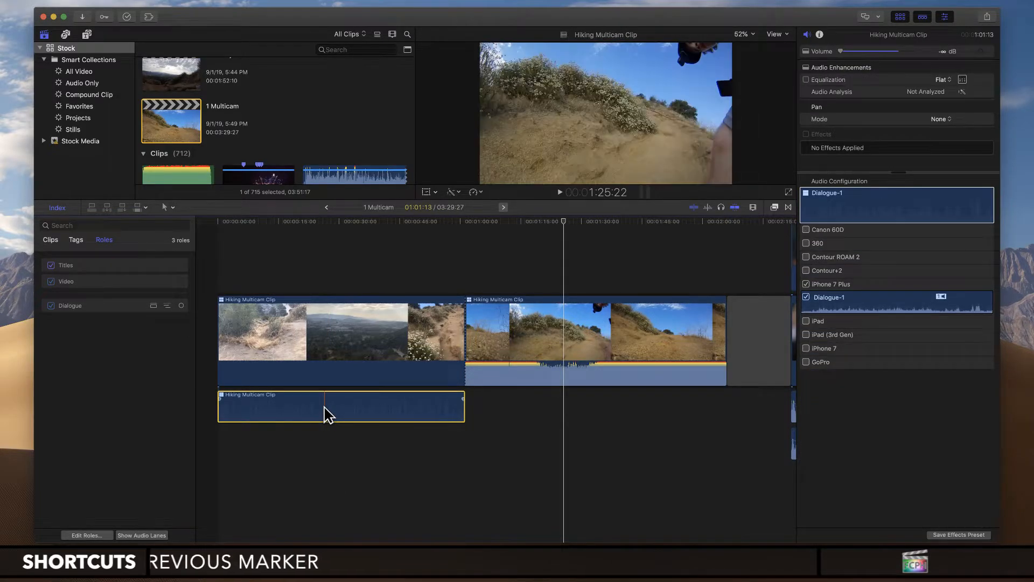
pyautogui.press('Delete')
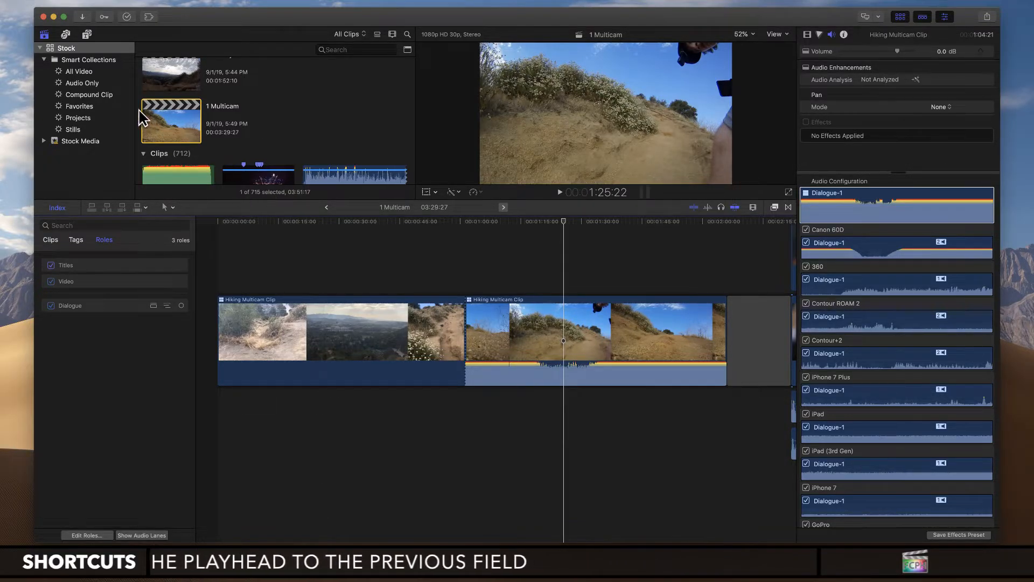
# Step: Select the 1 Multicam project in the browser and look at its Duplicate Project and Duplicate Project as Snapshot options
pyautogui.click(184, 132)
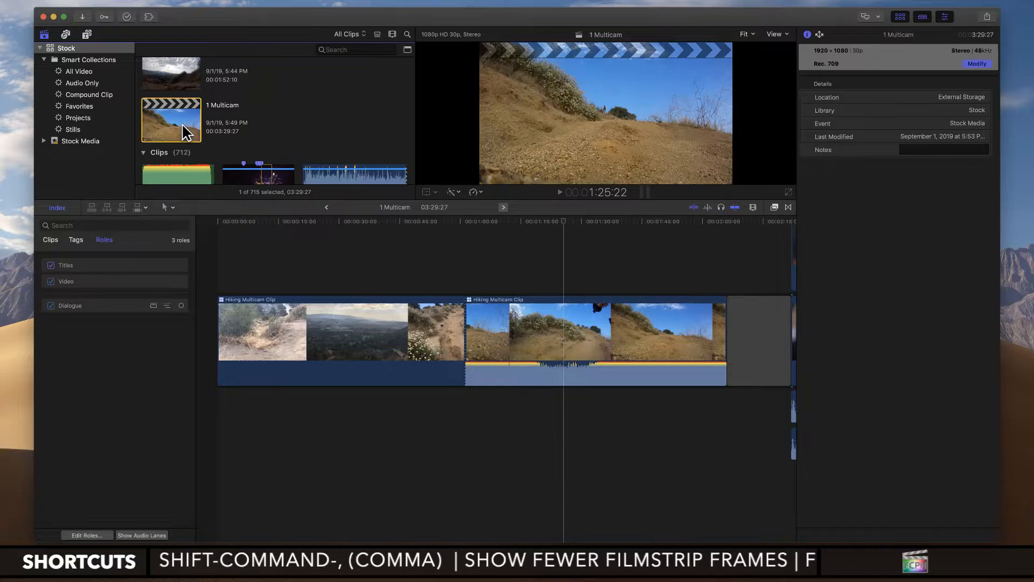
pyautogui.rightClick(182, 126)
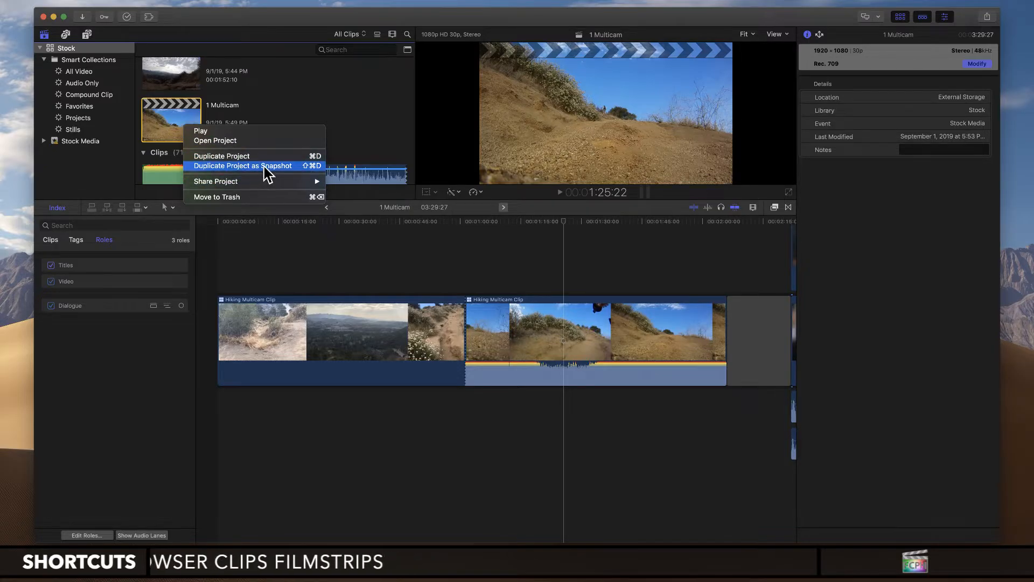
pyautogui.click(330, 264)
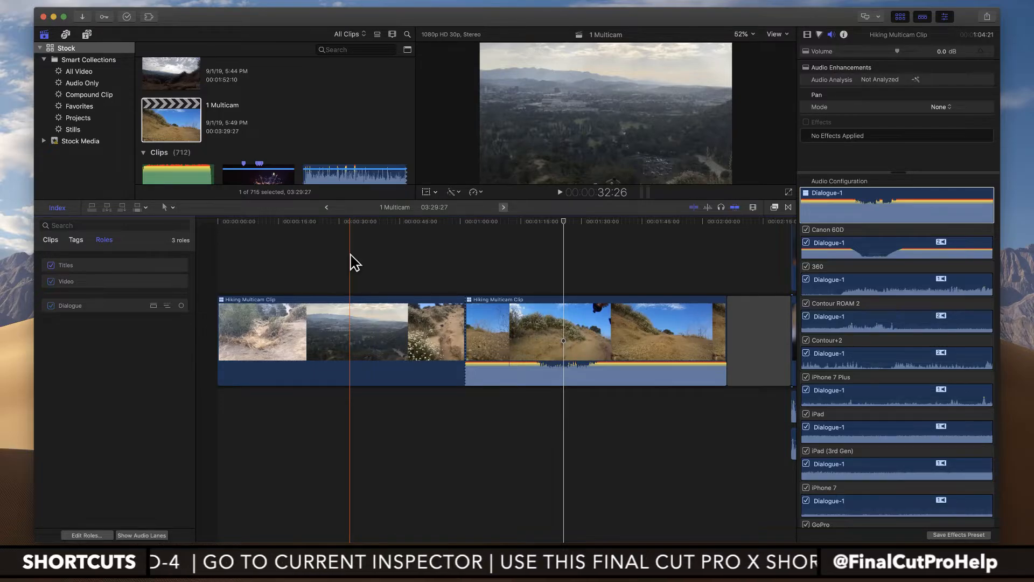
# Step: Zoom the timeline in on the Cake 1 clip at the project's end and show its effects in the inspector
pyautogui.hscroll(5, 485, 318)
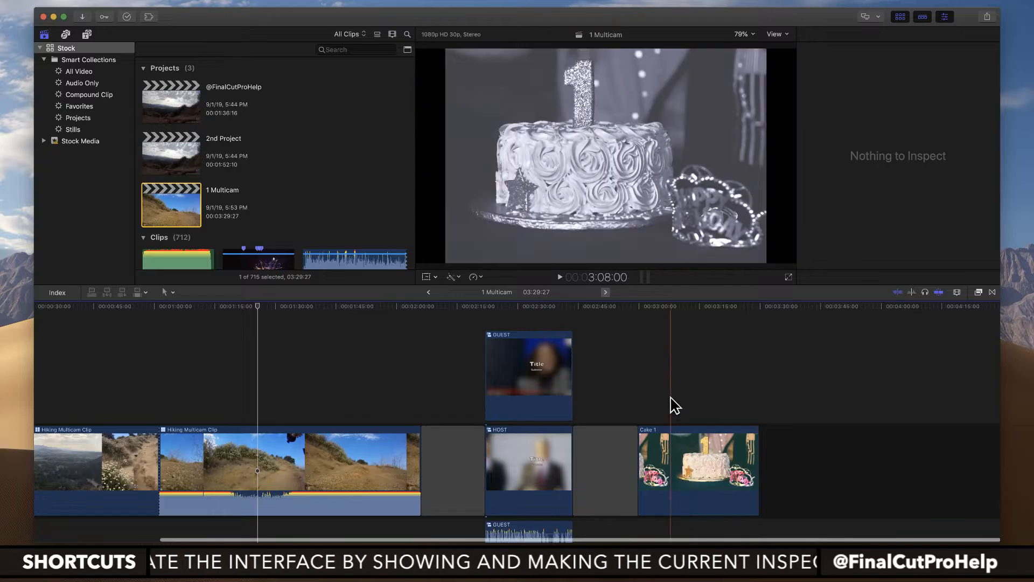
pyautogui.press('z')
pyautogui.moveTo(623, 379); pyautogui.dragTo(780, 530)
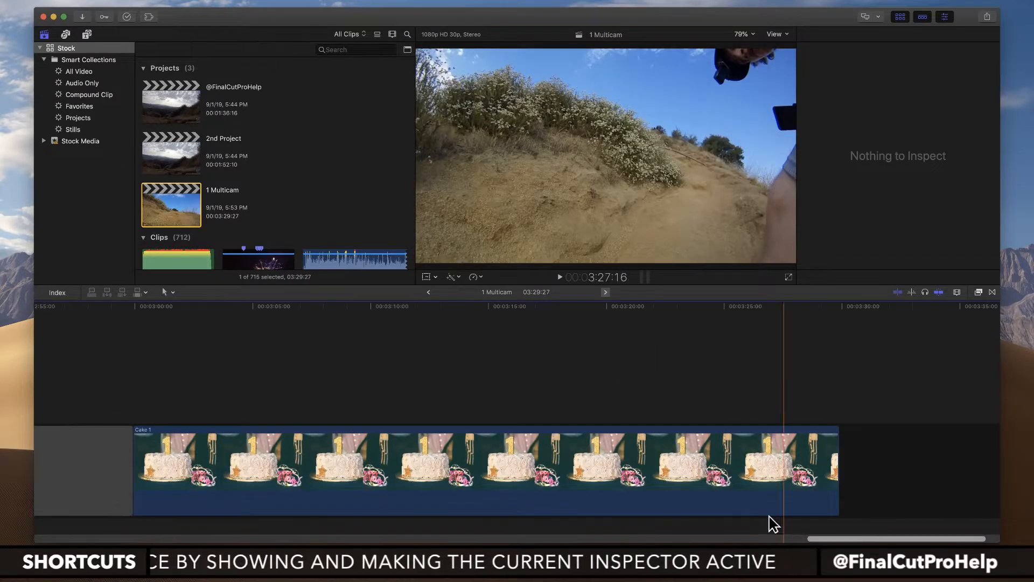
pyautogui.scroll(-2, 653, 420)
pyautogui.scroll(-1, 651, 415)
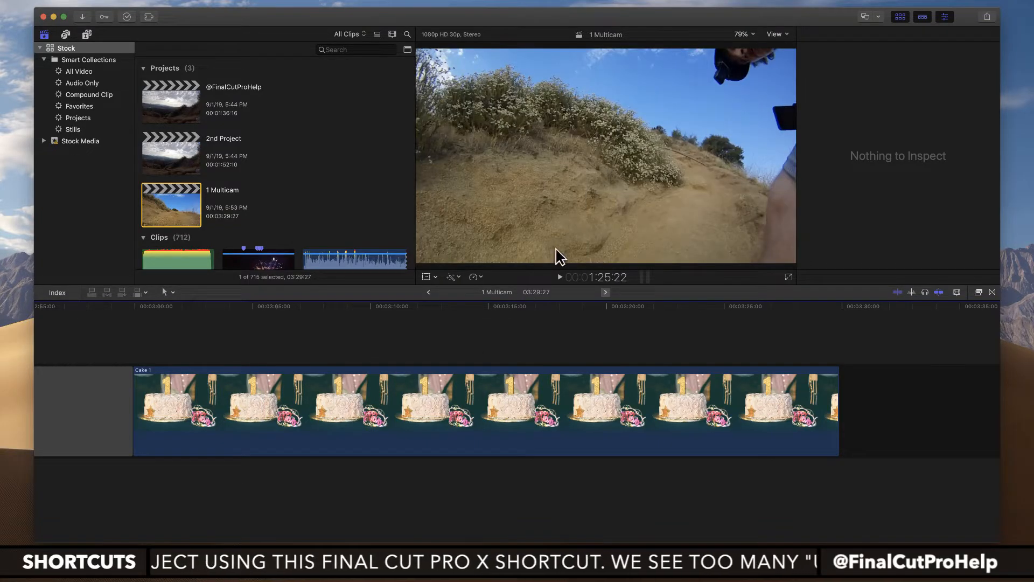
pyautogui.press('super+4')
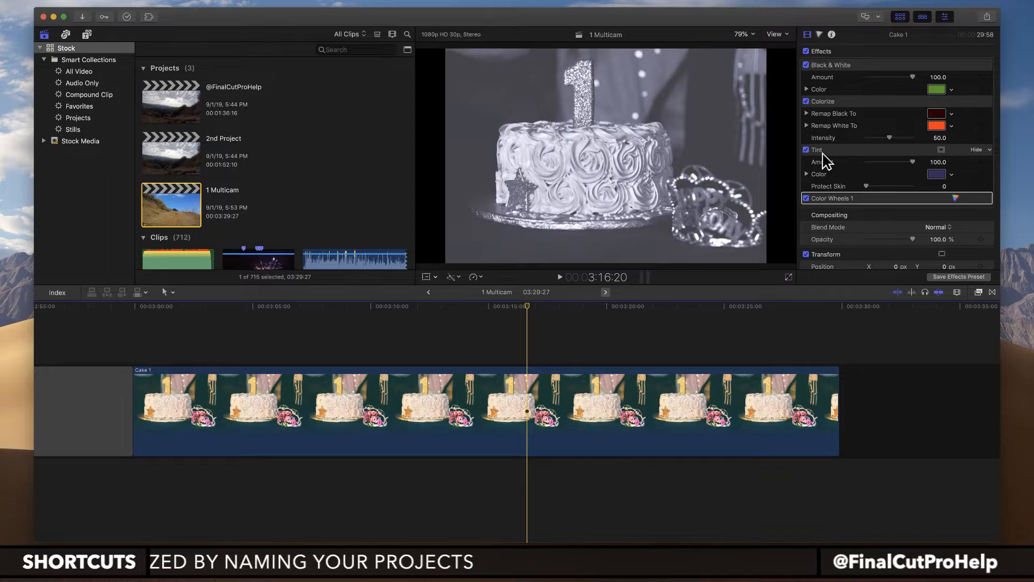
# Step: Show the Stills smart collection, search it for "cake" and look through the images for a replacement
pyautogui.click(65, 131)
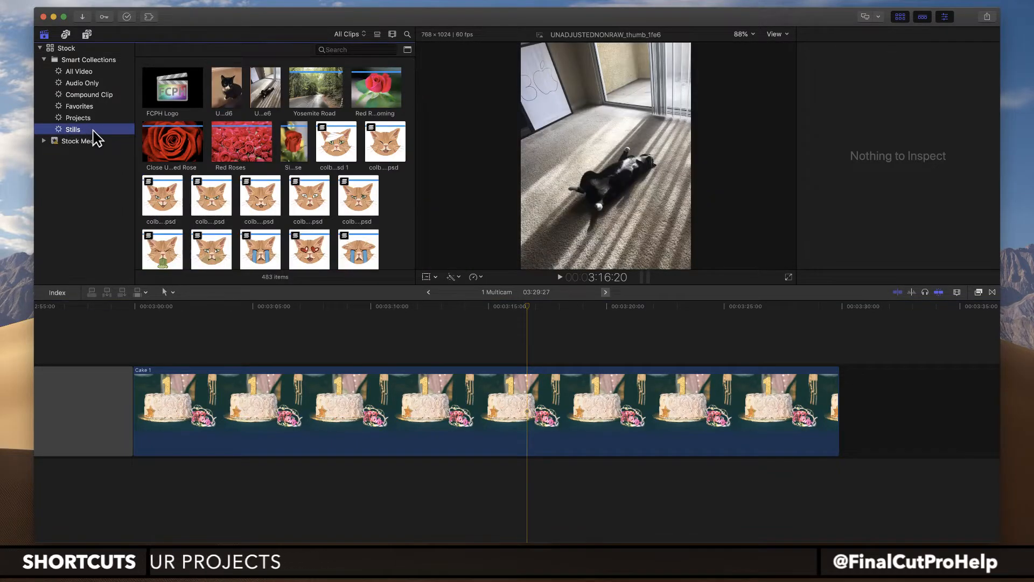
pyautogui.click(349, 49)
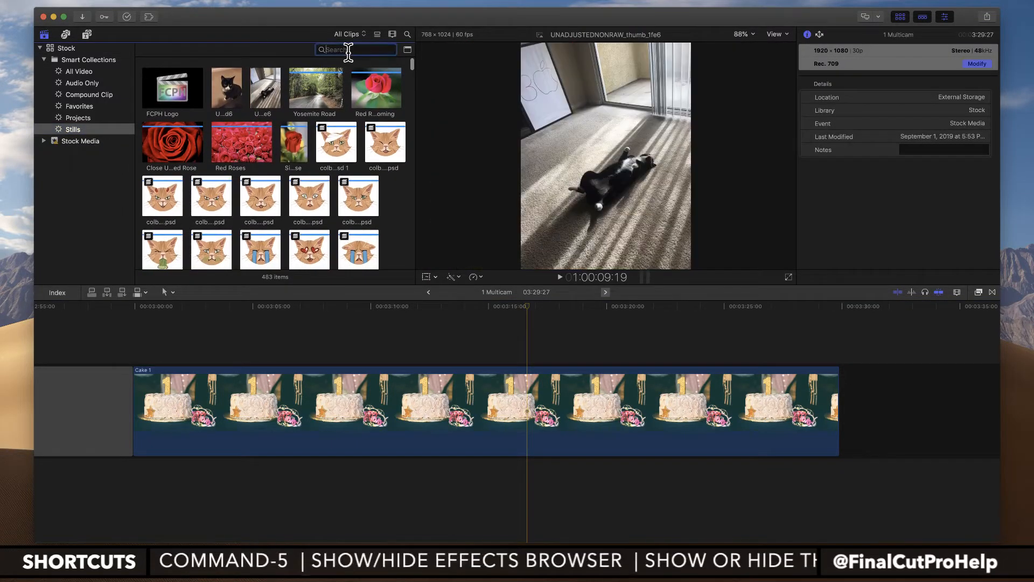
pyautogui.write('cake')
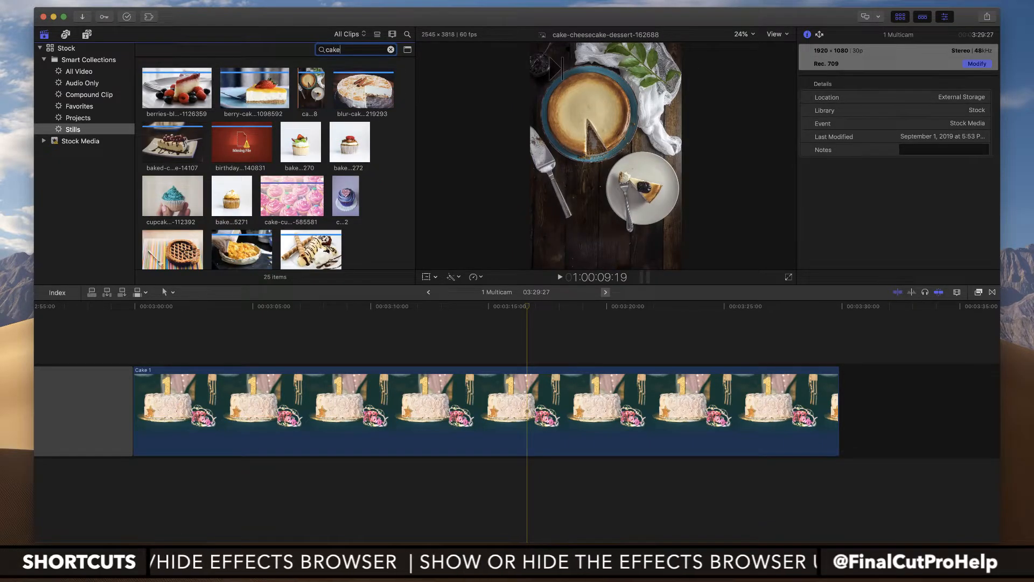
pyautogui.scroll(-5, 302, 176)
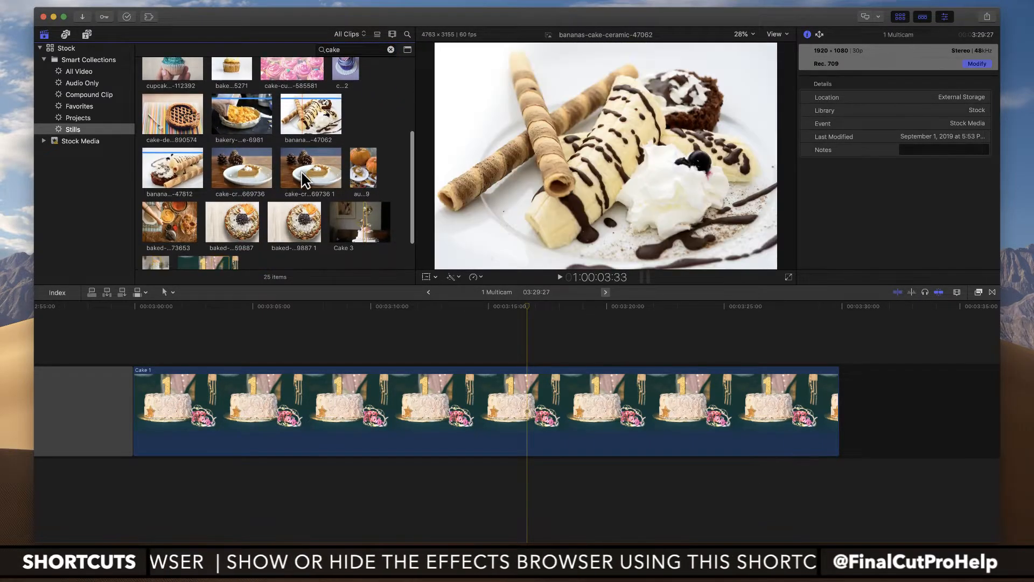
pyautogui.scroll(-2, 302, 172)
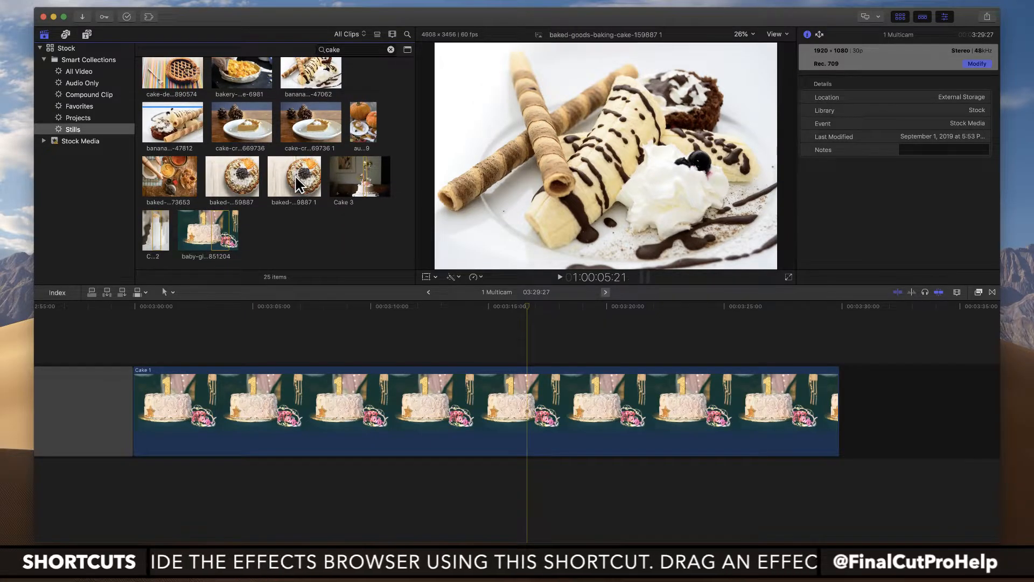
pyautogui.scroll(1, 295, 175)
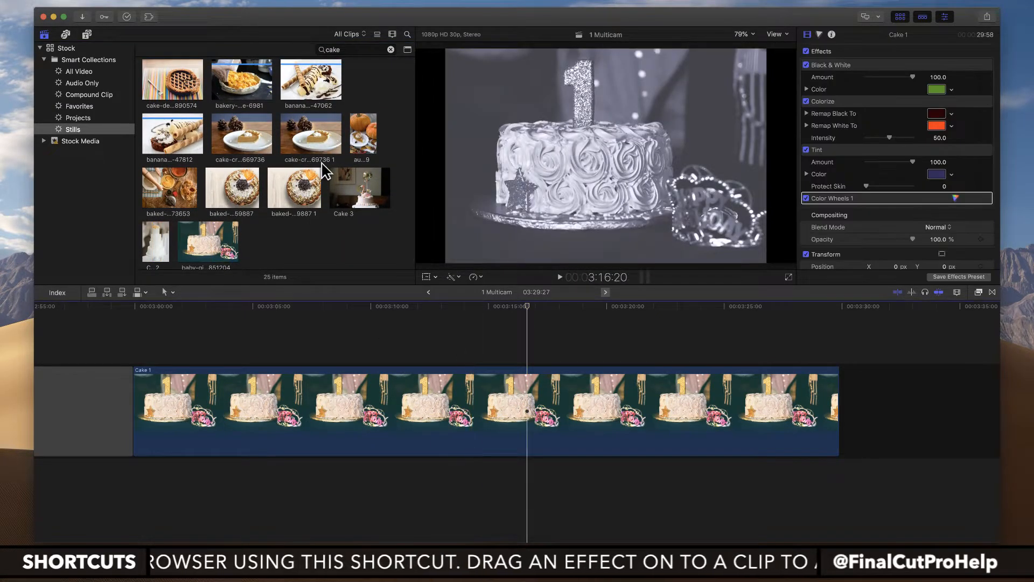
# Step: Select a range of about 5:21 on the Cake 3 still in the browser
pyautogui.click(351, 189)
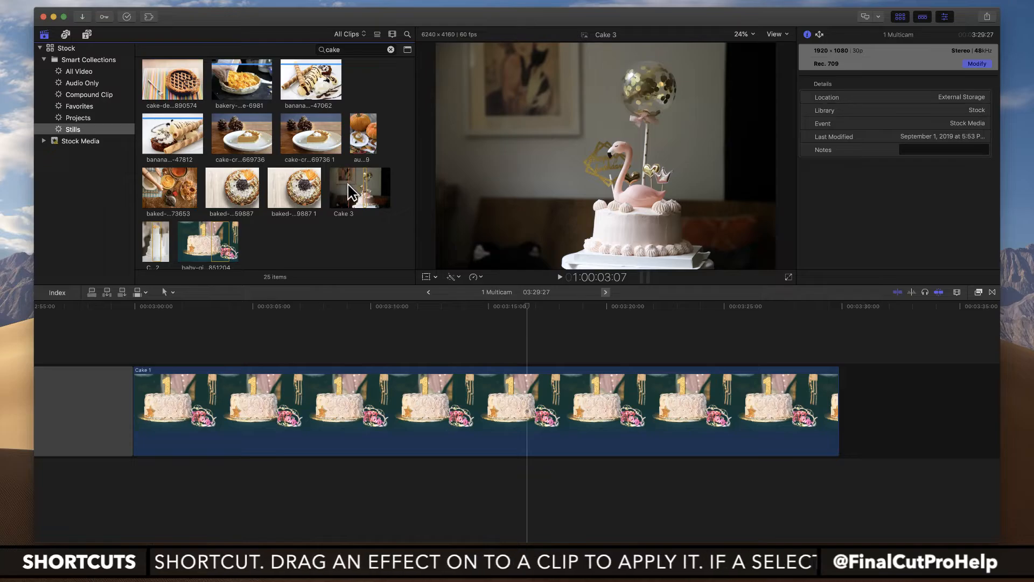
pyautogui.click(348, 184)
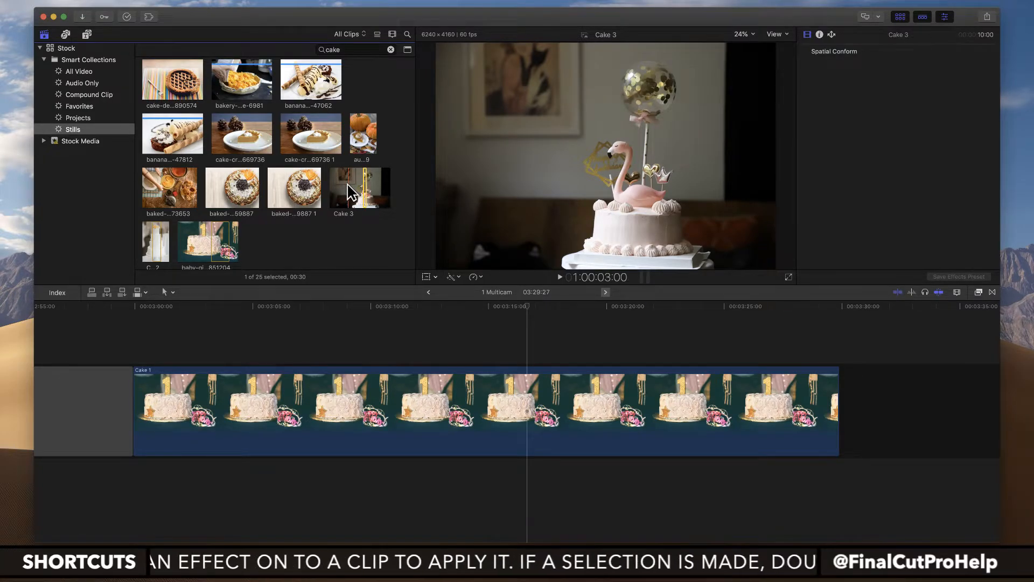
pyautogui.moveTo(348, 184); pyautogui.dragTo(382, 194)
pyautogui.click(375, 413)
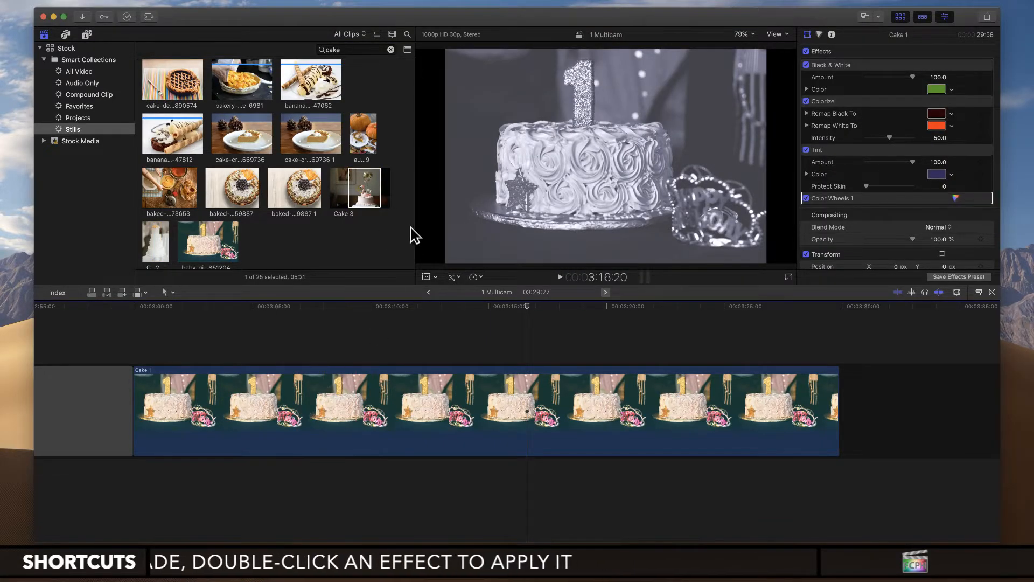
# Step: Try replacing the Cake 1 clip in the timeline with the selected Cake 3 range, and undo the replacement
pyautogui.moveTo(361, 181)
pyautogui.mouseDown()
pyautogui.moveTo(401, 238)
pyautogui.moveTo(423, 400)
pyautogui.mouseUp()
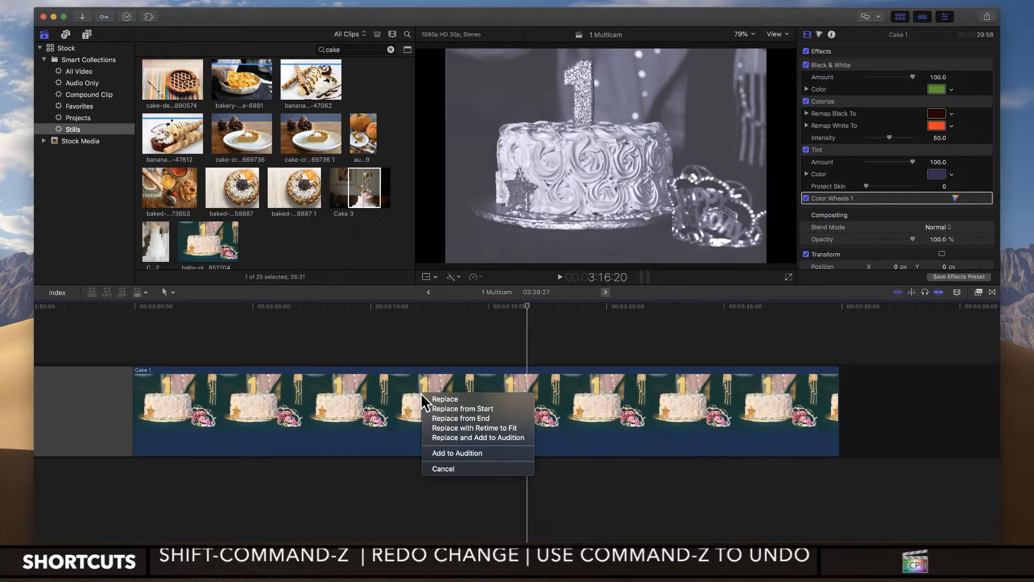
pyautogui.click(460, 408)
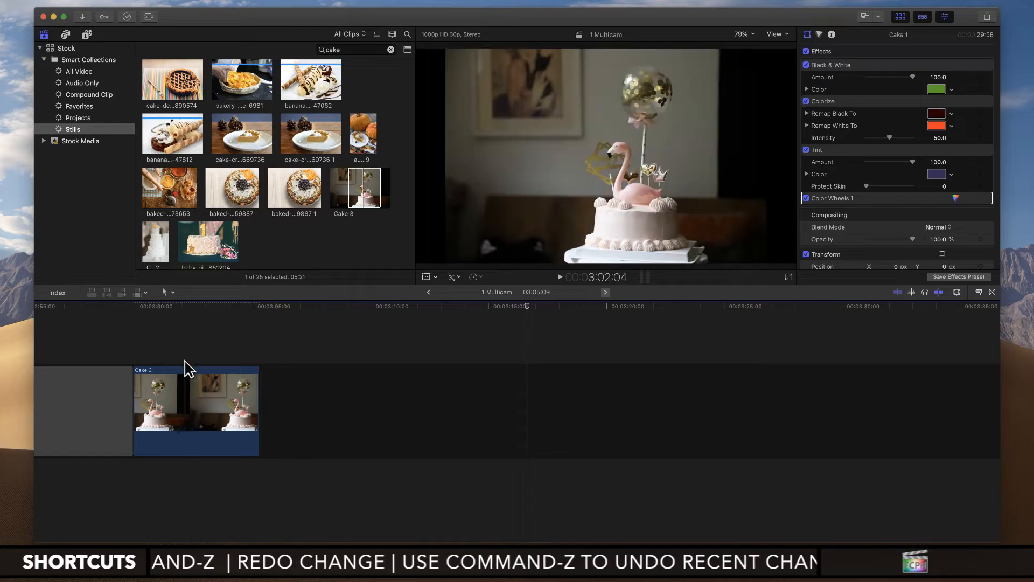
pyautogui.click(206, 317)
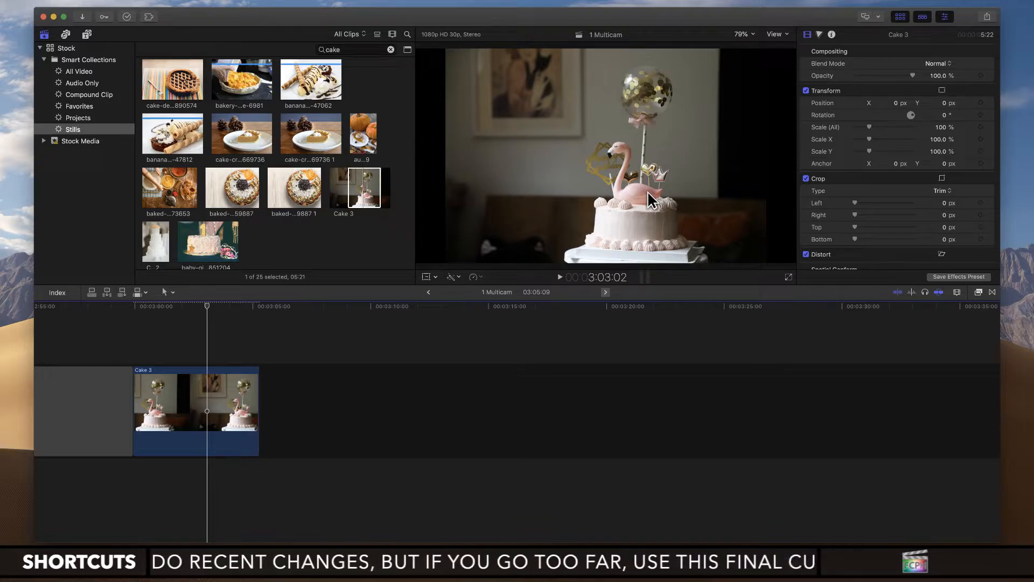
pyautogui.press('super+z')
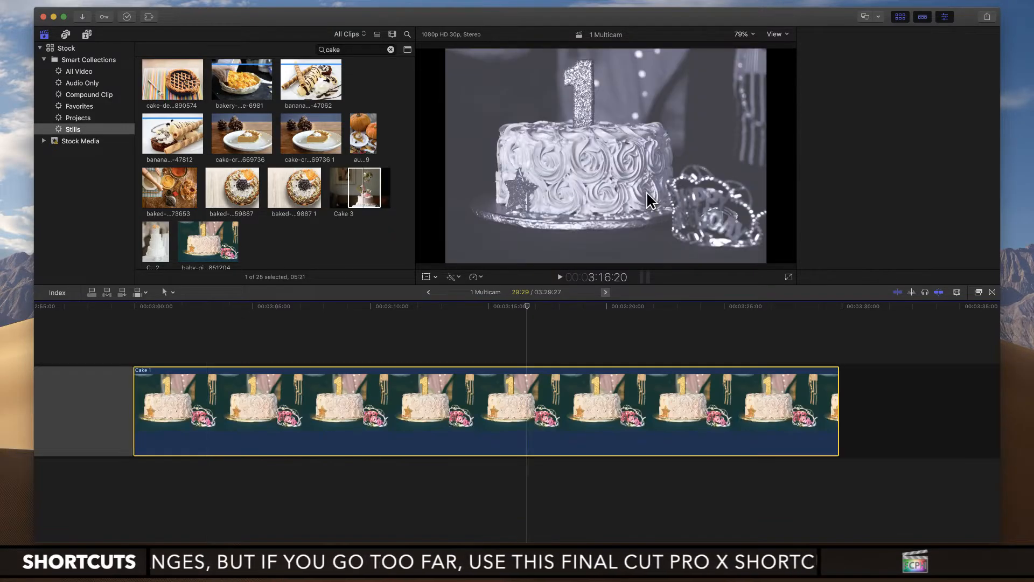
# Step: Replace the Cake 1 clip with the selected Cake 3 range using Replace with Retime to Fit
pyautogui.click(477, 308)
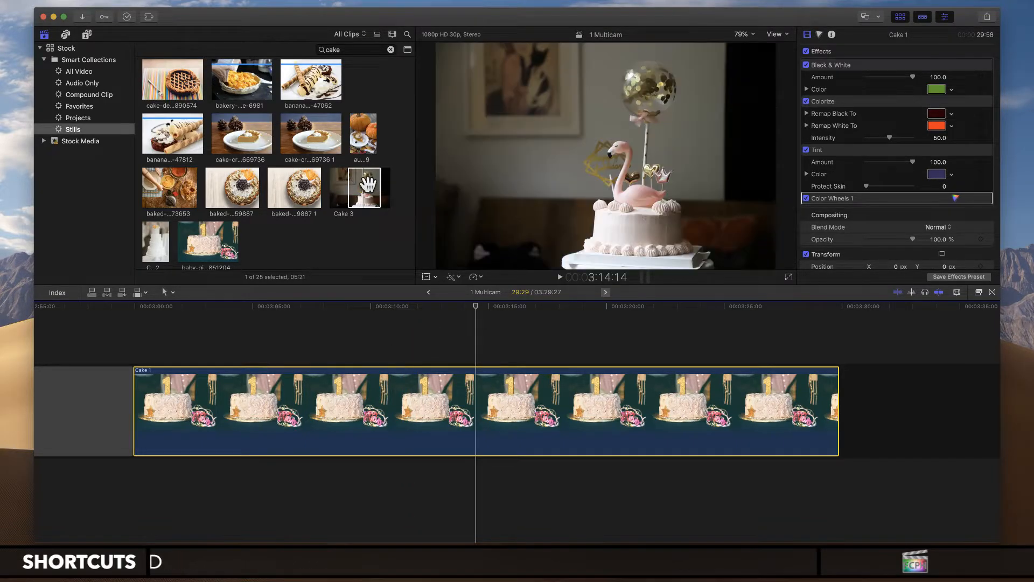
pyautogui.moveTo(372, 186); pyautogui.dragTo(399, 427)
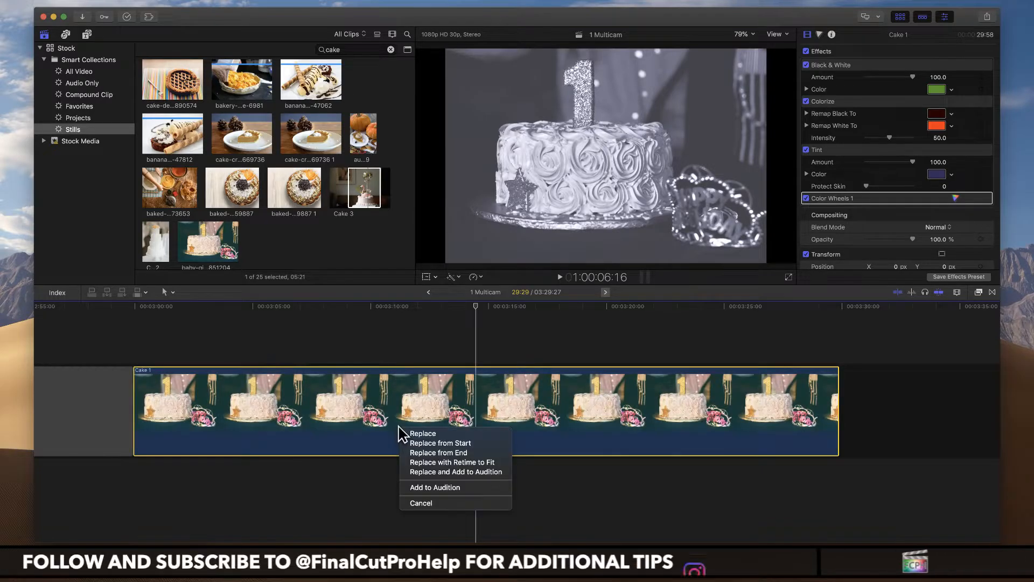
pyautogui.click(489, 462)
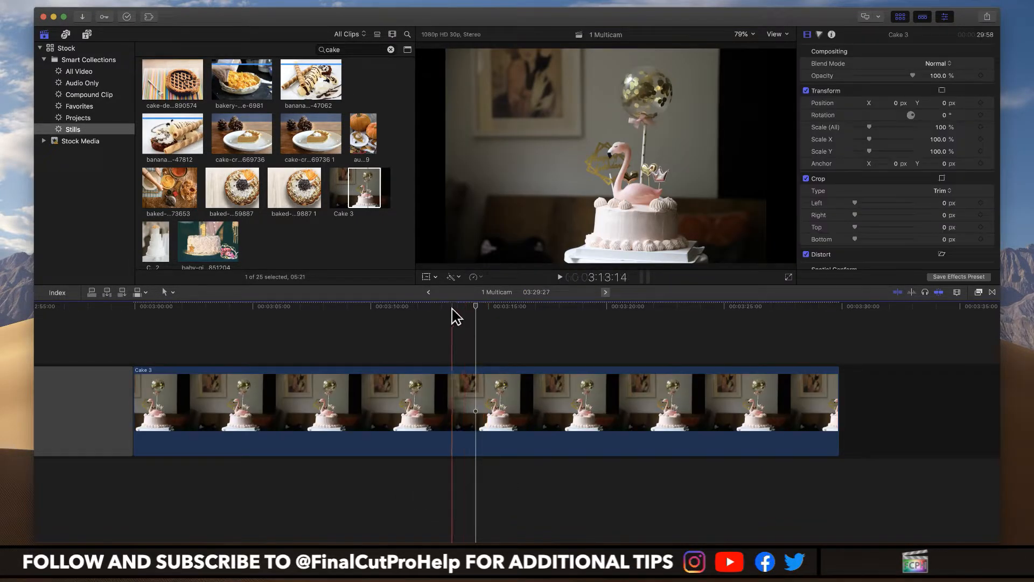
pyautogui.click(453, 310)
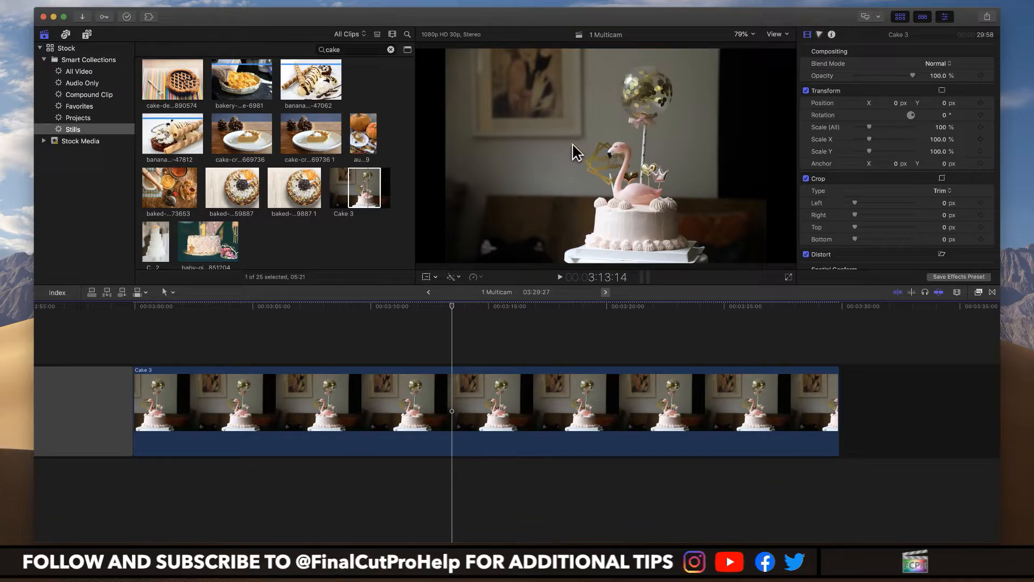
# Step: Paste the Black & White, Colorize, Tint and Color Wheels 1 effects copied from Cake 1 onto the Cake 3 clip
pyautogui.click(373, 424)
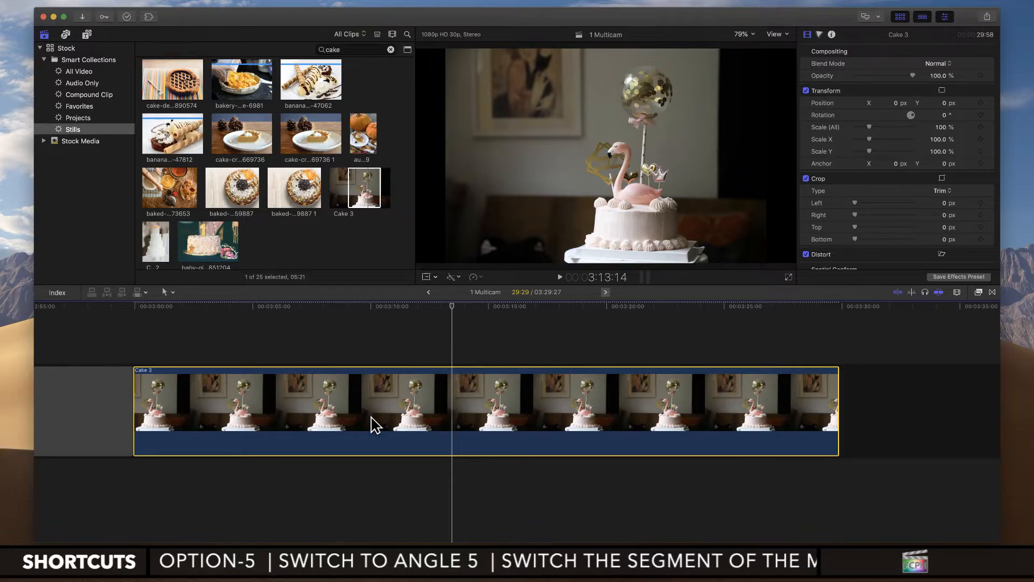
pyautogui.press('super+shift+v')
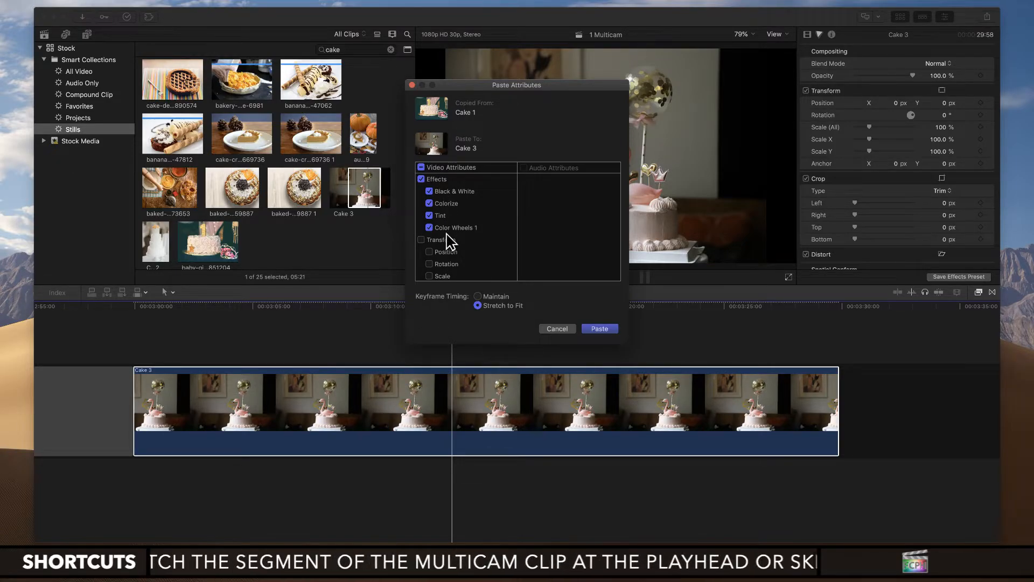
pyautogui.scroll(-3, 449, 248)
pyautogui.scroll(3, 448, 250)
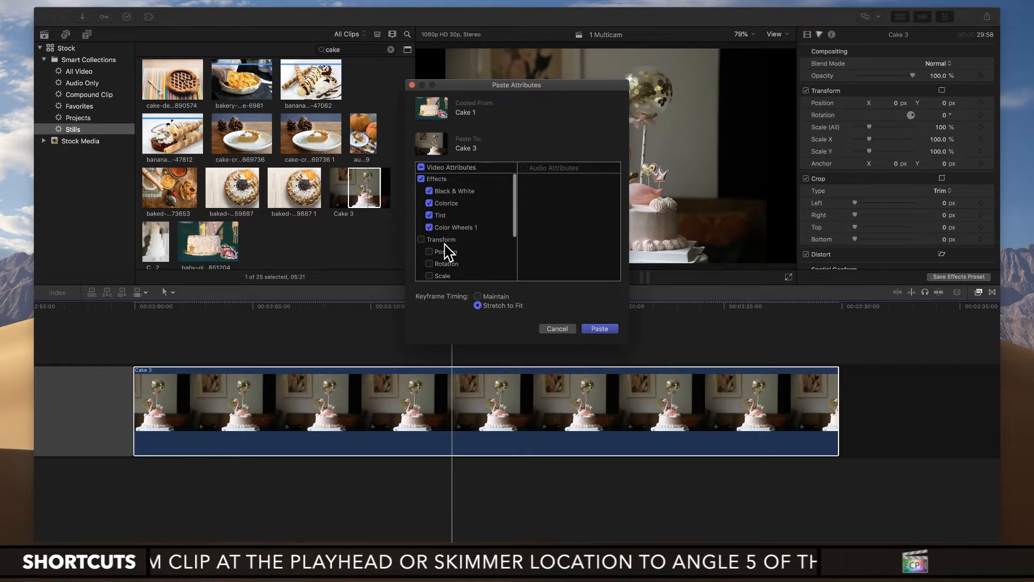
pyautogui.click(600, 329)
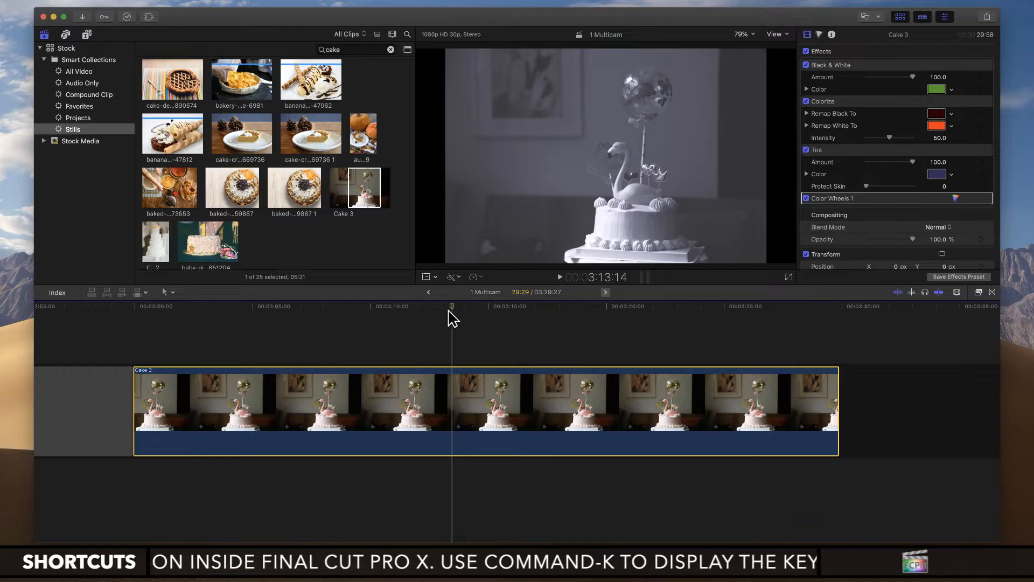
pyautogui.click(452, 317)
# Step: Fit the whole project in the timeline and set up a Master File export with the Video and Audio format
pyautogui.hotkey('shift', 'z')
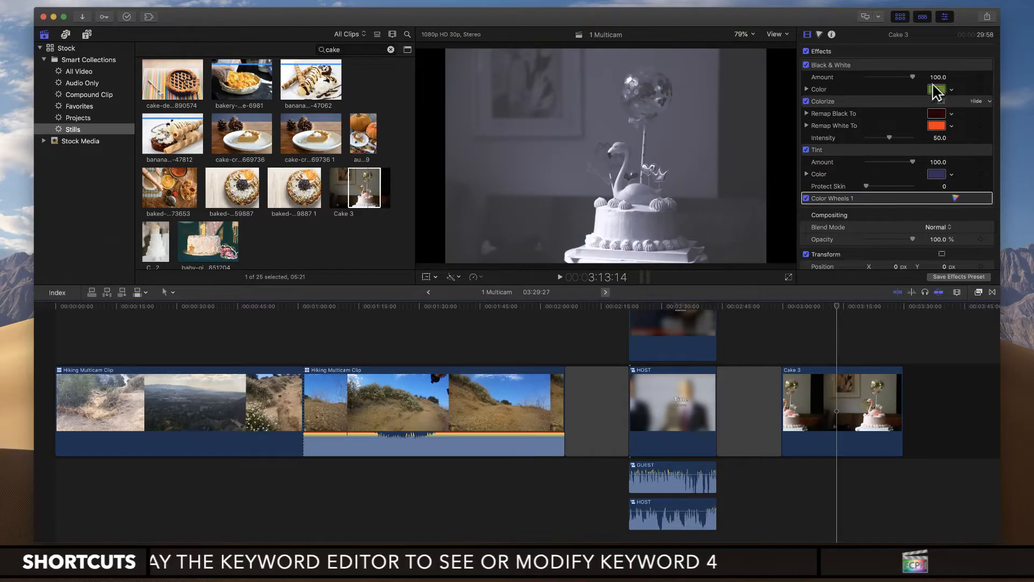
pyautogui.click(991, 17)
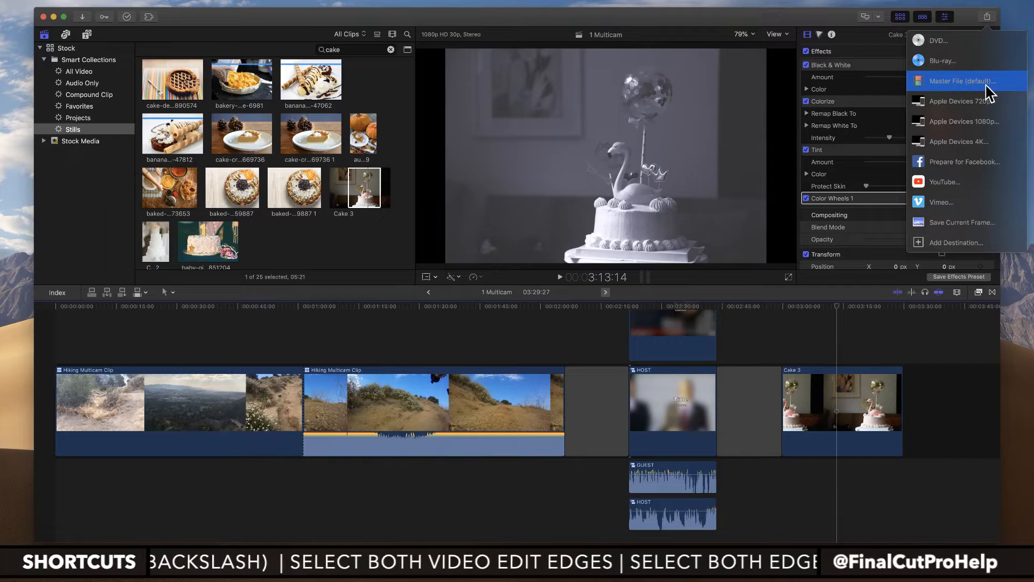
pyautogui.click(957, 84)
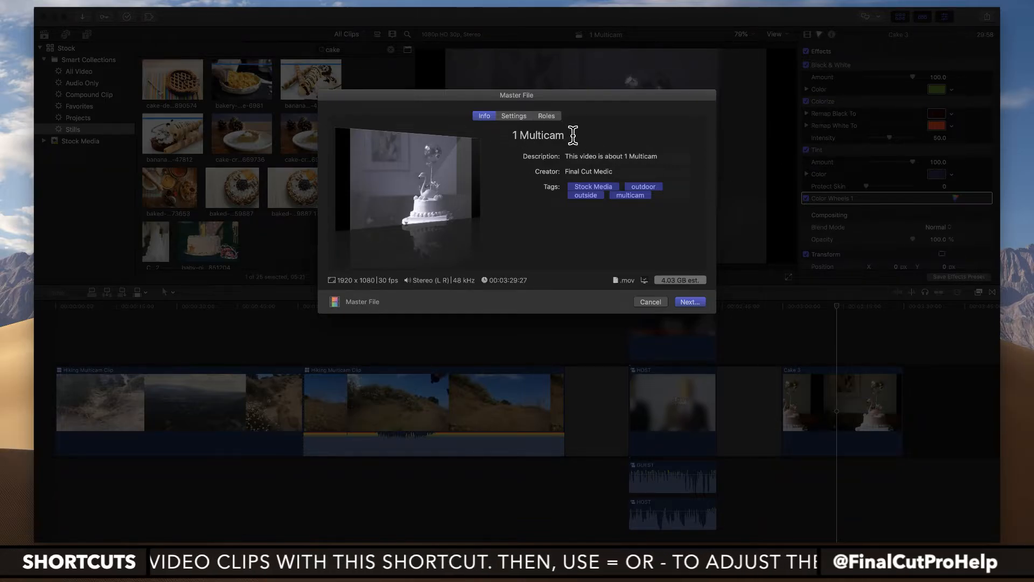
pyautogui.click(517, 118)
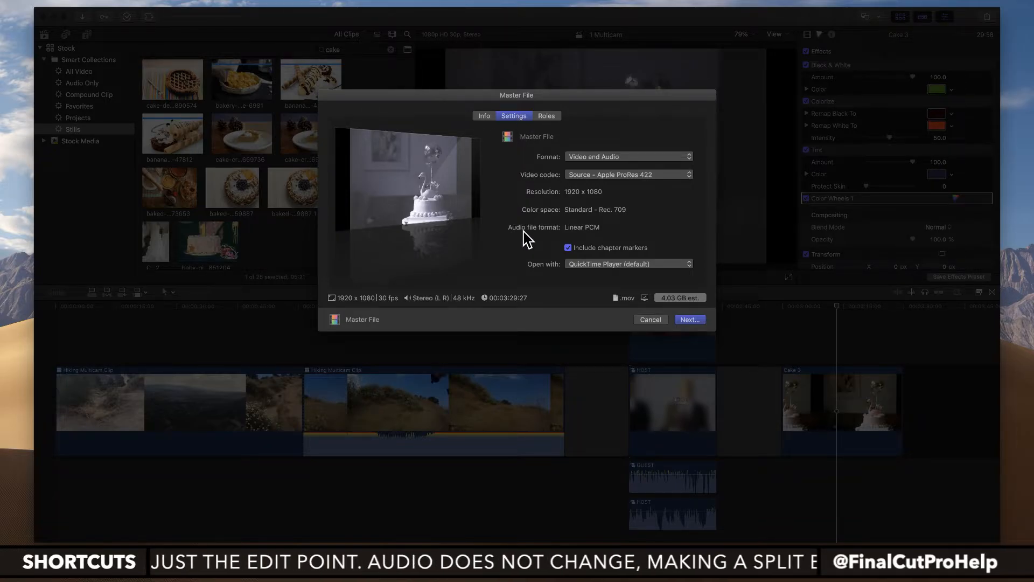
pyautogui.click(626, 158)
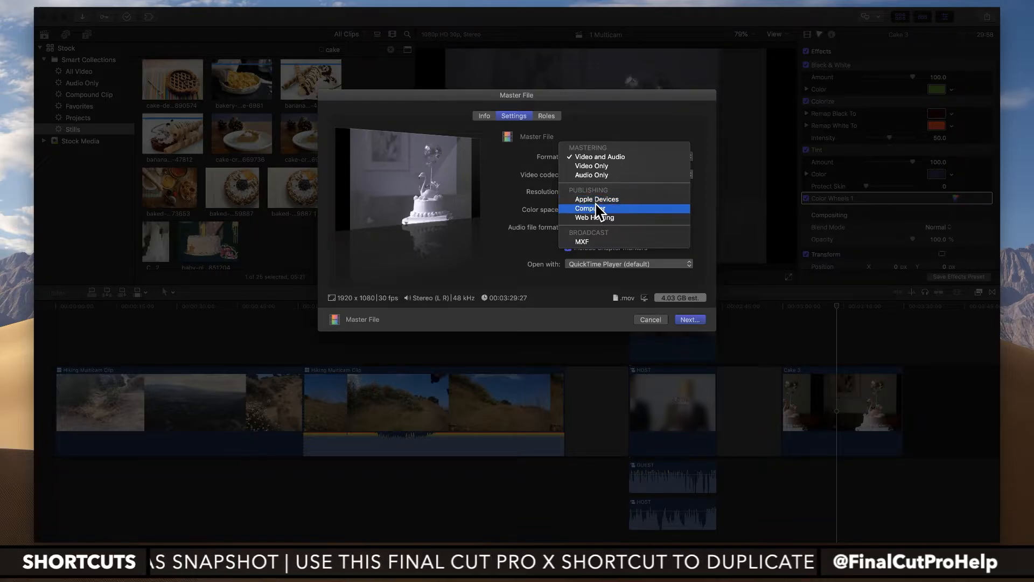
pyautogui.click(592, 158)
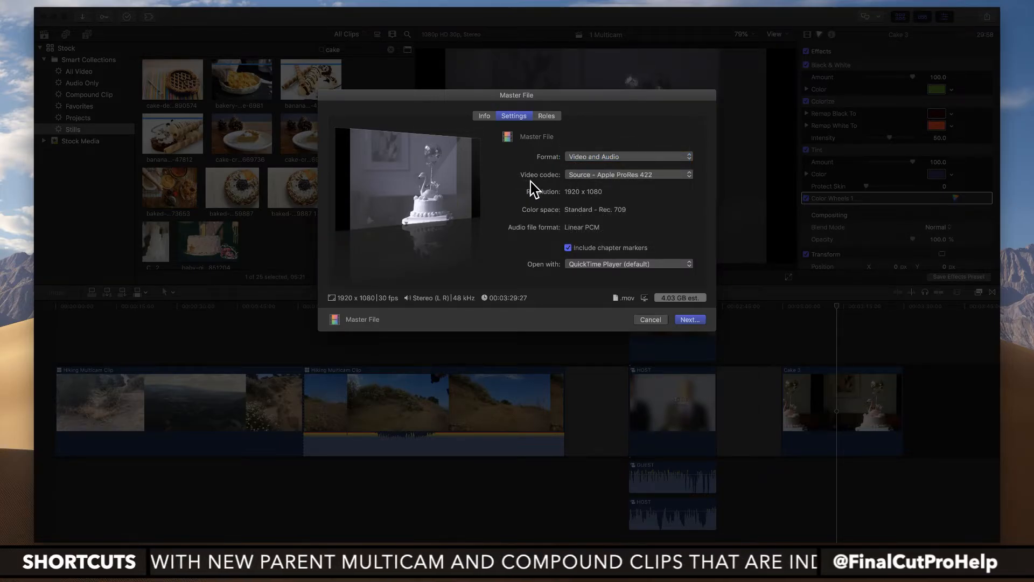
# Step: Look through the Master File export's video codec choices and its list of compatible devices
pyautogui.click(576, 176)
pyautogui.click(563, 175)
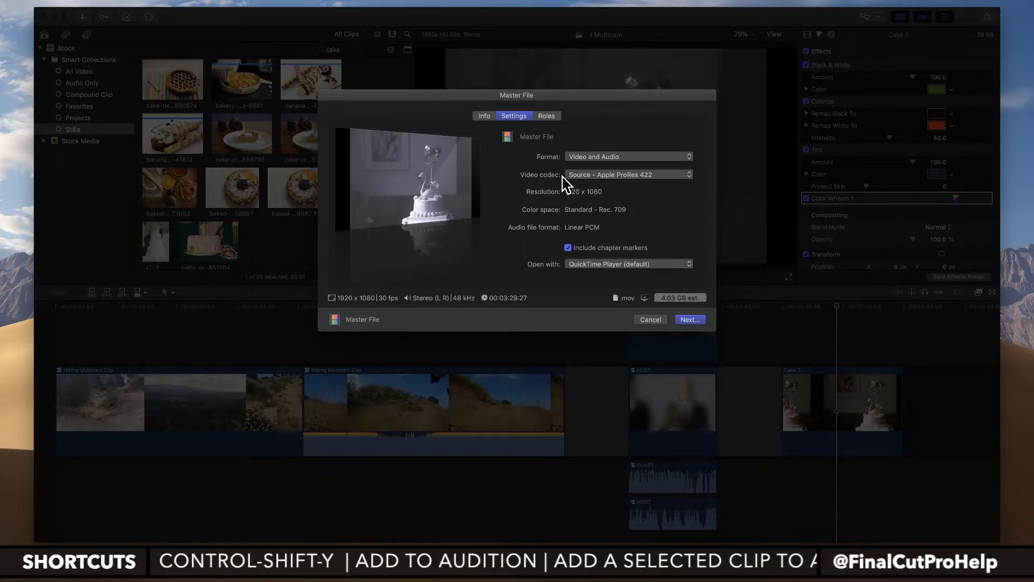
pyautogui.click(594, 175)
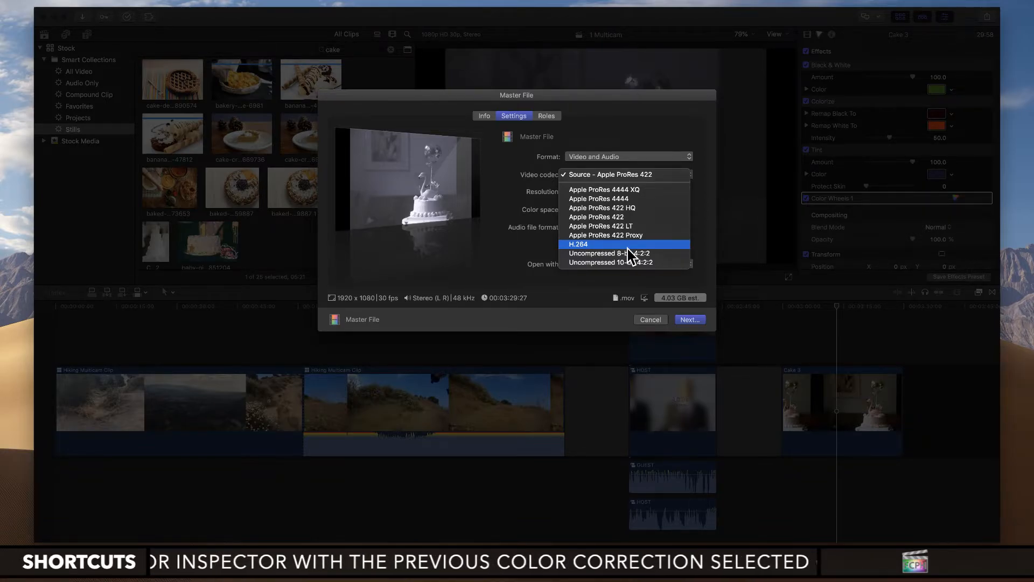
pyautogui.click(527, 180)
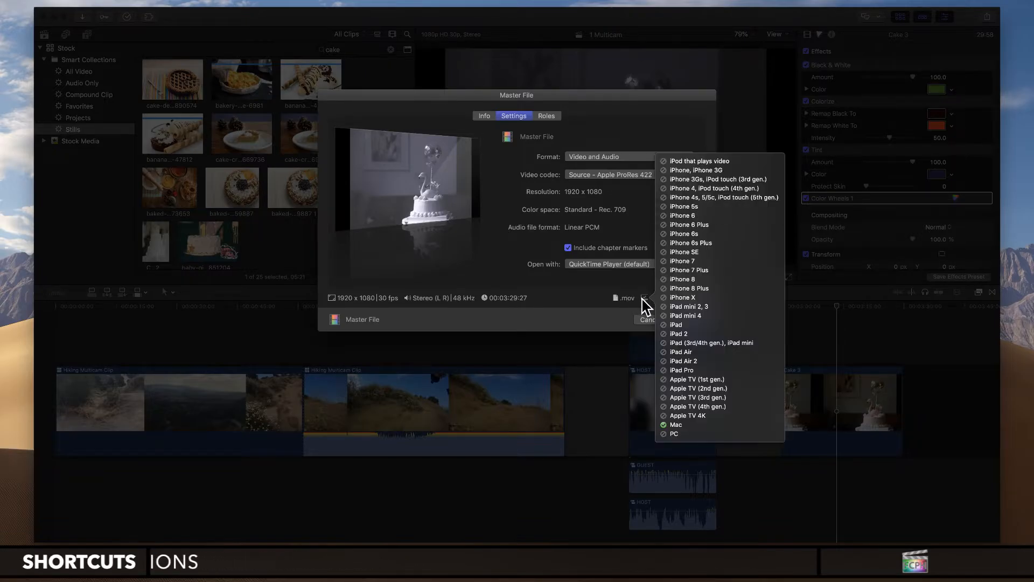
pyautogui.moveTo(644, 300)
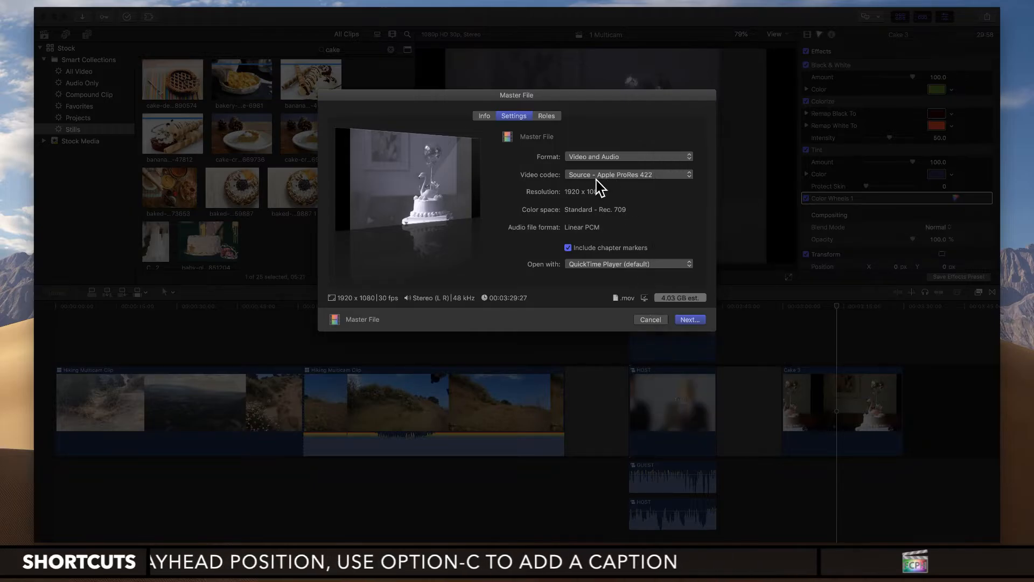
# Step: Compare H.264 with Uncompressed 10-bit 4:2:2 for the Master File export and set the video codec to H.264
pyautogui.click(642, 179)
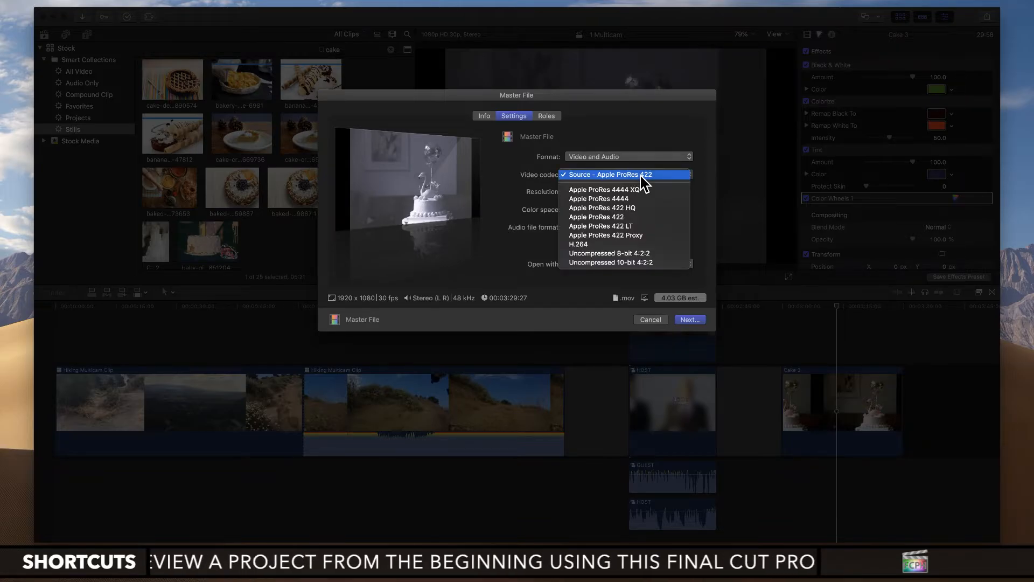
pyautogui.click(607, 245)
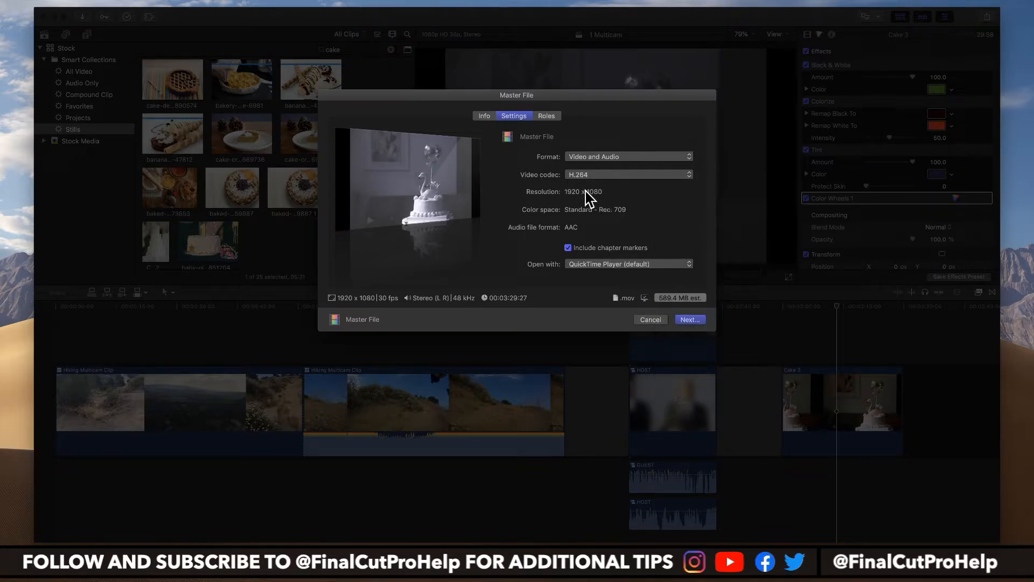
pyautogui.click(604, 178)
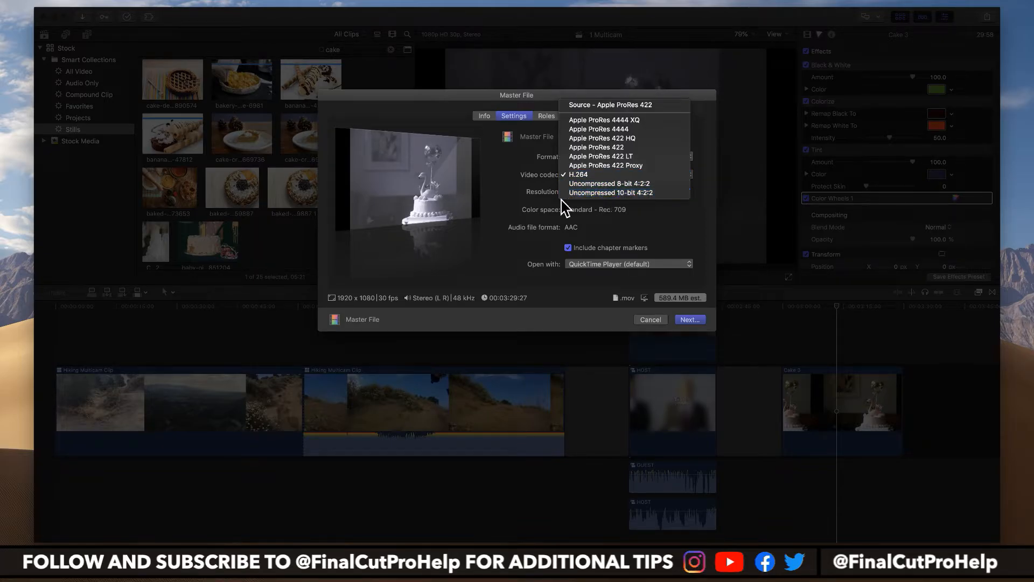
pyautogui.click(670, 192)
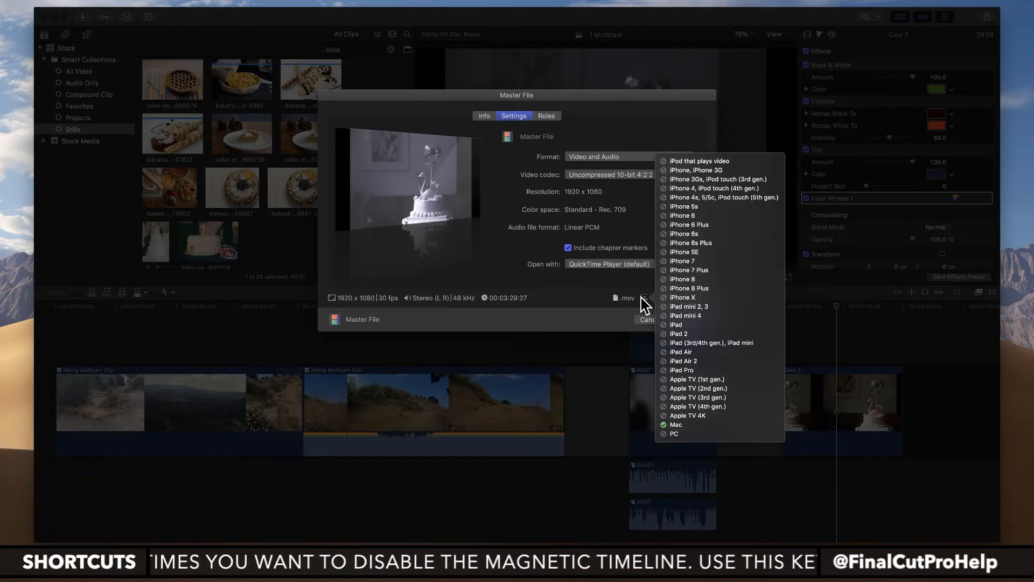
pyautogui.click(603, 176)
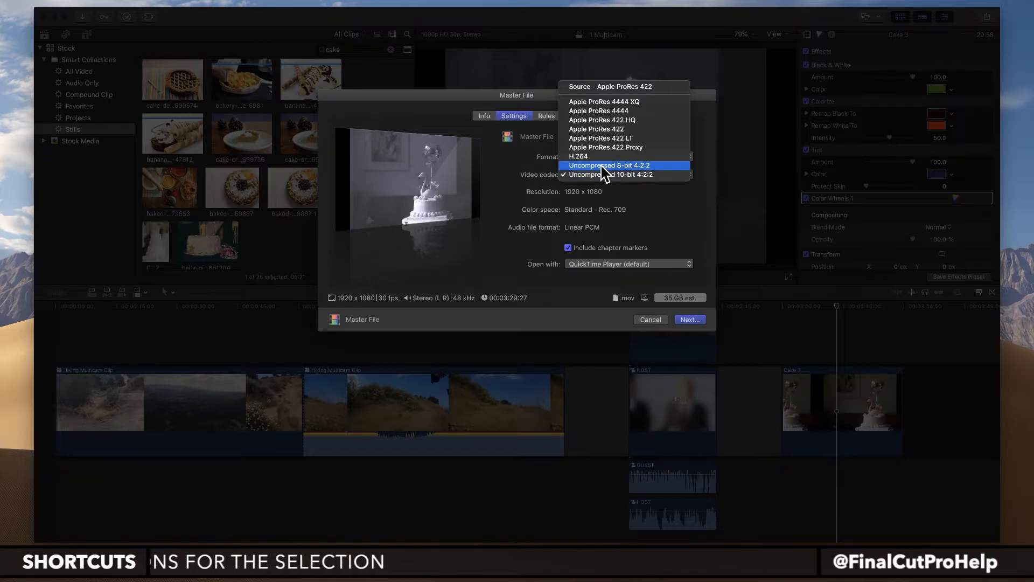
pyautogui.click(602, 162)
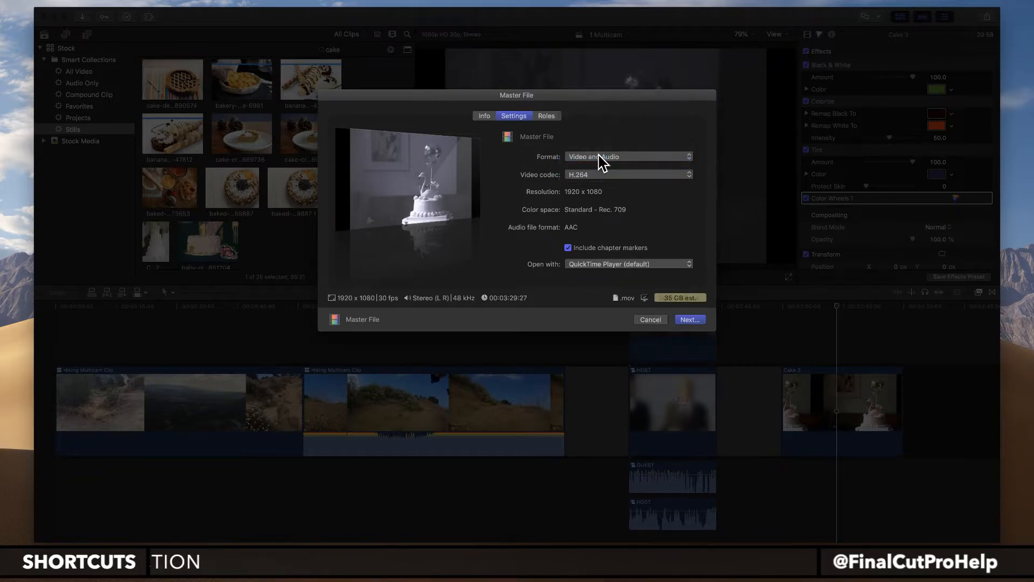
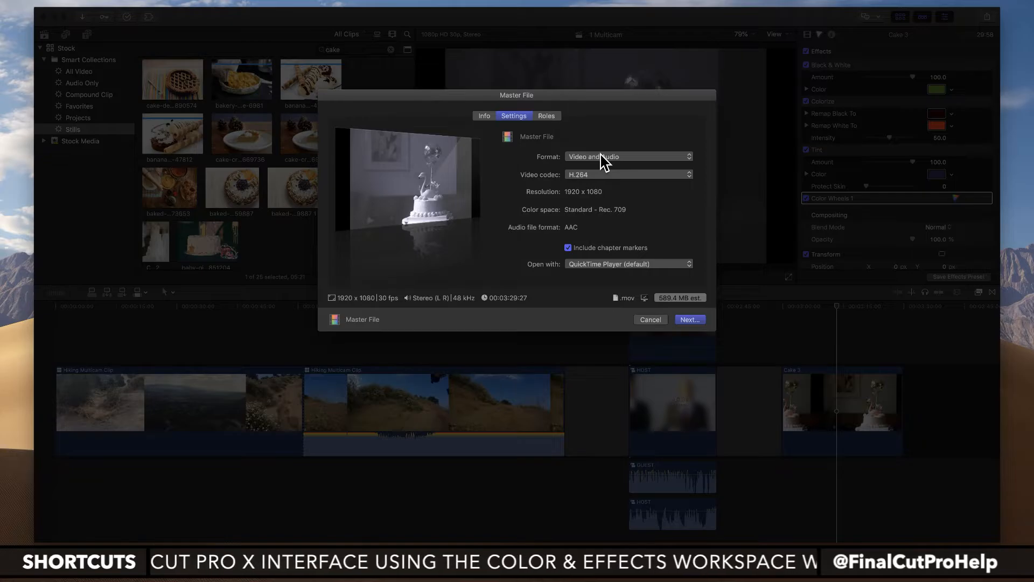
# Step: Cancel the Master File export and start adding a Compressor Settings share destination, showing the built-in setting groups
pyautogui.click(652, 321)
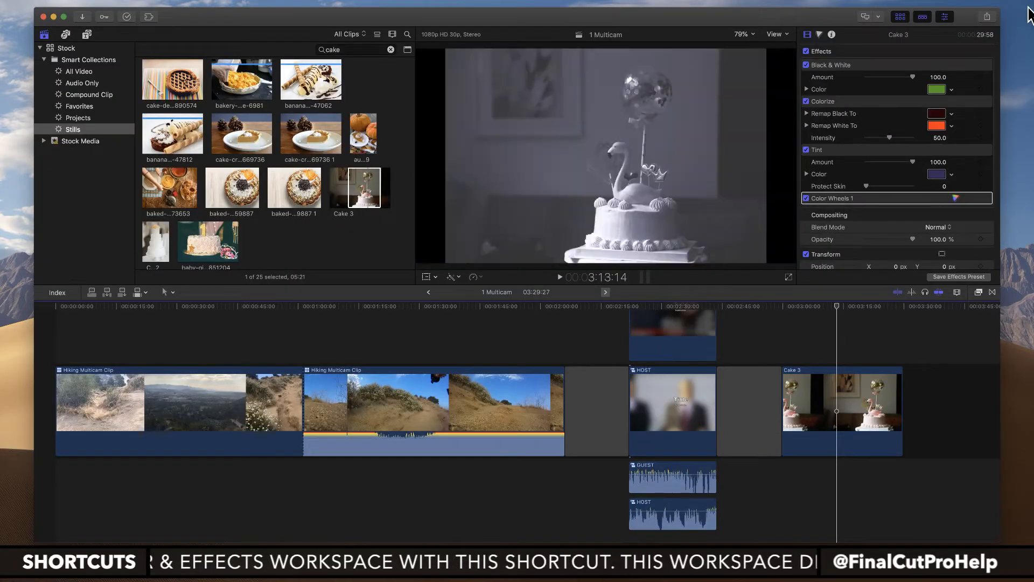
pyautogui.click(986, 17)
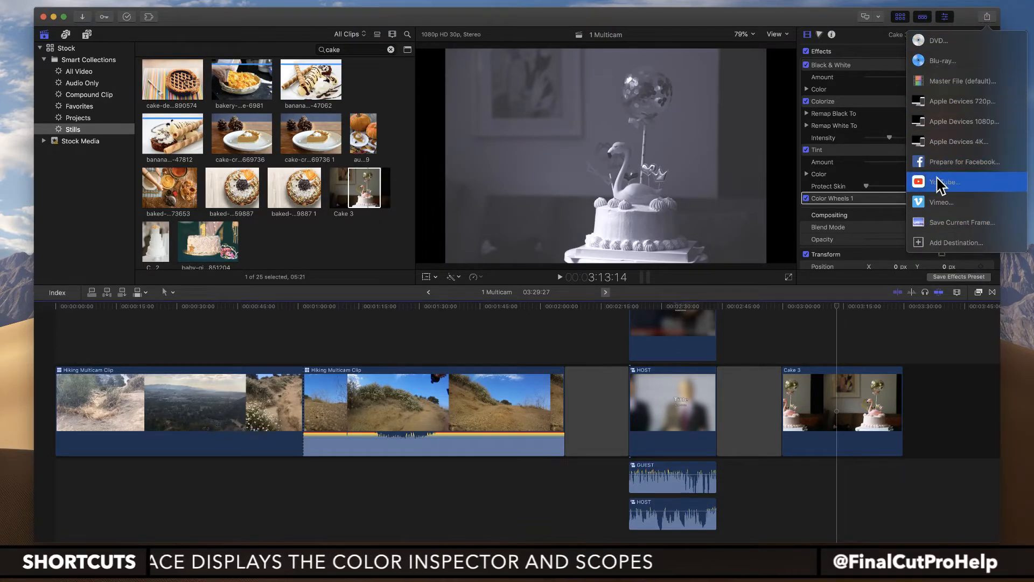
pyautogui.click(944, 248)
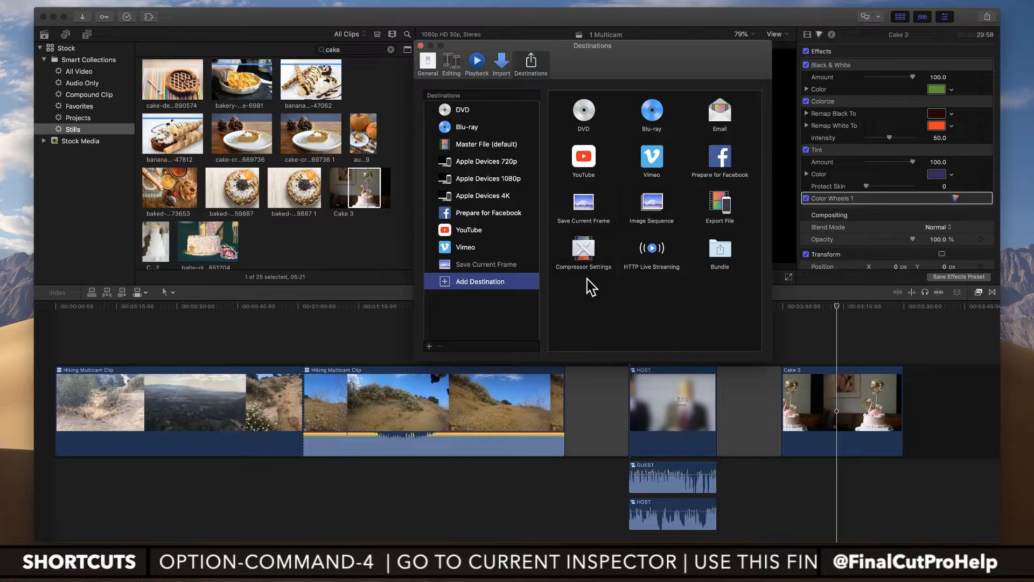
pyautogui.moveTo(591, 251); pyautogui.dragTo(469, 285)
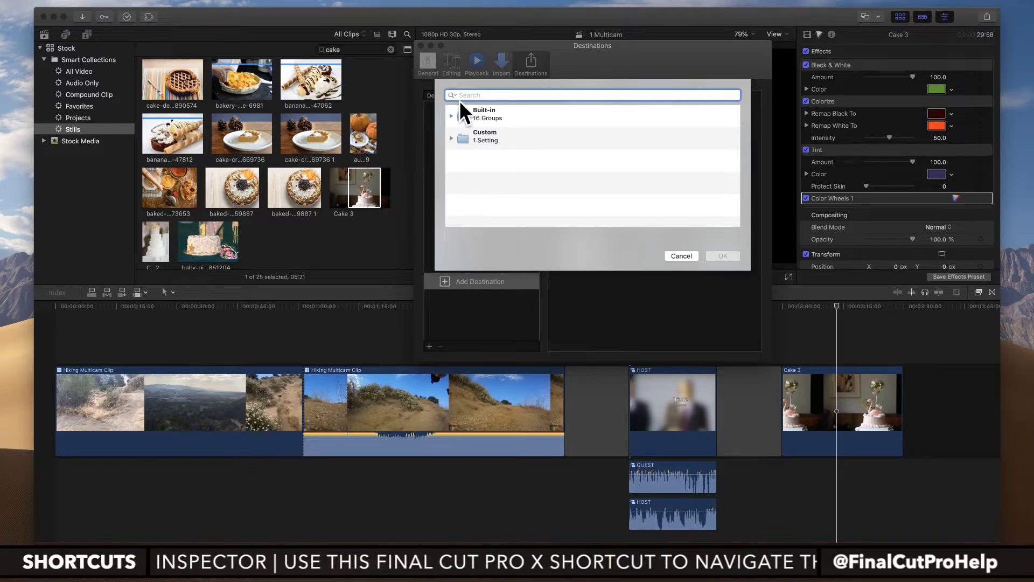
pyautogui.click(451, 116)
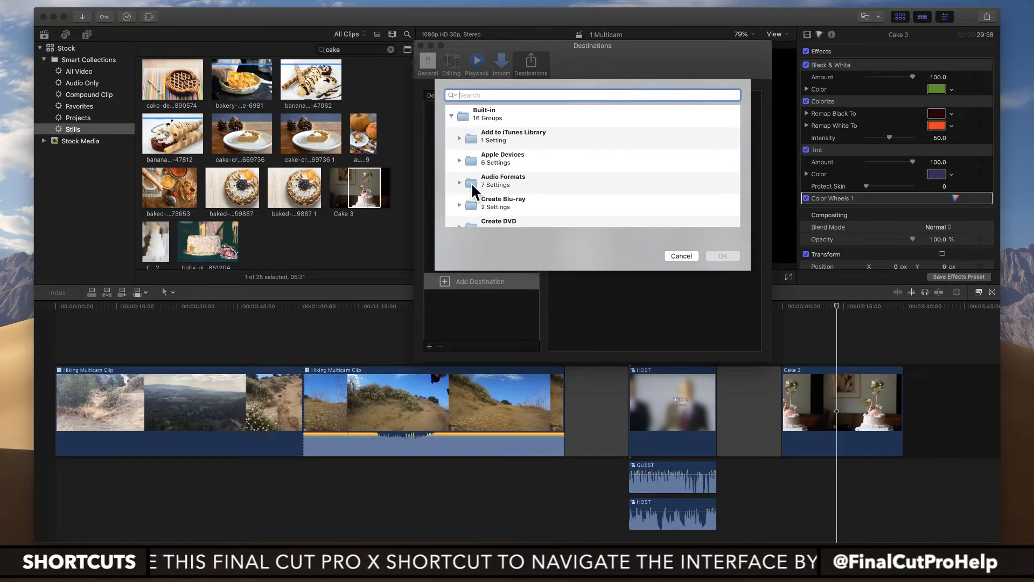
# Step: Look through the built-in Compressor setting groups, search them for "face" and clear the search
pyautogui.scroll(-6, 471, 182)
pyautogui.scroll(-3, 471, 182)
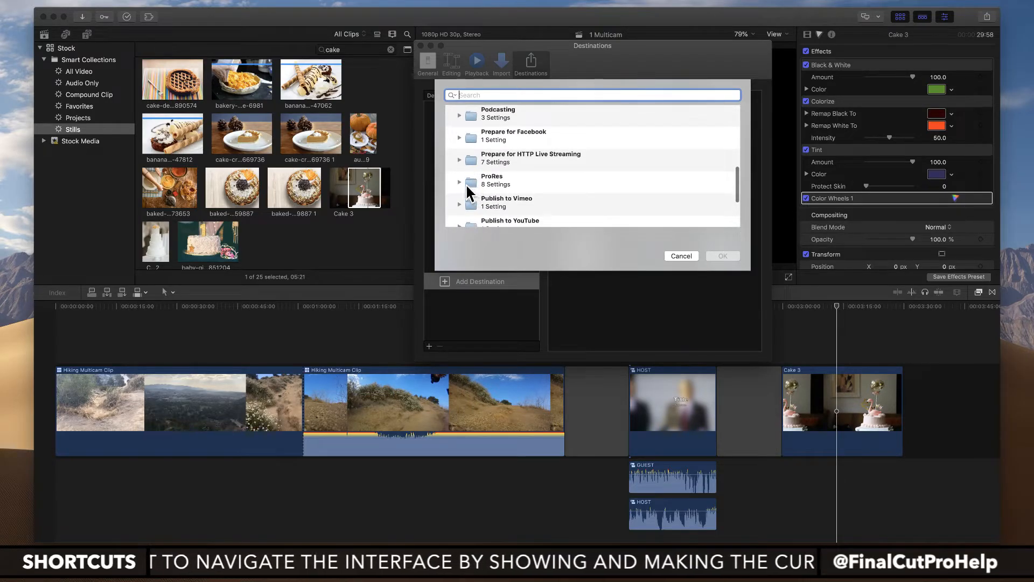
pyautogui.scroll(-3, 468, 184)
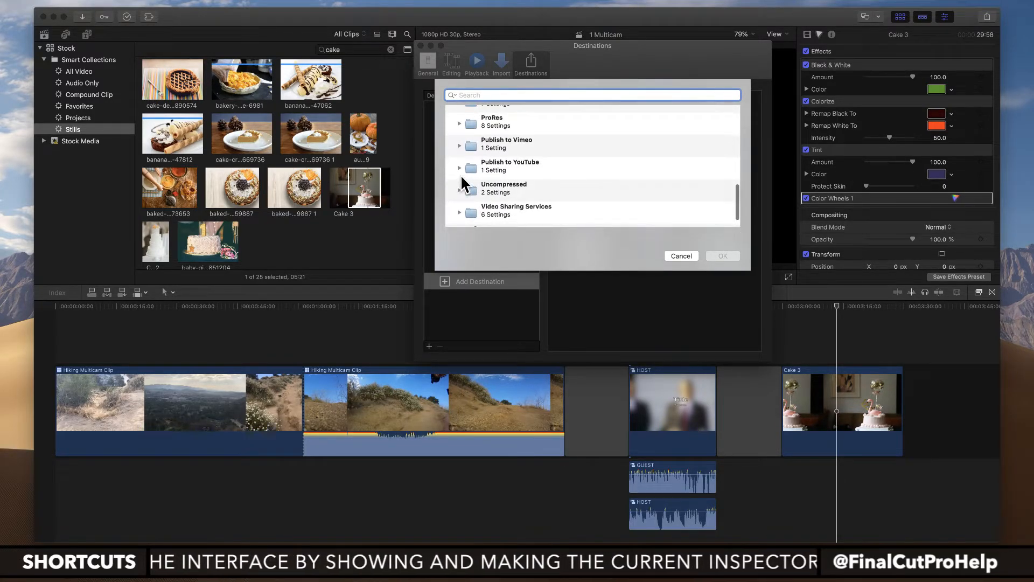
pyautogui.scroll(-2, 461, 174)
pyautogui.write('f')
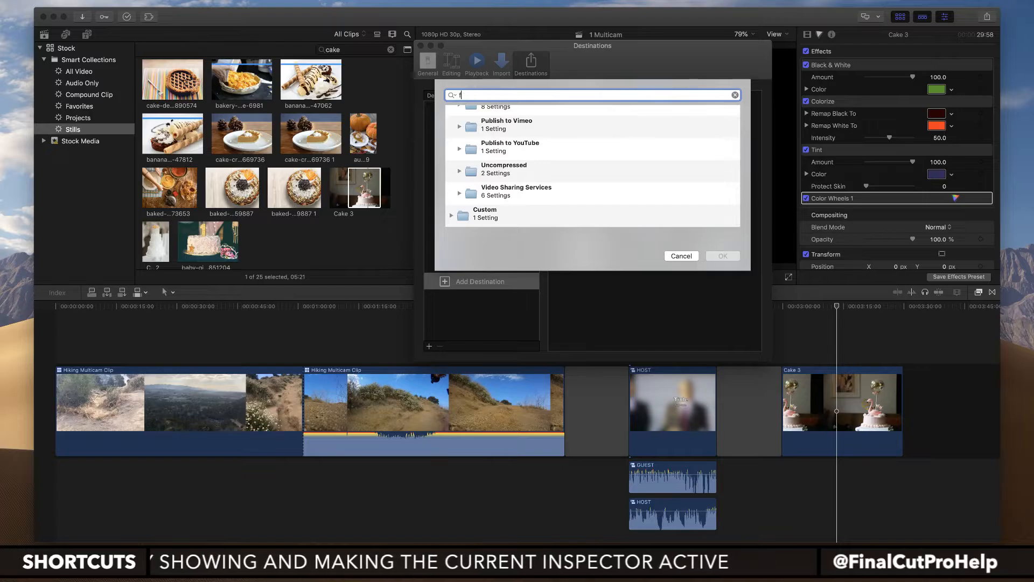
pyautogui.write('ace')
pyautogui.press('super+a')
pyautogui.press('BackSpace')
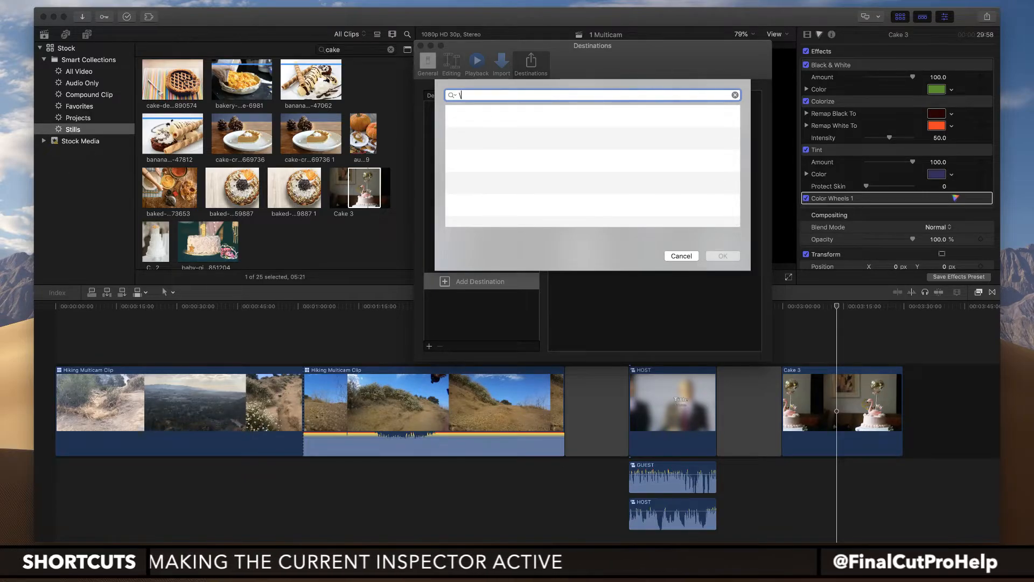
pyautogui.press('BackSpace')
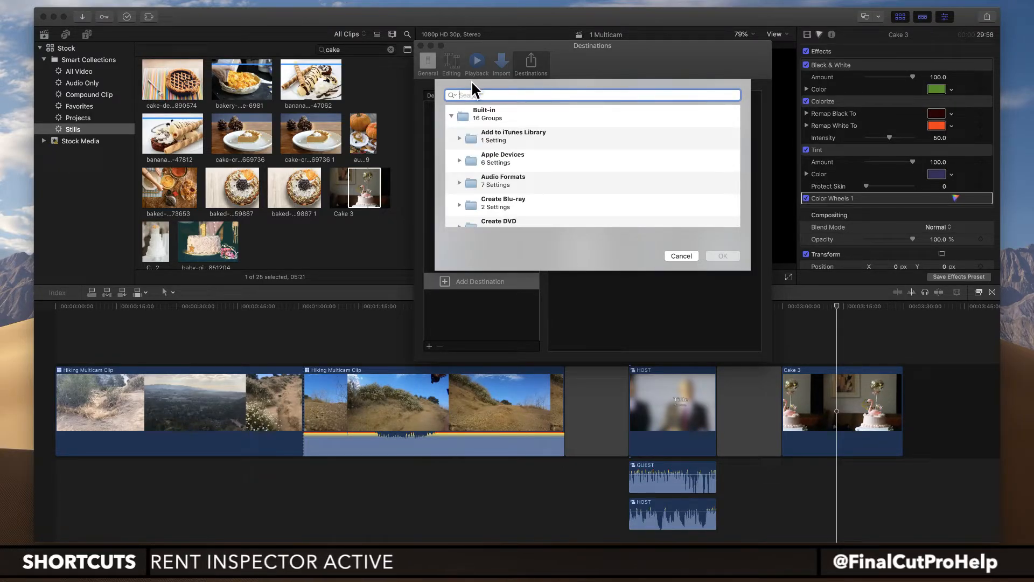
# Step: Add the built-in HD 1080p setting from Video Sharing Services as a share destination
pyautogui.scroll(-3, 486, 155)
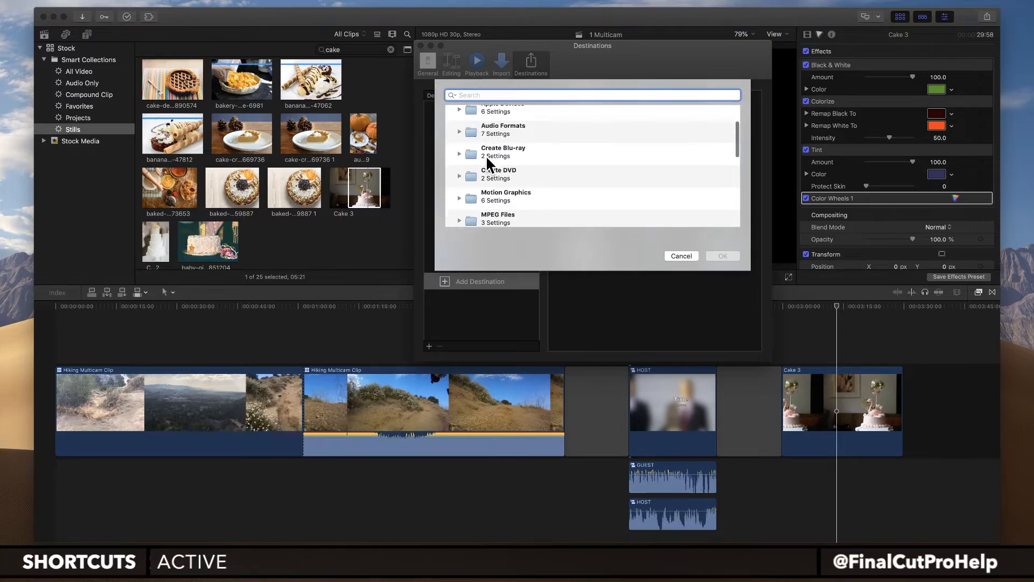
pyautogui.scroll(-5, 486, 155)
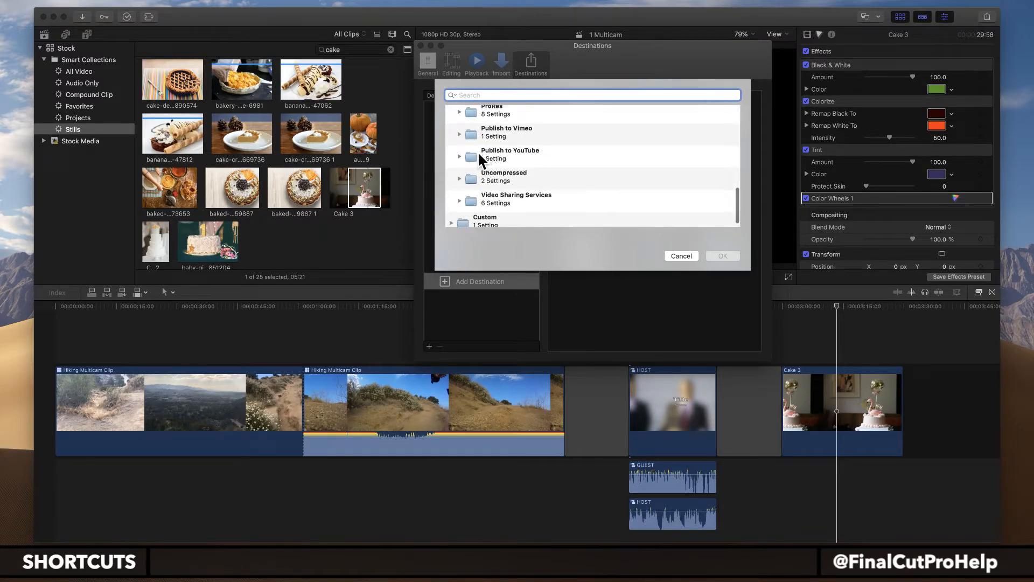
pyautogui.click(459, 157)
pyautogui.scroll(-2, 459, 172)
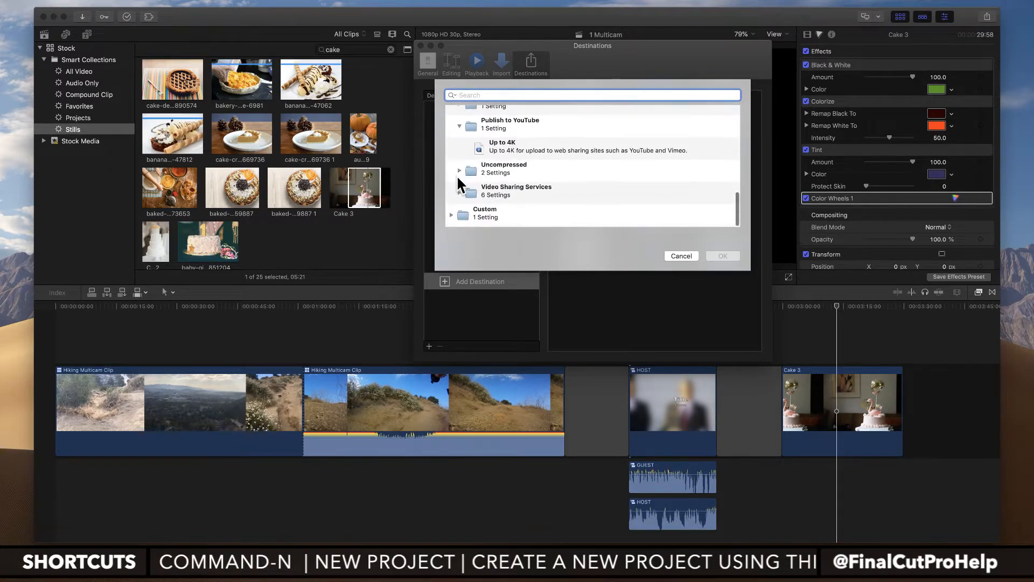
pyautogui.click(460, 193)
pyautogui.scroll(-4, 506, 185)
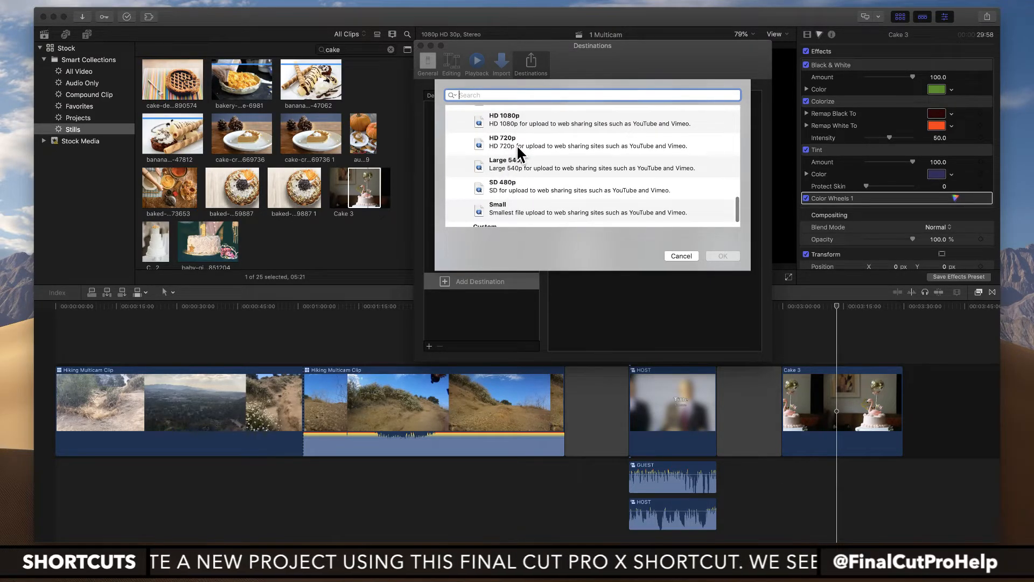
pyautogui.click(515, 123)
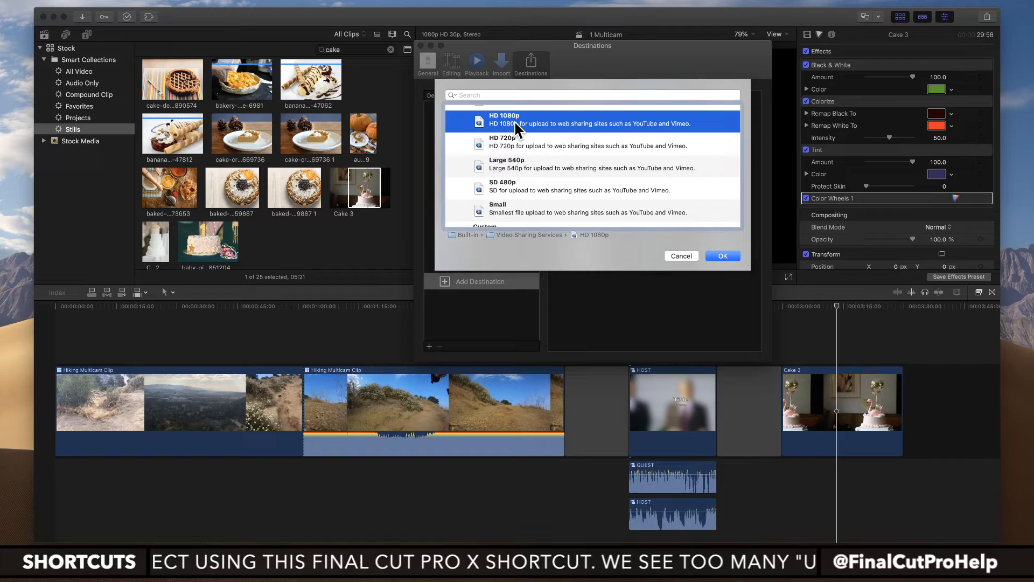
pyautogui.click(714, 257)
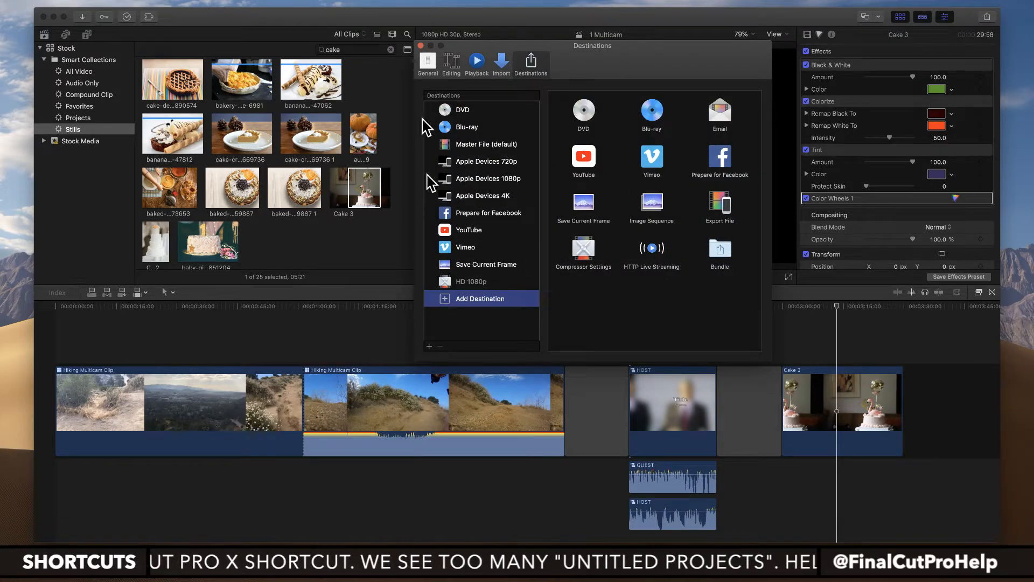
# Step: Review the HD 1080p destination's details, close the Destinations preferences and check the list of share destinations
pyautogui.click(467, 283)
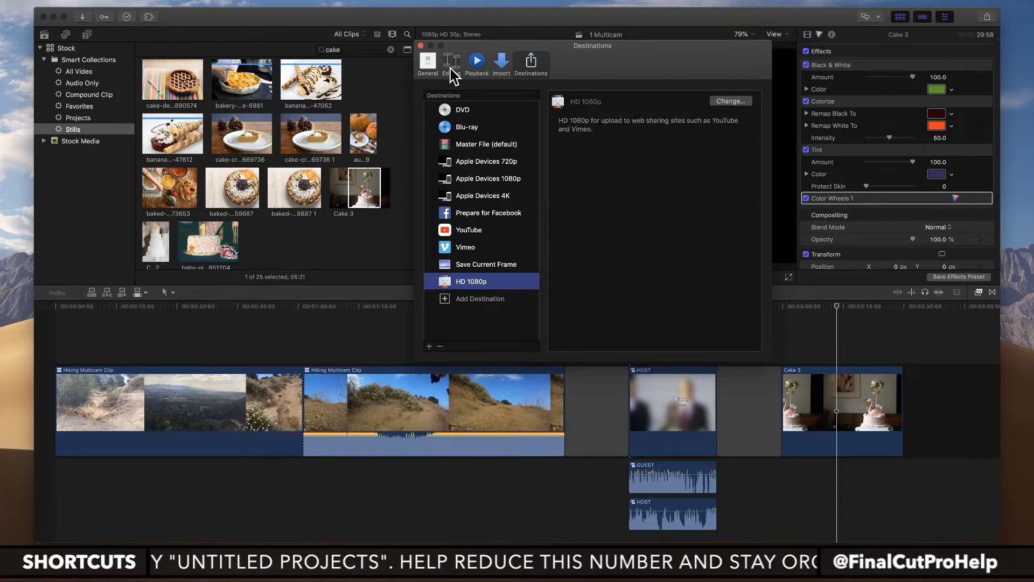
pyautogui.click(420, 46)
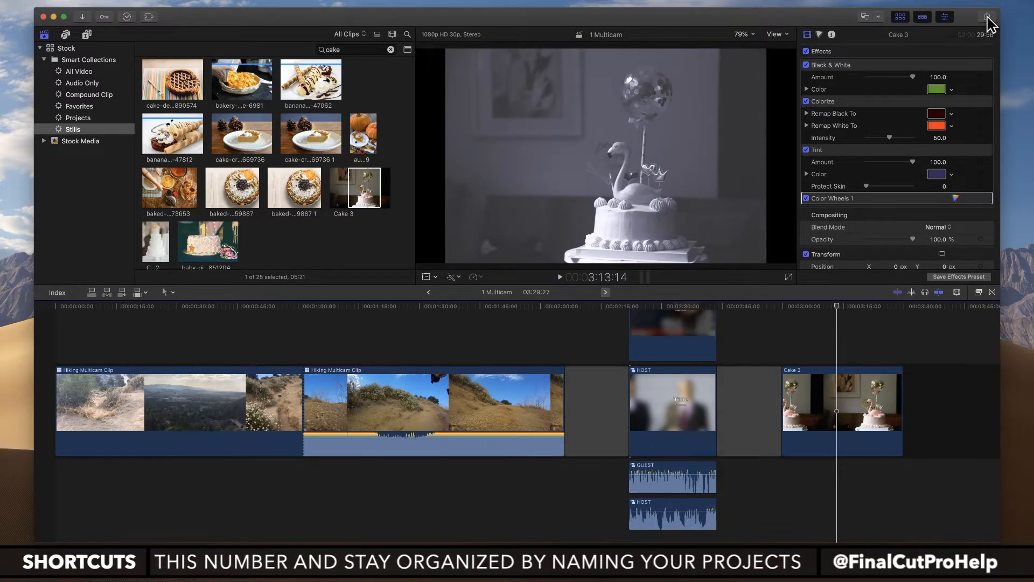
pyautogui.click(988, 17)
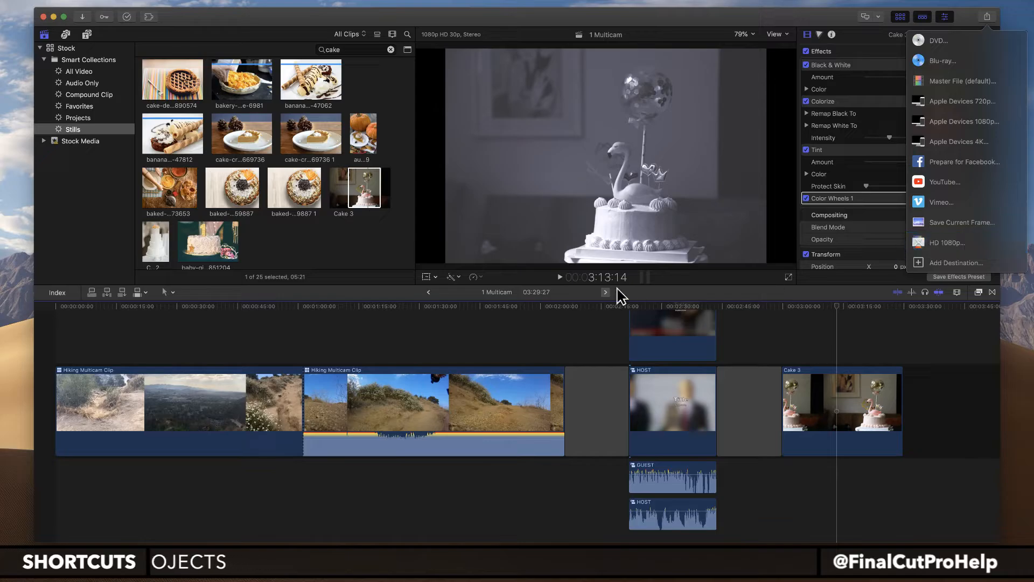
pyautogui.click(408, 323)
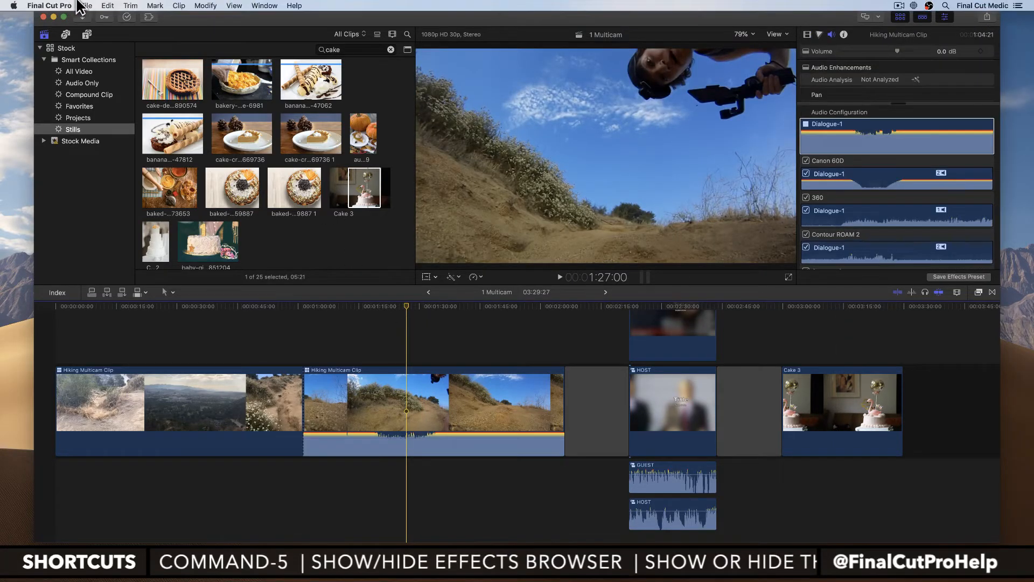
# Step: Send the 1 Multicam project to Compressor and apply the Video Sharing Services HD 1080p setting to its job
pyautogui.click(81, 4)
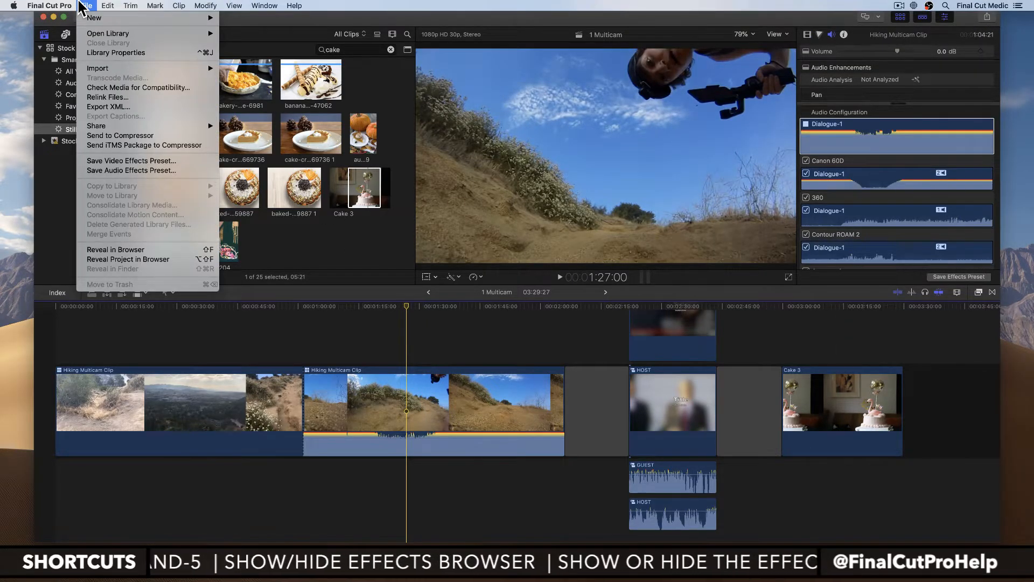
pyautogui.click(114, 136)
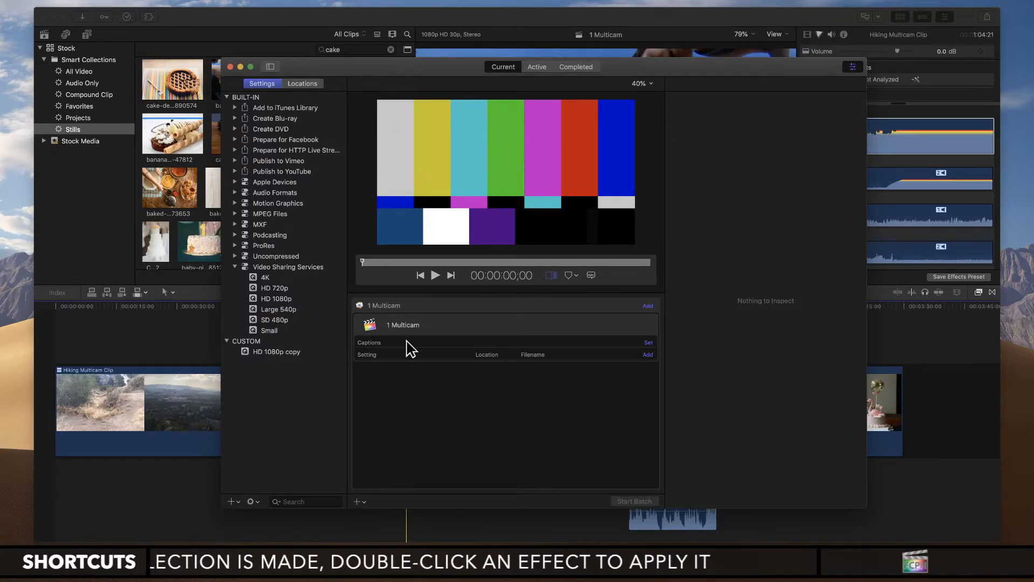
pyautogui.click(274, 287)
pyautogui.click(276, 298)
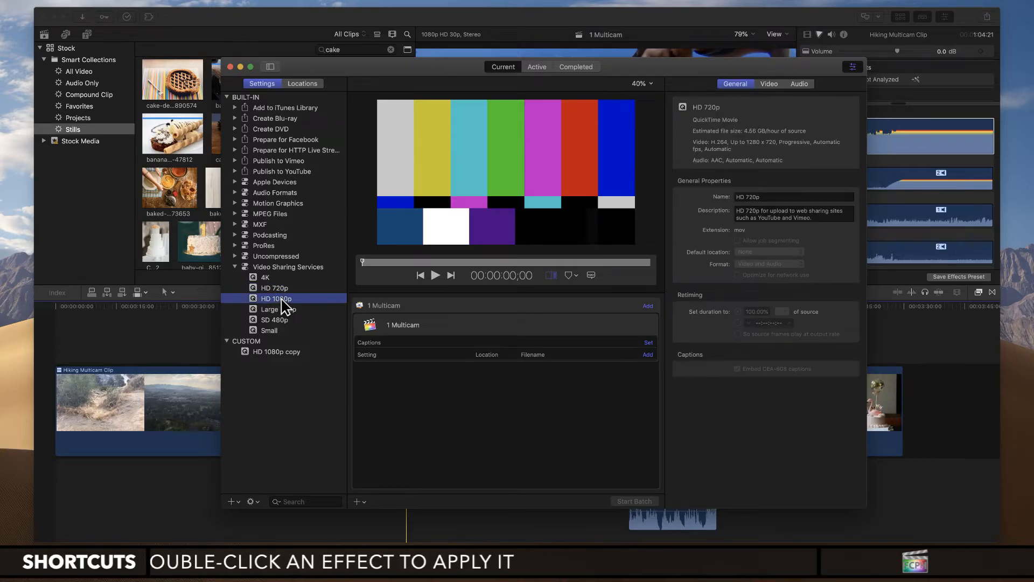
pyautogui.moveTo(274, 300); pyautogui.dragTo(388, 331)
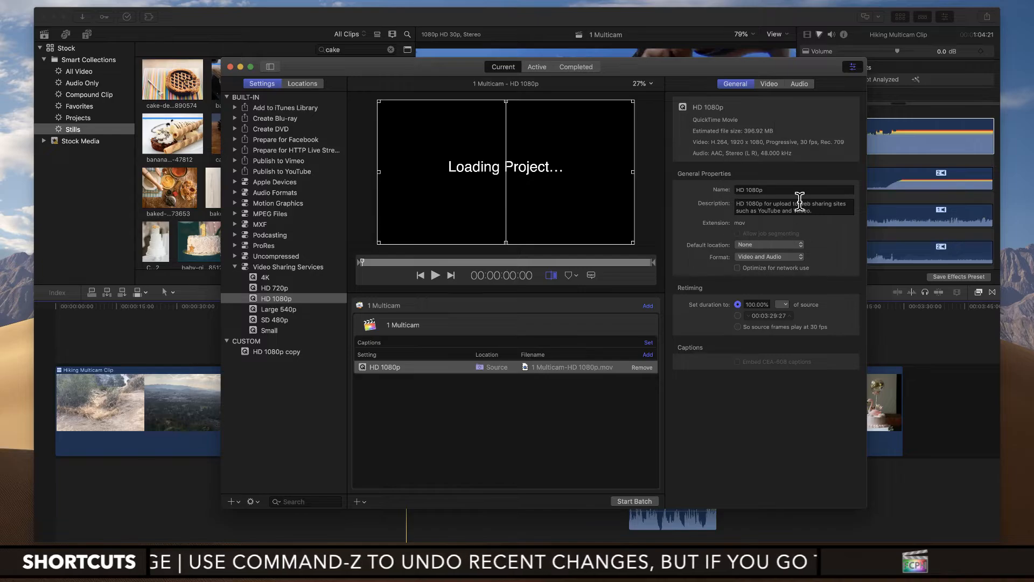
# Step: Review the HD 1080p job's video properties in Compressor, and return to Final Cut Pro with the playhead at 3:09:15 on Cake 3
pyautogui.click(771, 85)
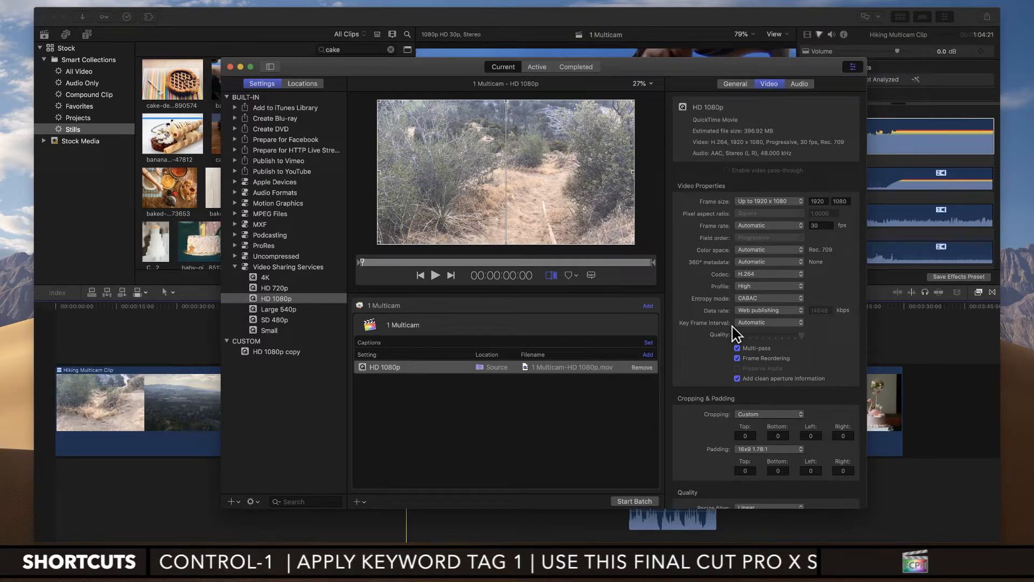
pyautogui.click(680, 34)
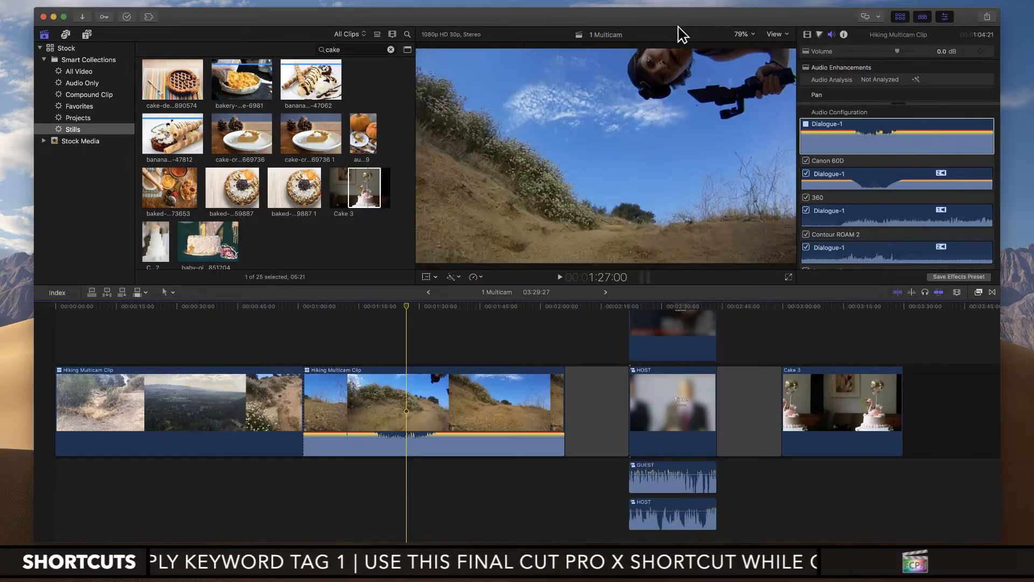
pyautogui.click(821, 308)
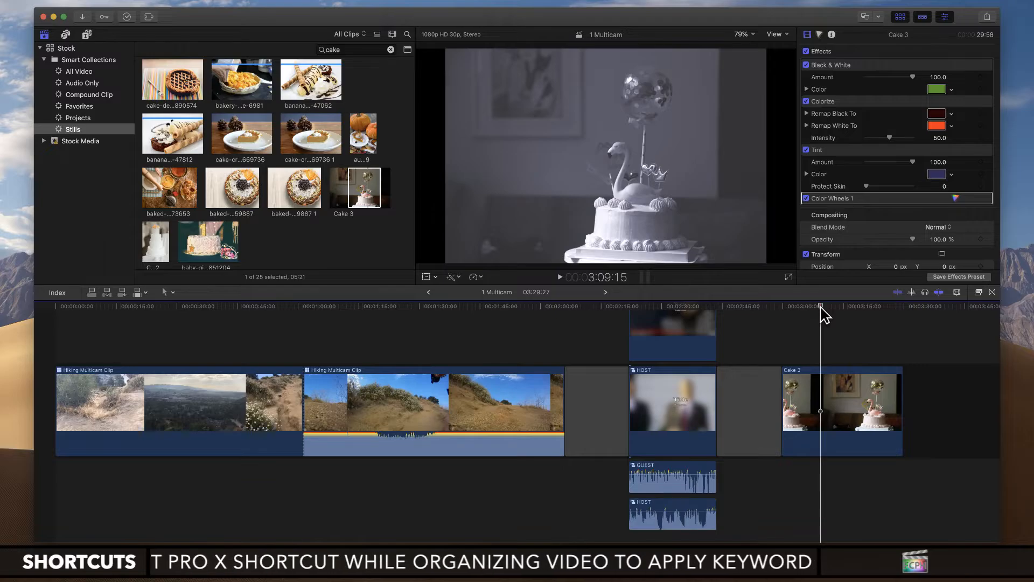
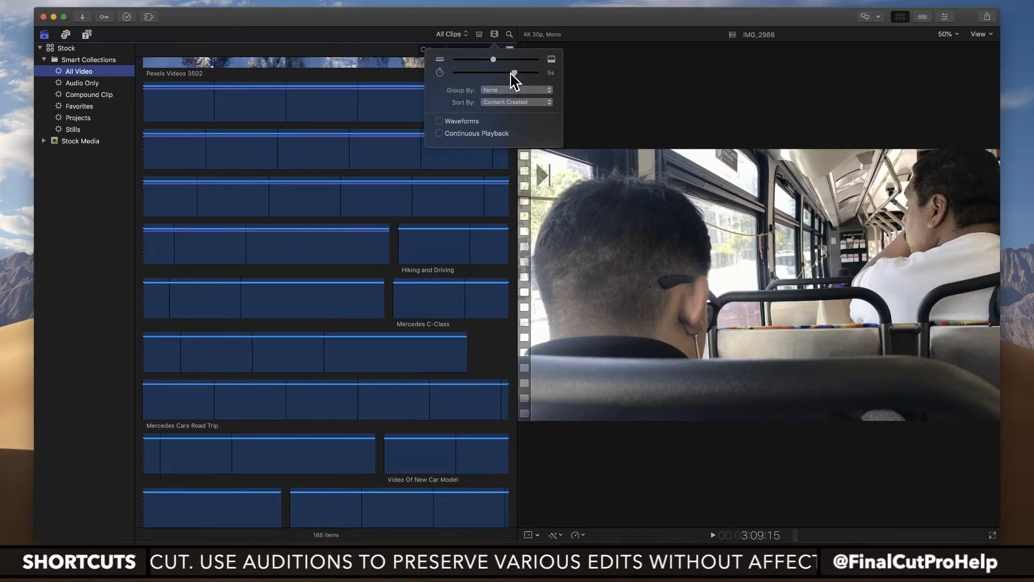
# Step: Close the clip appearance options, then hide the timeline and select the Pexels Videos 1401762 clip in the browser
pyautogui.click(480, 337)
pyautogui.scroll(5, 296, 178)
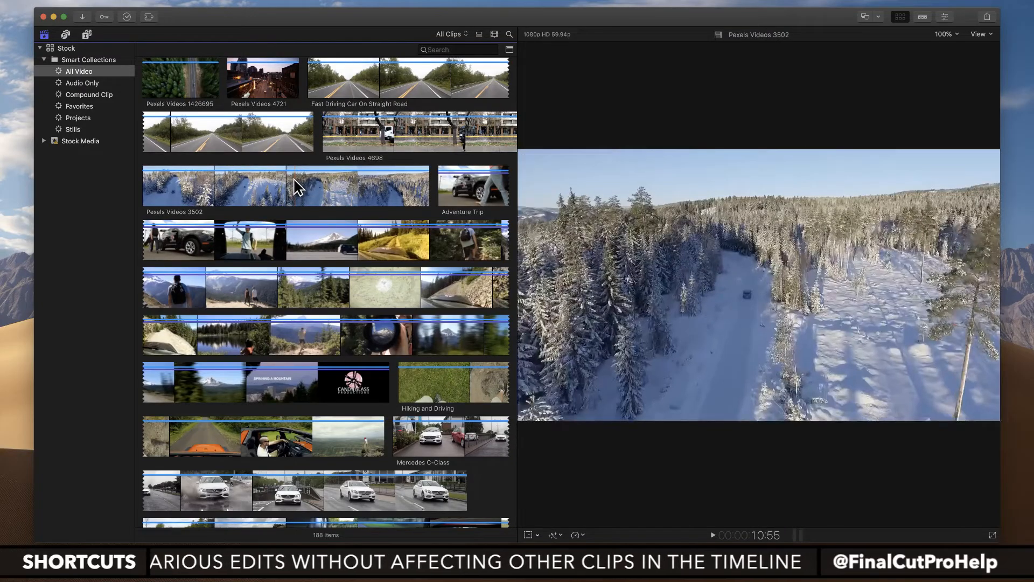
pyautogui.scroll(4, 301, 183)
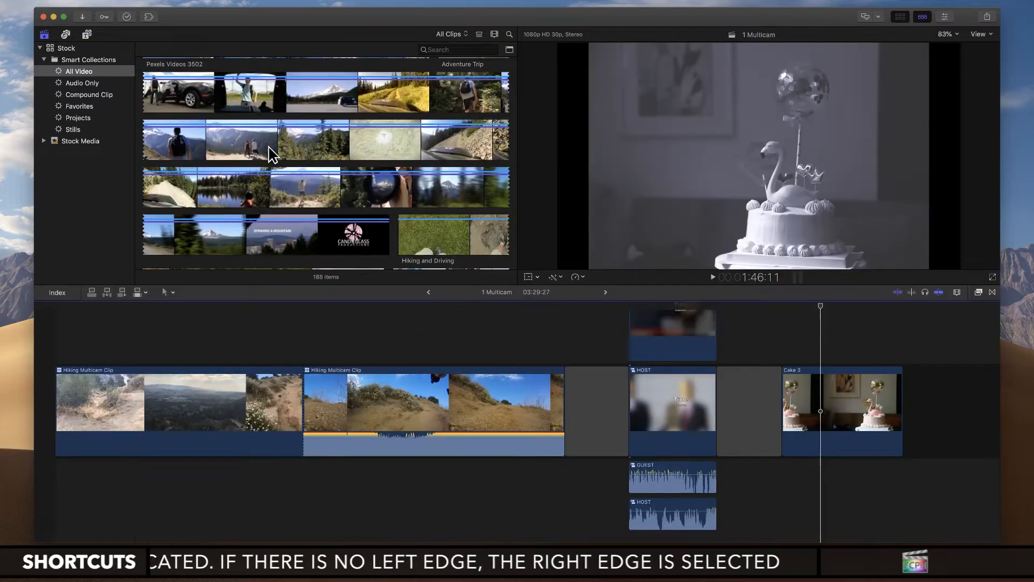
pyautogui.press('space')
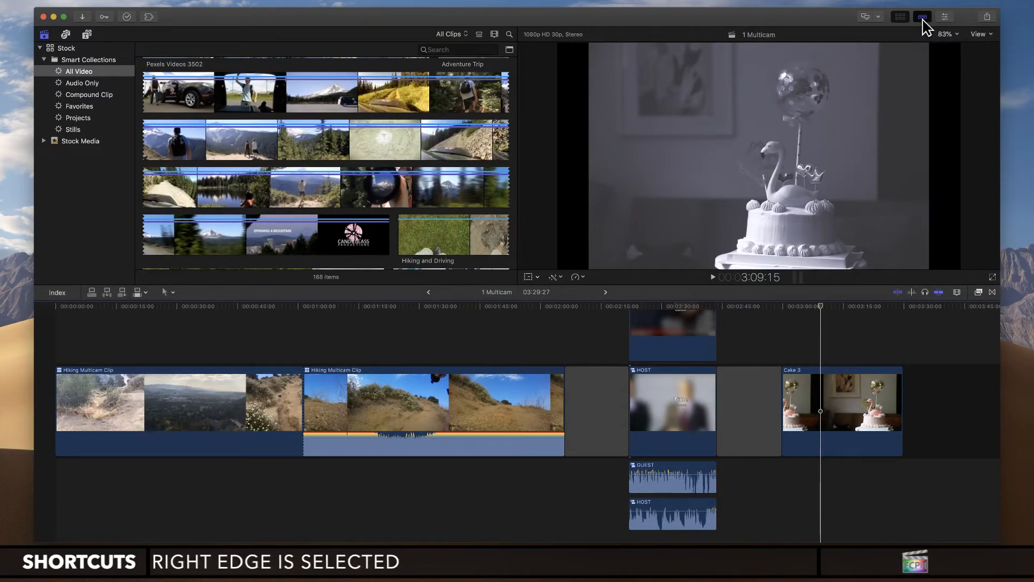
pyautogui.click(922, 17)
pyautogui.click(254, 155)
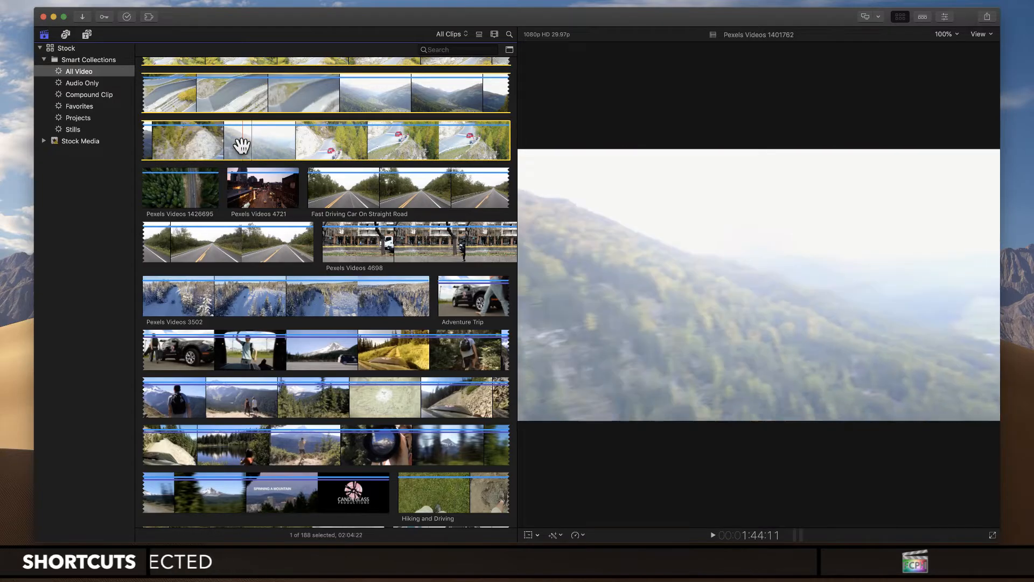
# Step: Preview Pexels Videos 1401762 by playing and pausing it around 1:51:20
pyautogui.press('space')
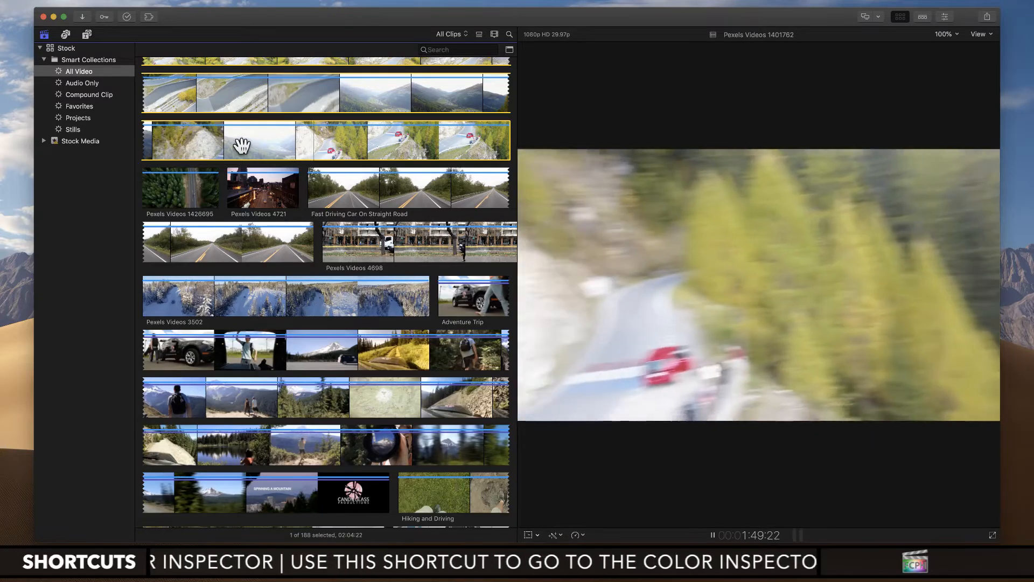
pyautogui.press('space')
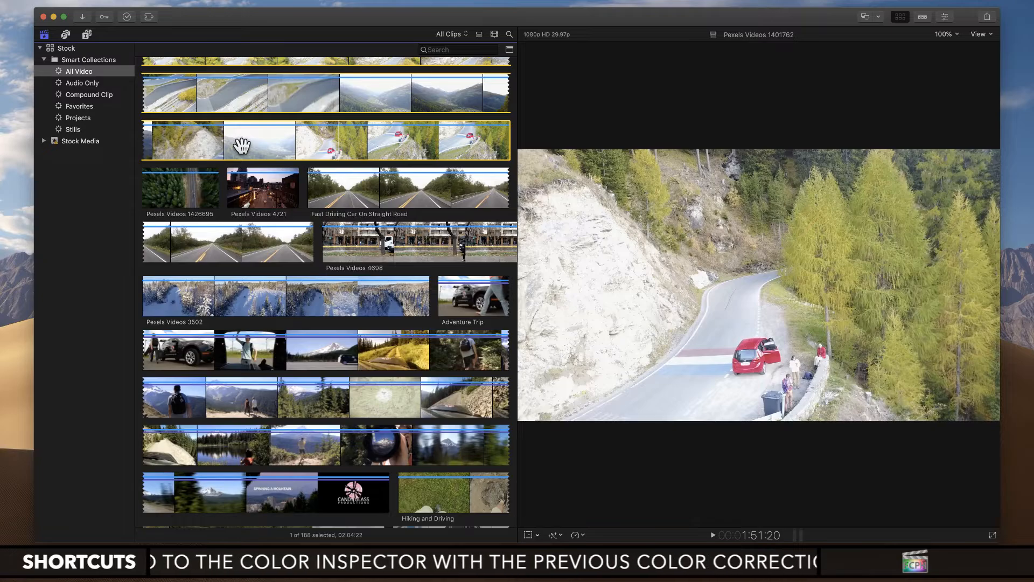
pyautogui.press('space')
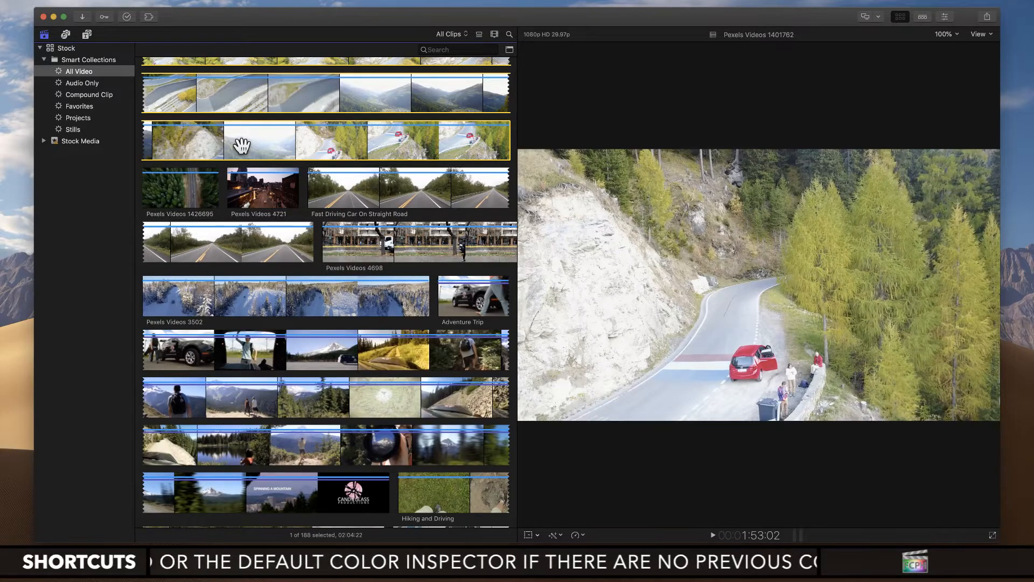
# Step: Shuttle through Pexels Videos 1401762 in reverse and forward, speed up both directions, and stop at 54:06
pyautogui.press('j')
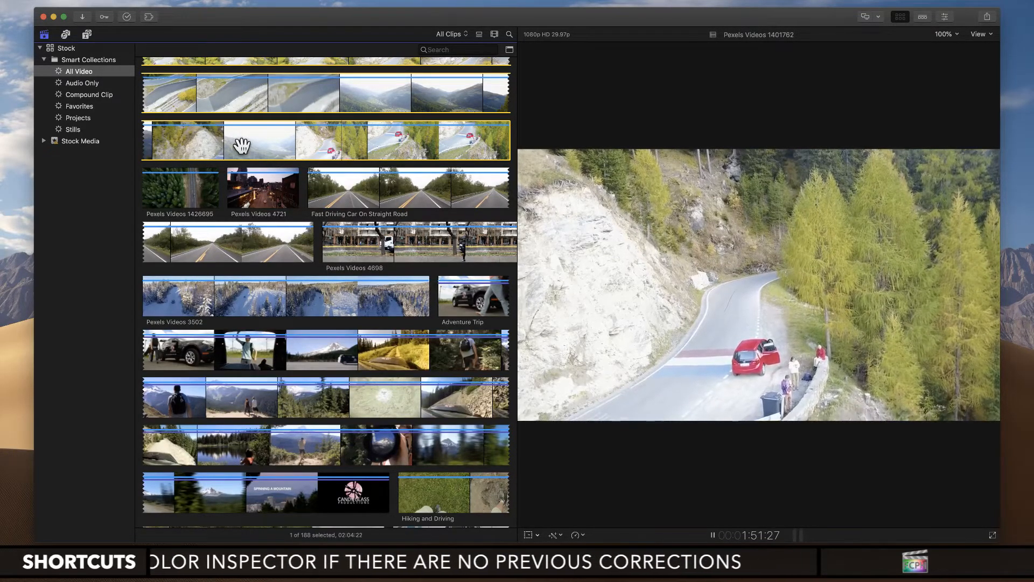
pyautogui.press('k')
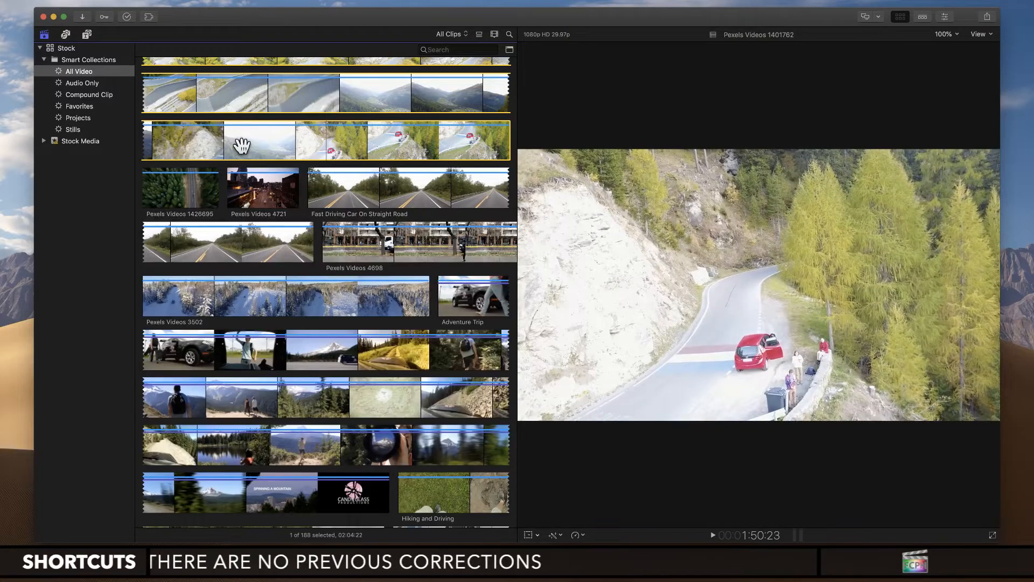
pyautogui.press('l')
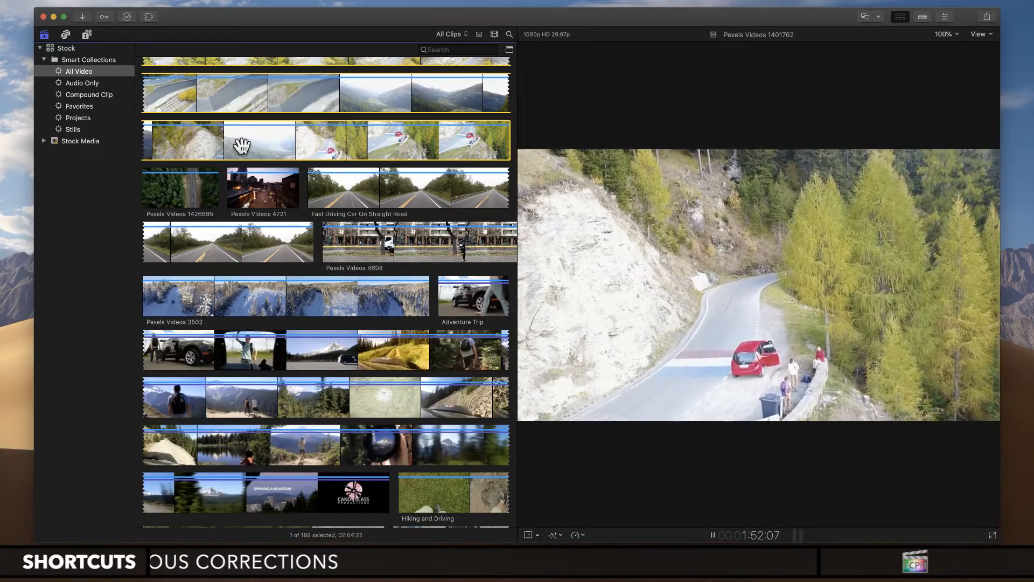
pyautogui.press('l')
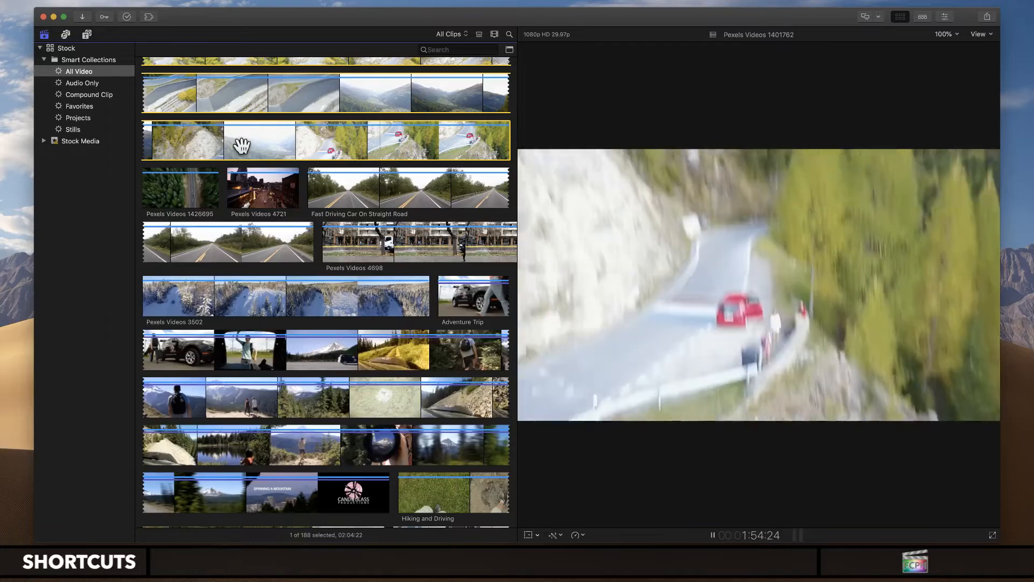
pyautogui.press('k')
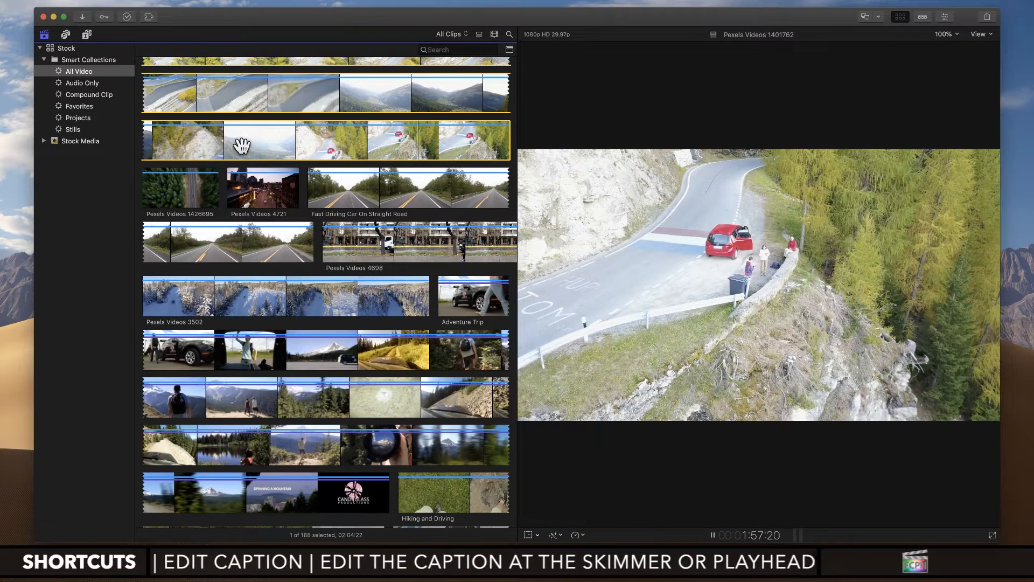
pyautogui.press('j')
pyautogui.press('j')
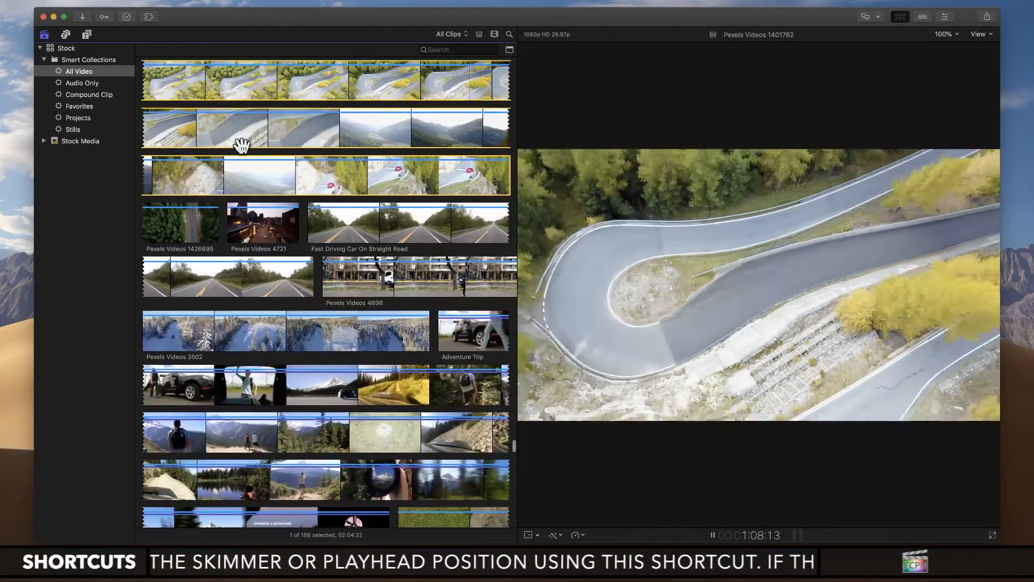
pyautogui.press('k')
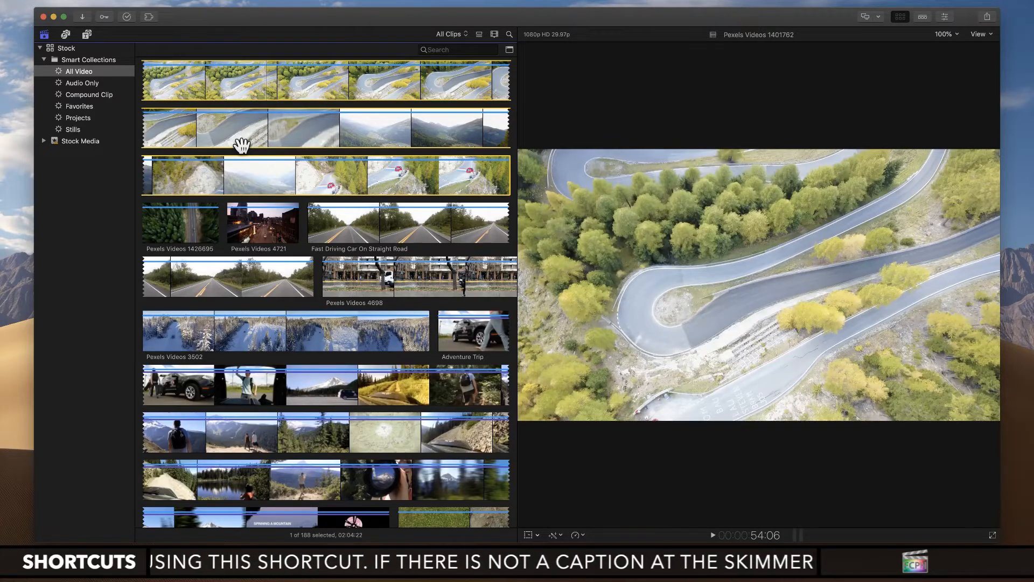
# Step: Play Pexels Videos 1401762 from an earlier point, pause at 1:10:06, and restart playback from the clip's beginning
pyautogui.scroll(5, 242, 146)
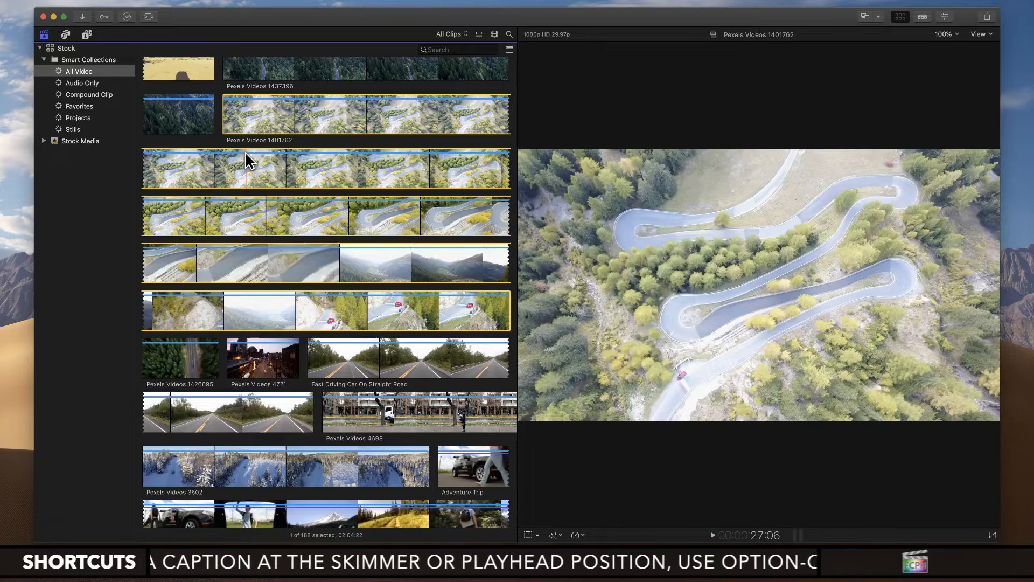
pyautogui.press('space')
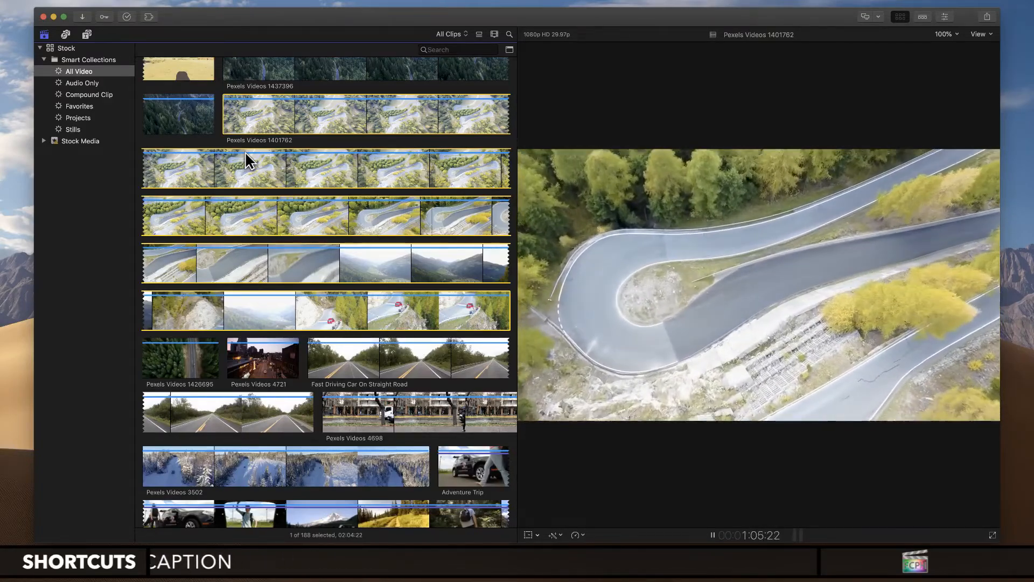
pyautogui.press('space')
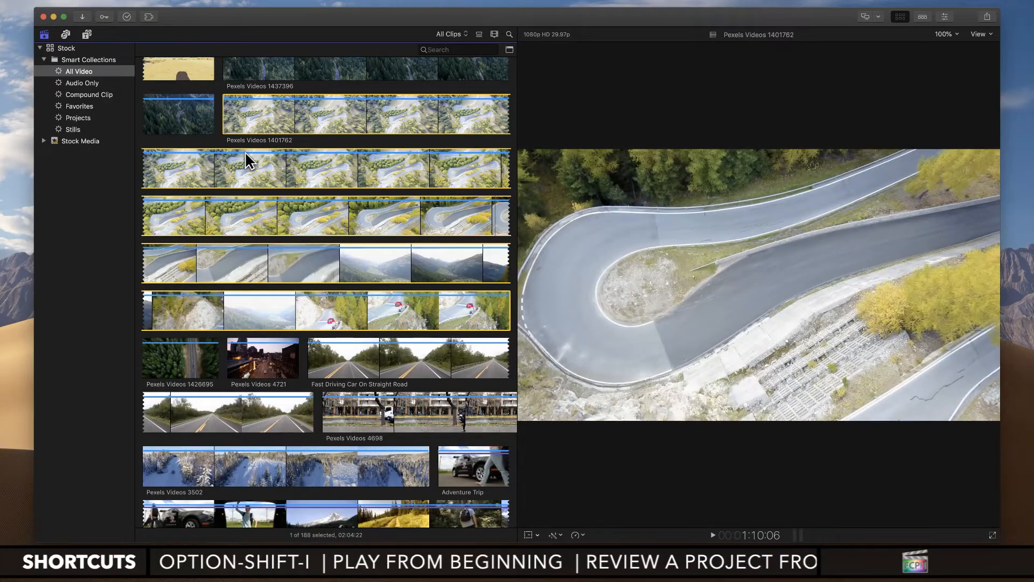
pyautogui.hotkey('alt', 'shift', 'i')
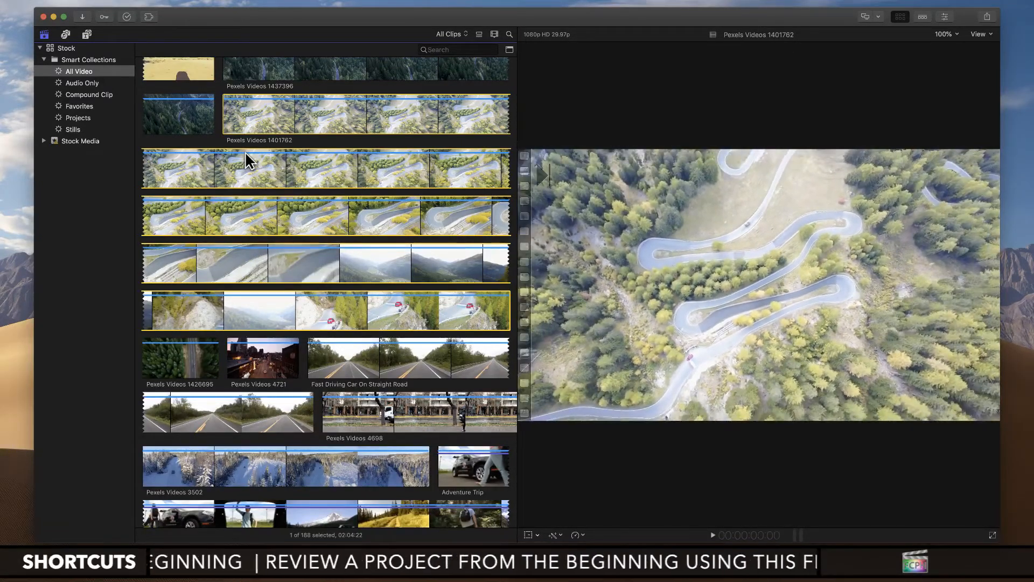
pyautogui.hotkey('alt', 'shift', 'i')
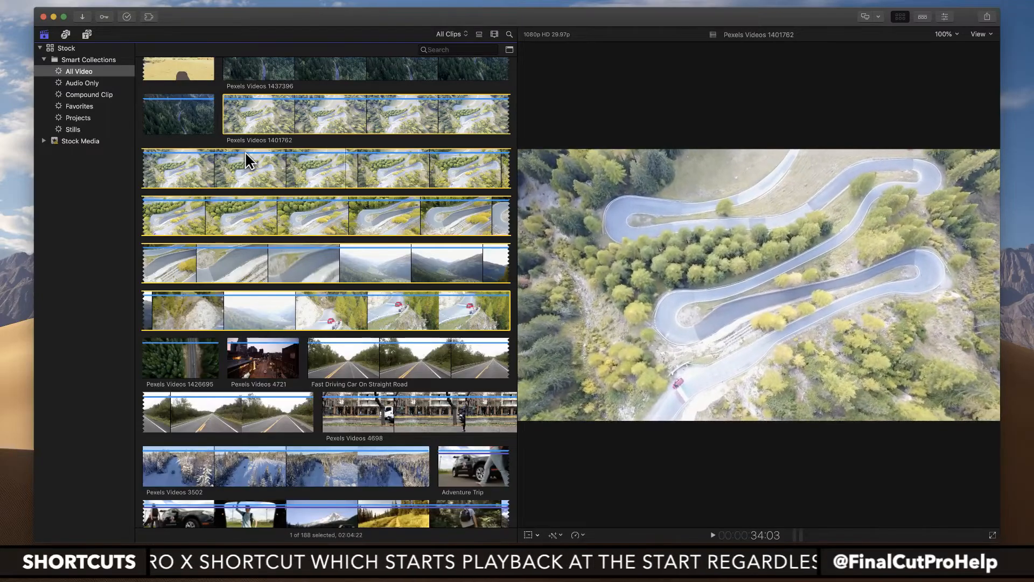
# Step: Mark a range in Pexels Videos 1401762 with its in point at 34:03 and out point at 49:25
pyautogui.press('space')
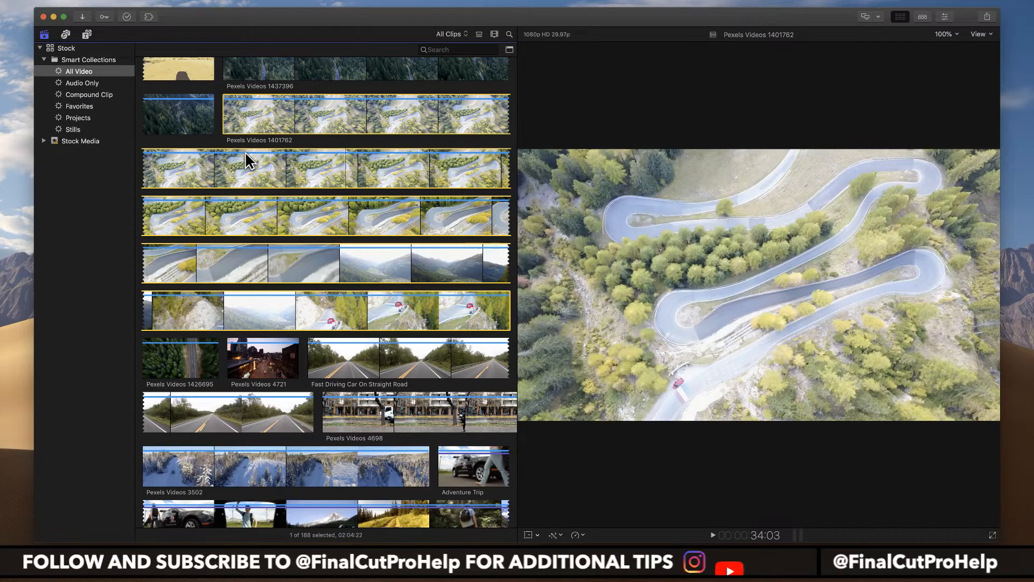
pyautogui.press('i')
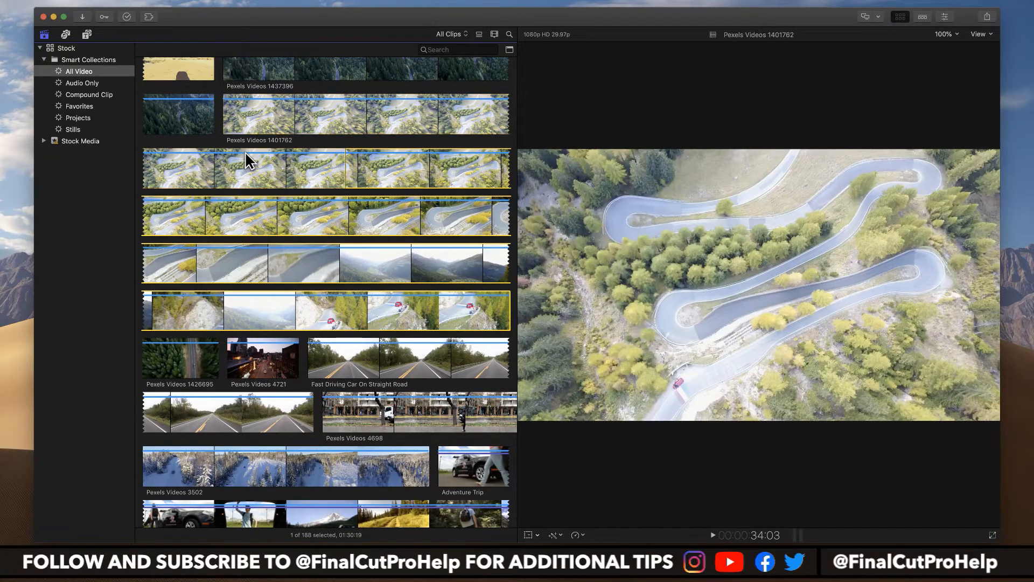
pyautogui.press('space')
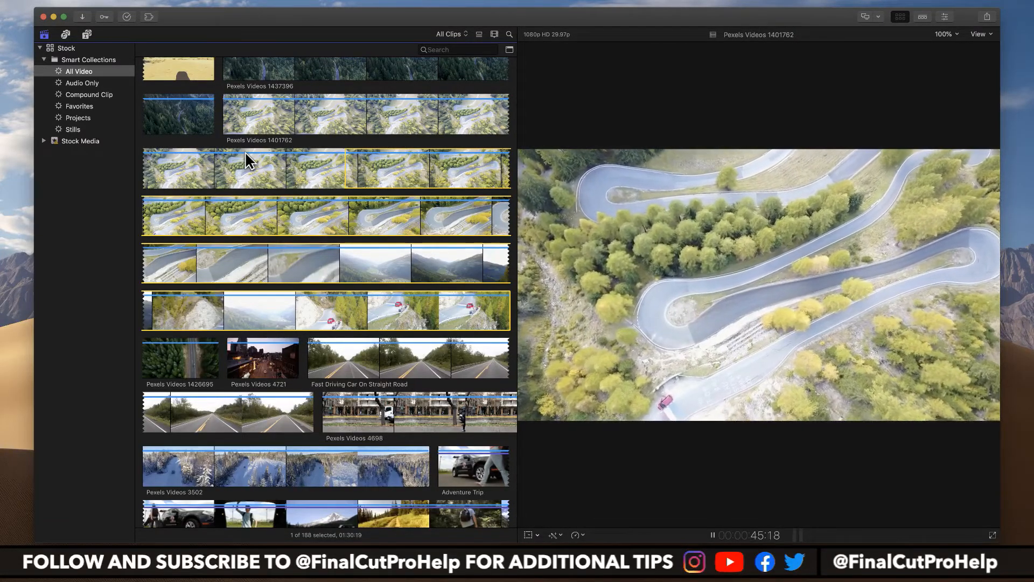
pyautogui.press('space')
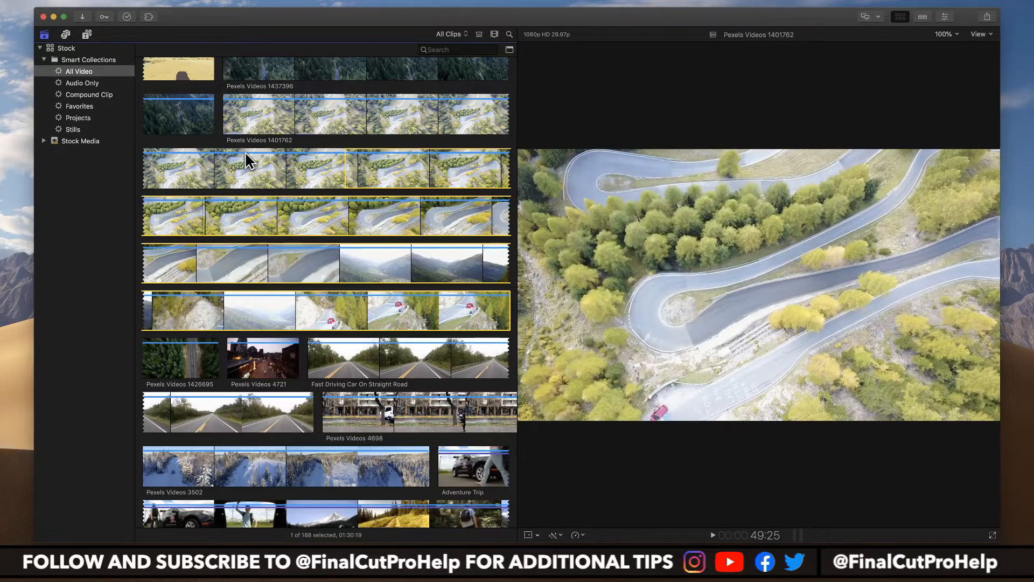
pyautogui.press('o')
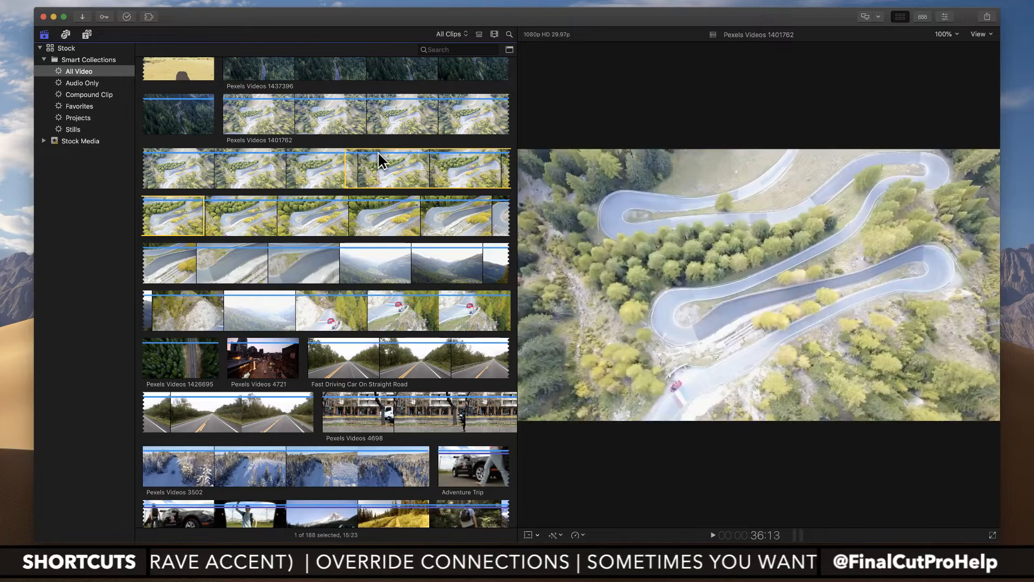
# Step: Play Pexels Videos 1437396 and mark in and out points during playback for a range 06:06 long
pyautogui.scroll(2, 195, 217)
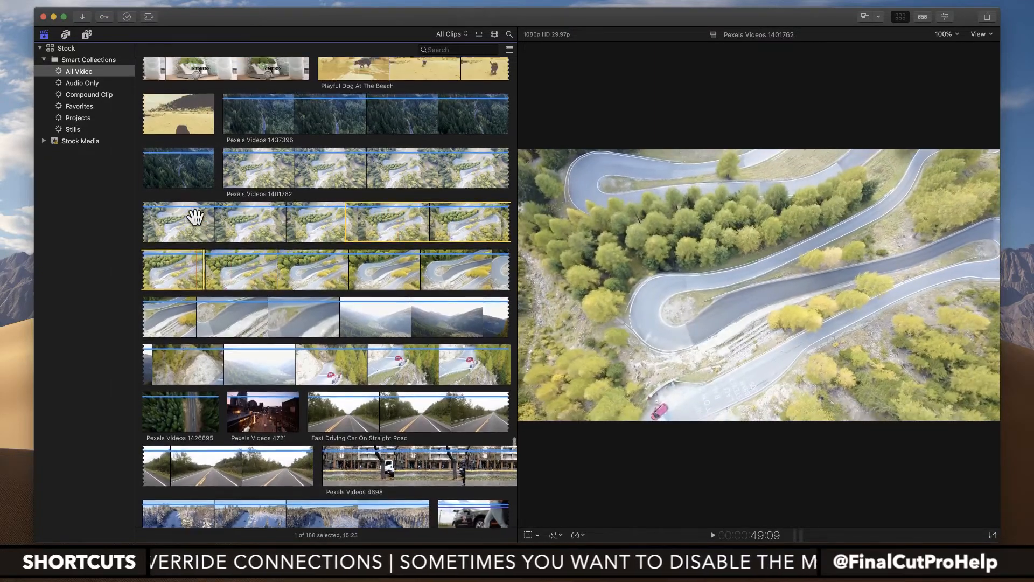
pyautogui.scroll(5, 195, 217)
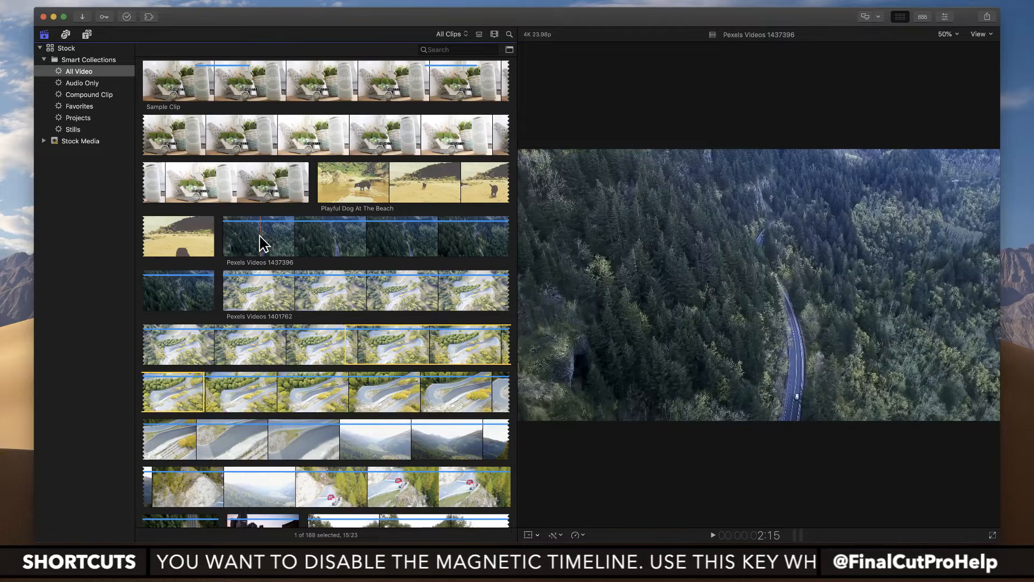
pyautogui.press('space')
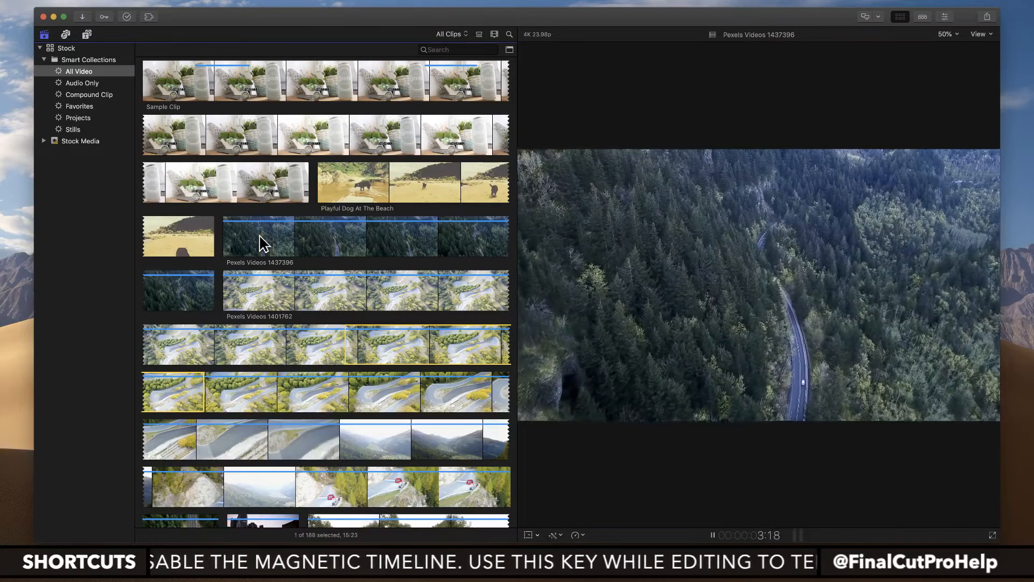
pyautogui.press('i')
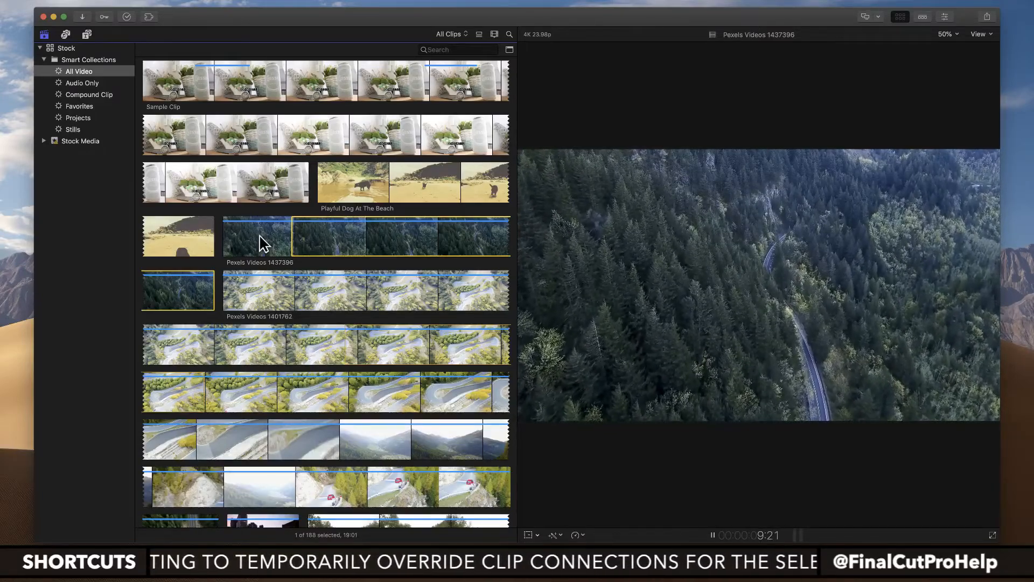
pyautogui.press('o')
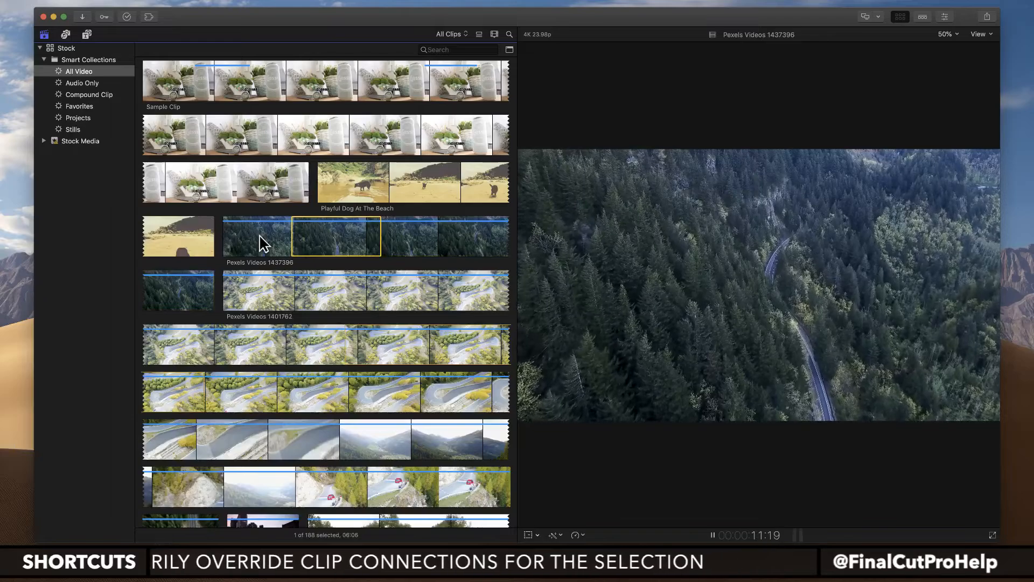
# Step: Shuttle back and forth in Pexels Videos 1437396 and re-mark its in and out points for a range 01:09 long
pyautogui.press('space')
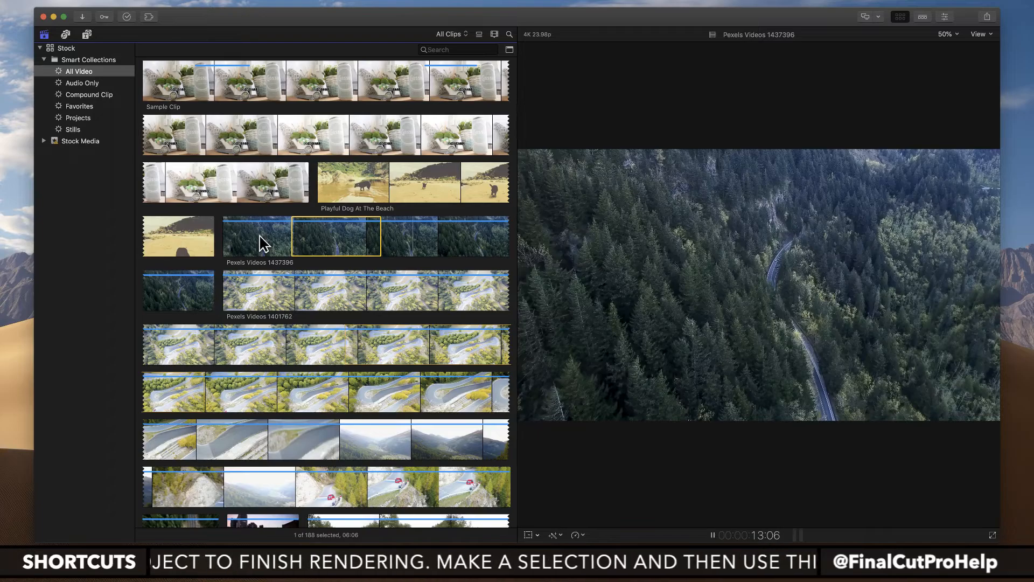
pyautogui.press('k')
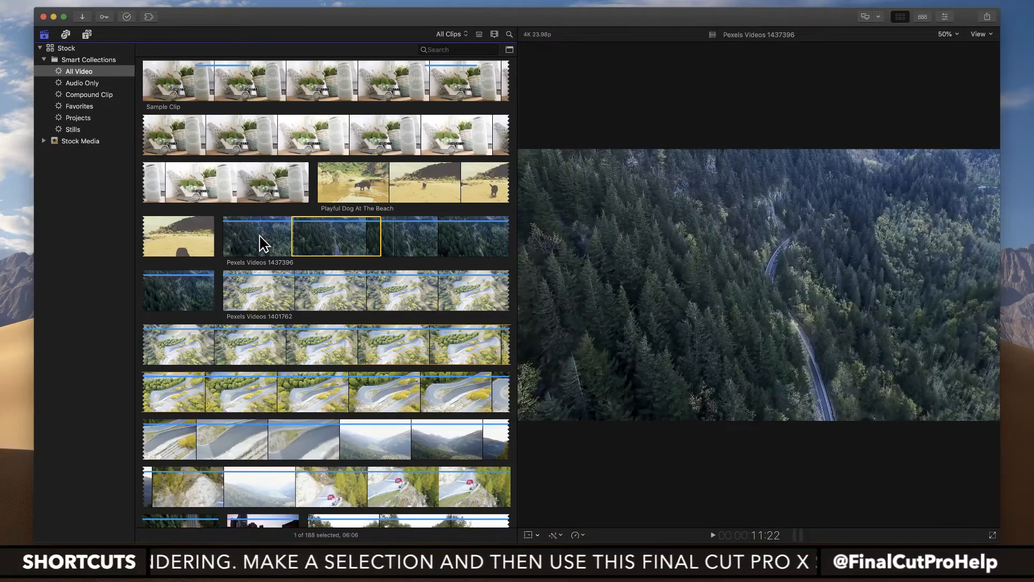
pyautogui.press('l')
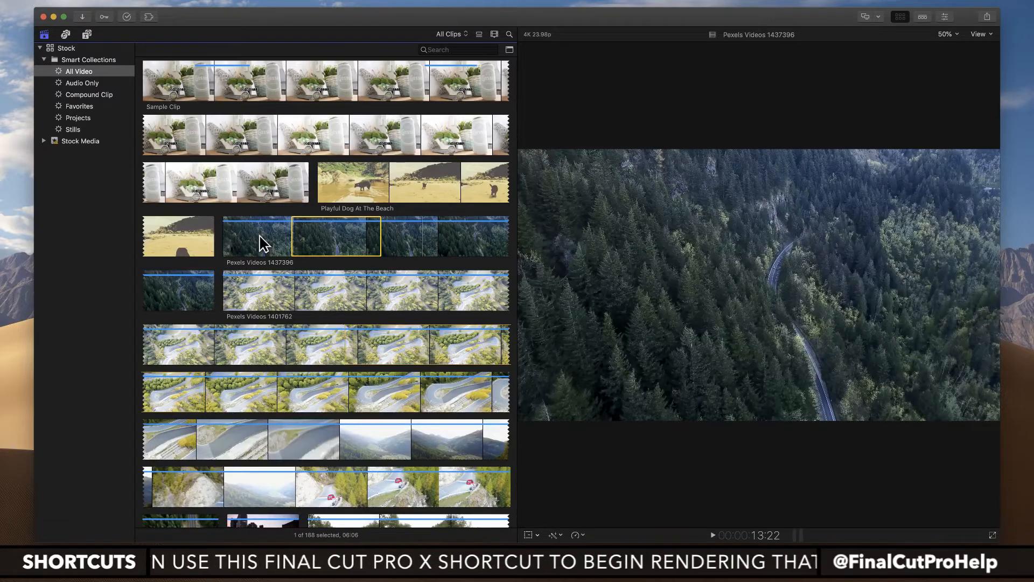
pyautogui.press('j')
pyautogui.press('i')
pyautogui.press('k')
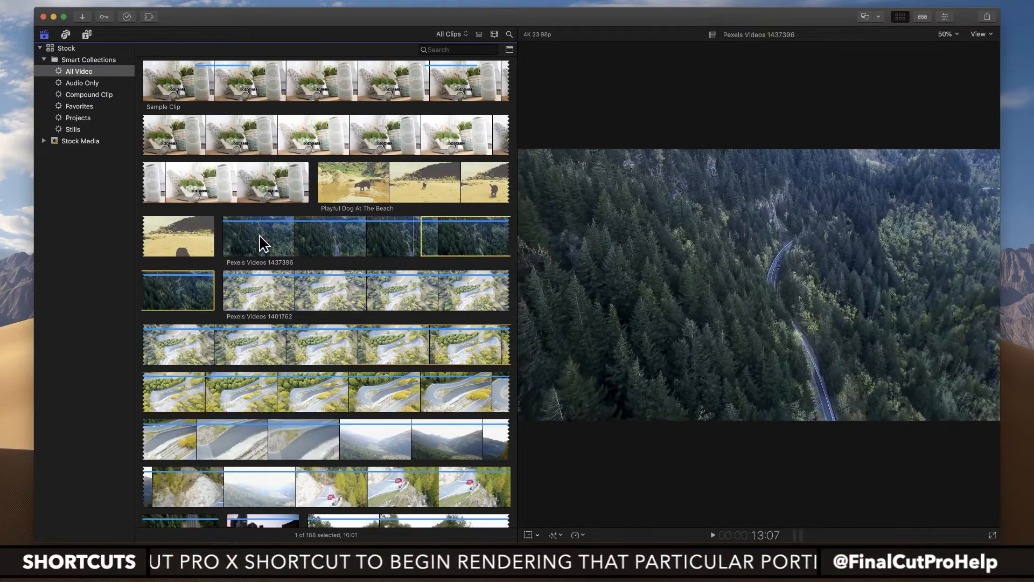
pyautogui.press('l')
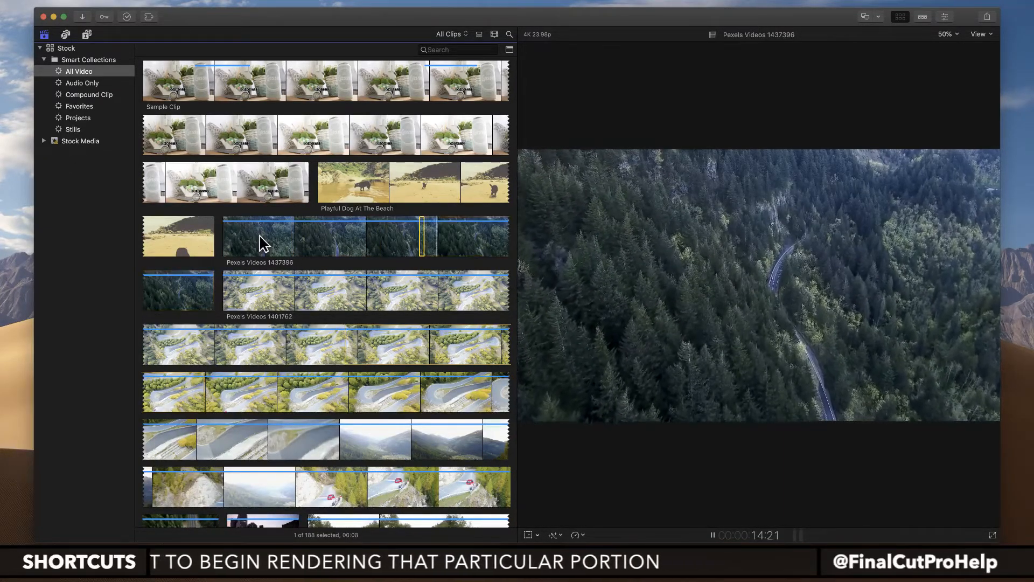
pyautogui.press('i')
pyautogui.press('o')
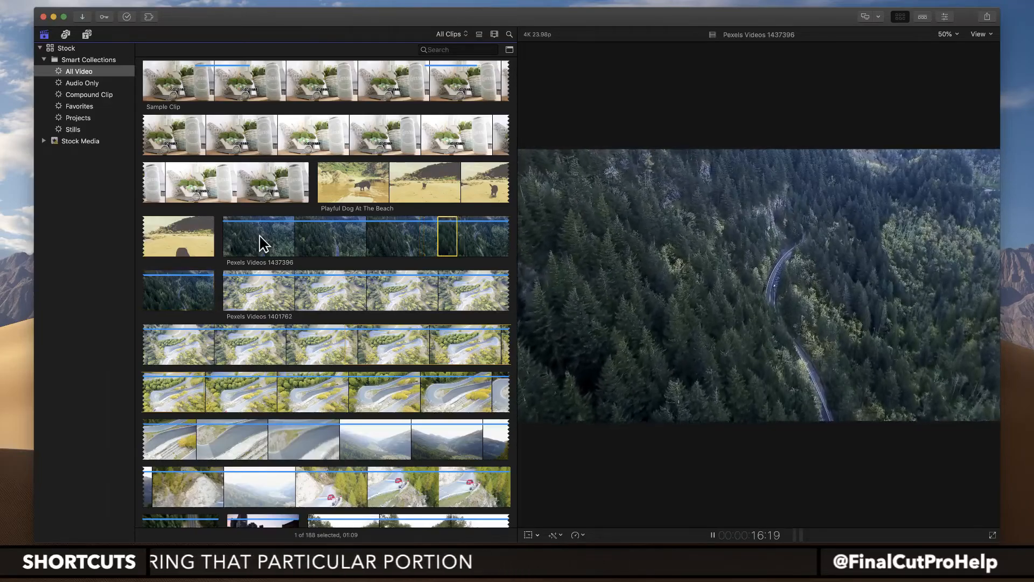
# Step: Shuttle back through Pexels Videos 1437396 and mark the 01:09 range and an earlier 02:17 range as favorites
pyautogui.press('k')
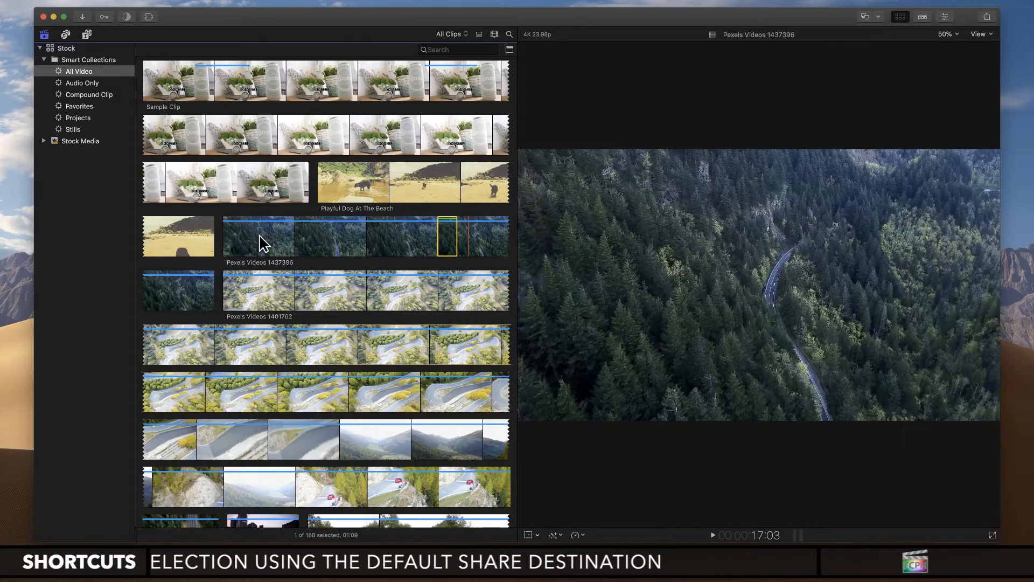
pyautogui.press('space')
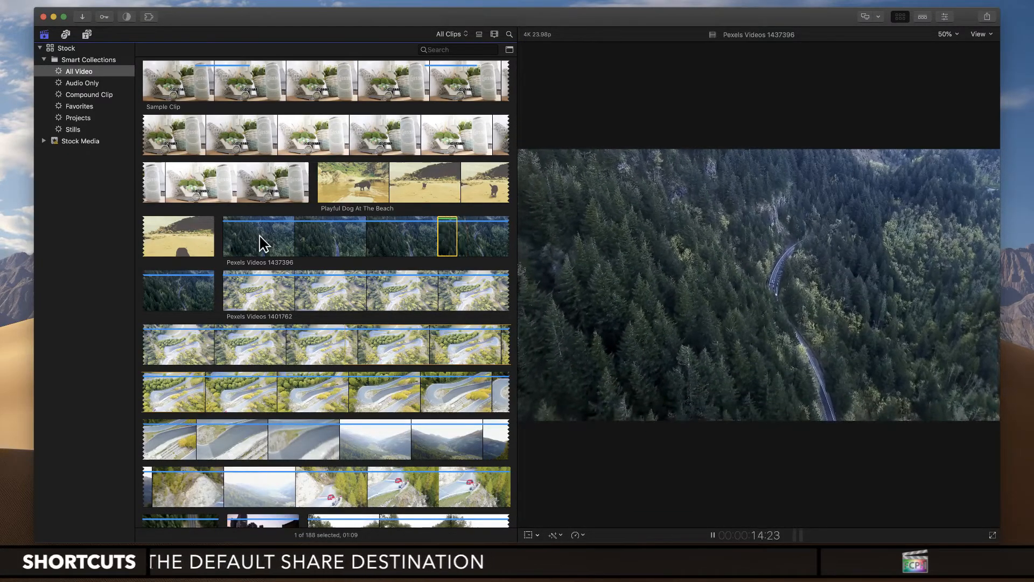
pyautogui.press('j')
pyautogui.press('j')
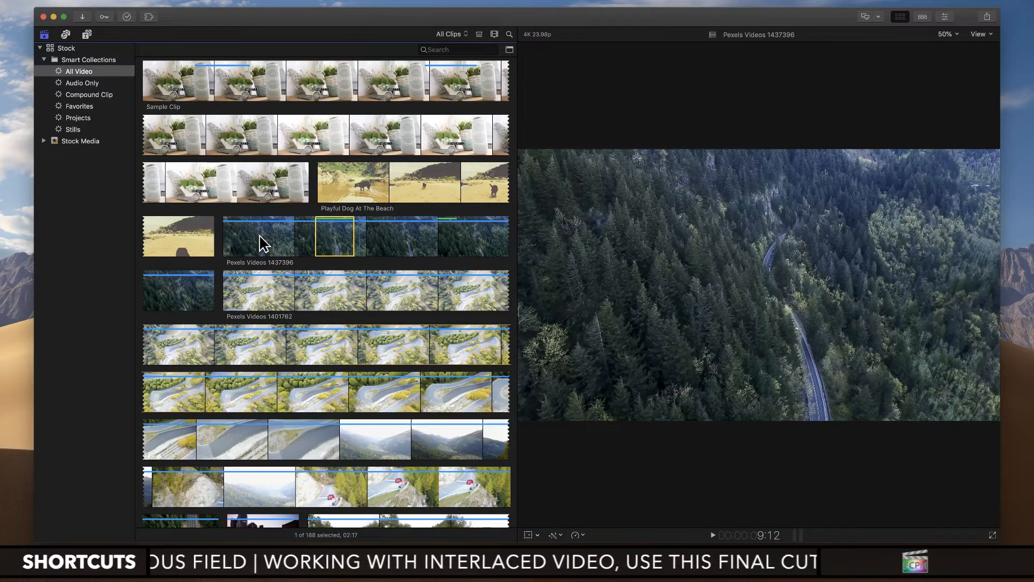
# Step: Mark a range 03:17 long in Pexels Videos 1437396, ending at 13:19, and reject it
pyautogui.press('space')
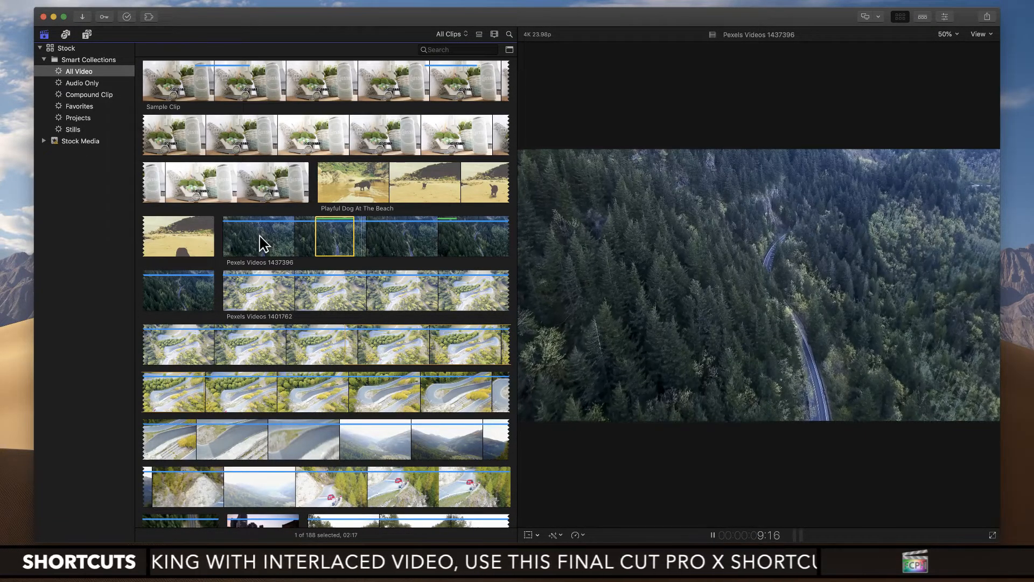
pyautogui.press('space')
pyautogui.press('i')
pyautogui.press('space')
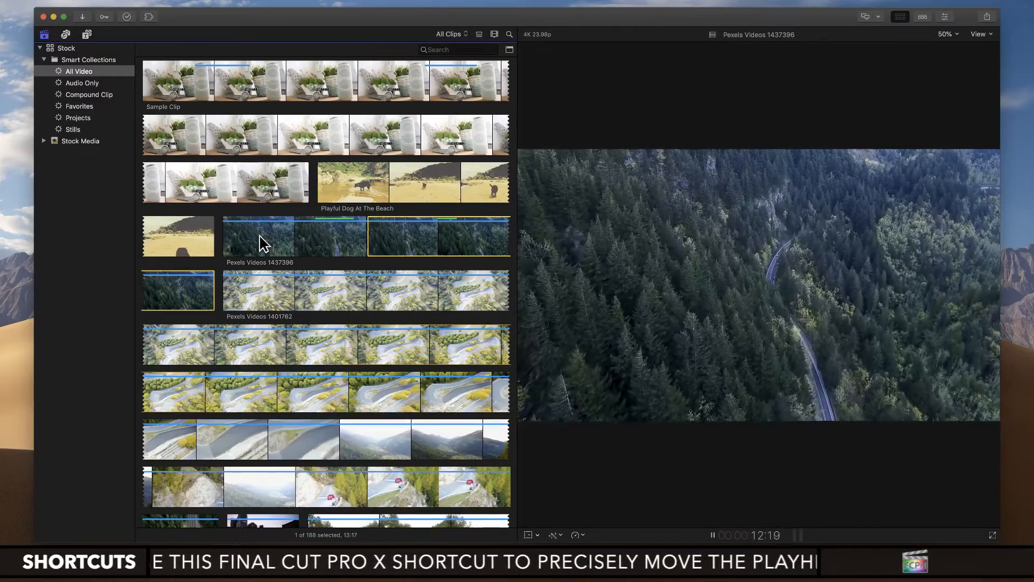
pyautogui.press('space')
pyautogui.press('o')
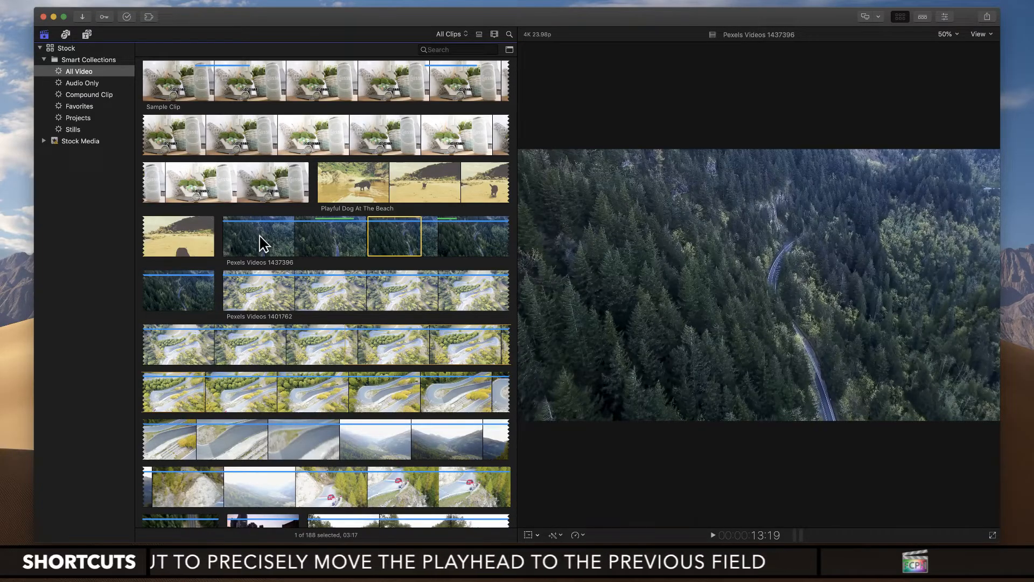
pyautogui.press('Delete')
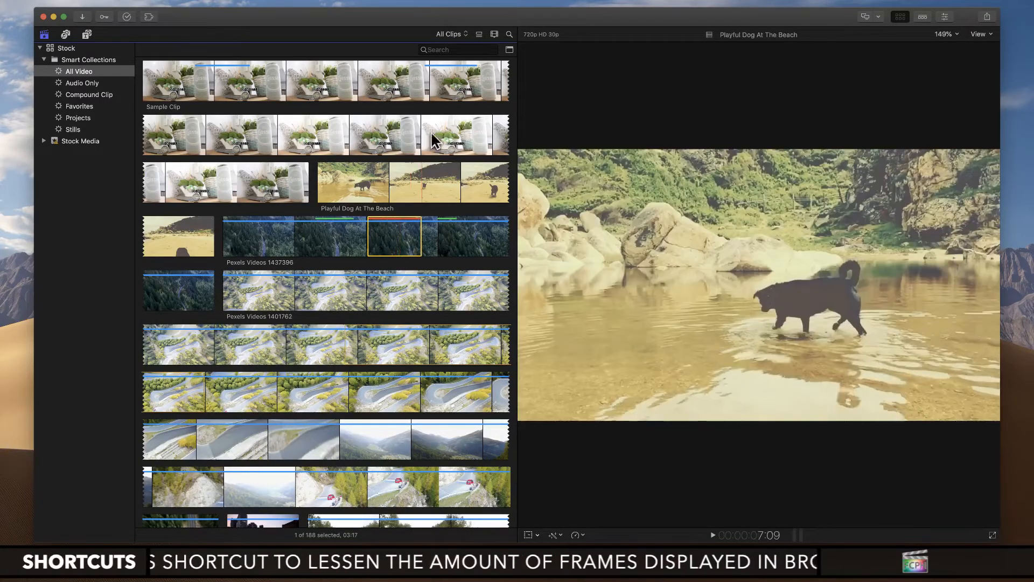
# Step: Filter the browser with Hide Rejected and switch the filter to Favorites to view only the favorited ranges
pyautogui.click(453, 36)
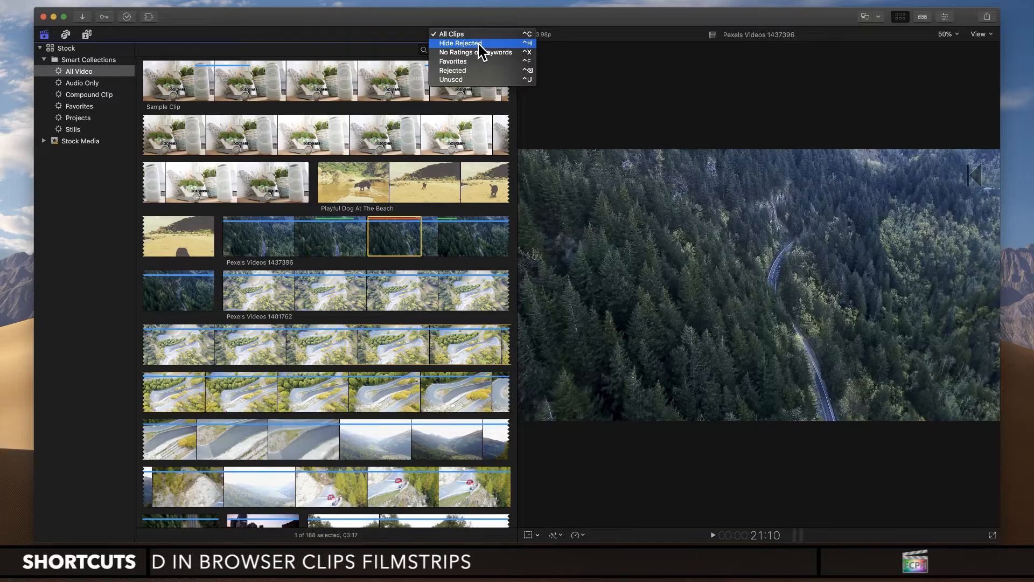
pyautogui.click(479, 45)
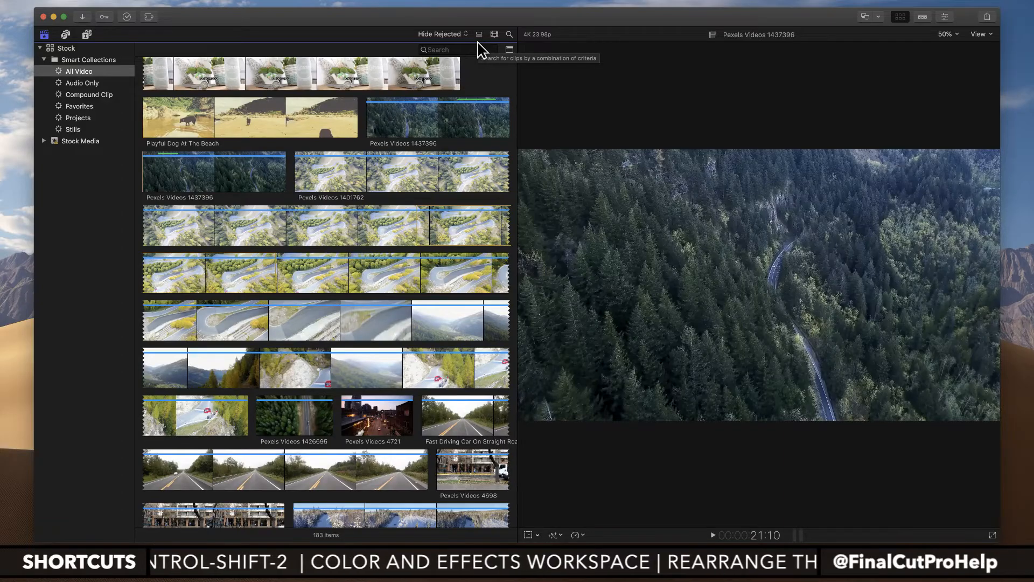
pyautogui.click(464, 34)
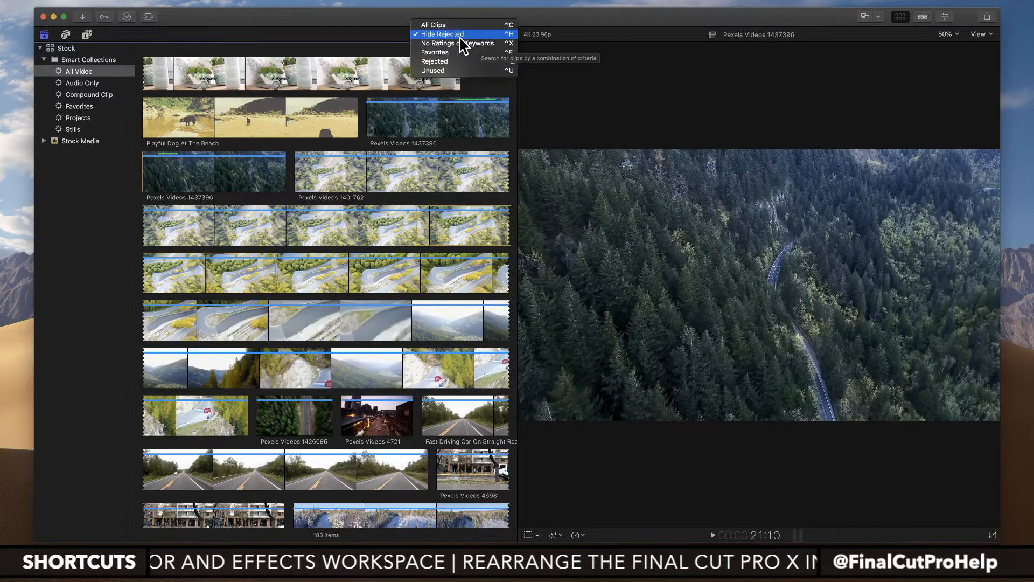
pyautogui.click(458, 52)
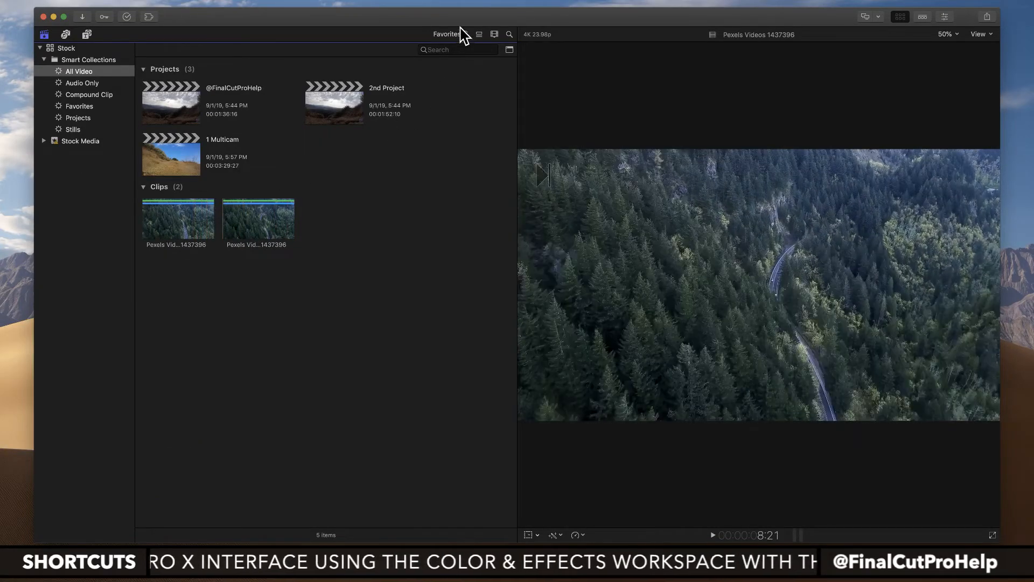
# Step: View only the Rejected clips in the browser and set the filter back to Hide Rejected
pyautogui.click(462, 34)
pyautogui.click(462, 47)
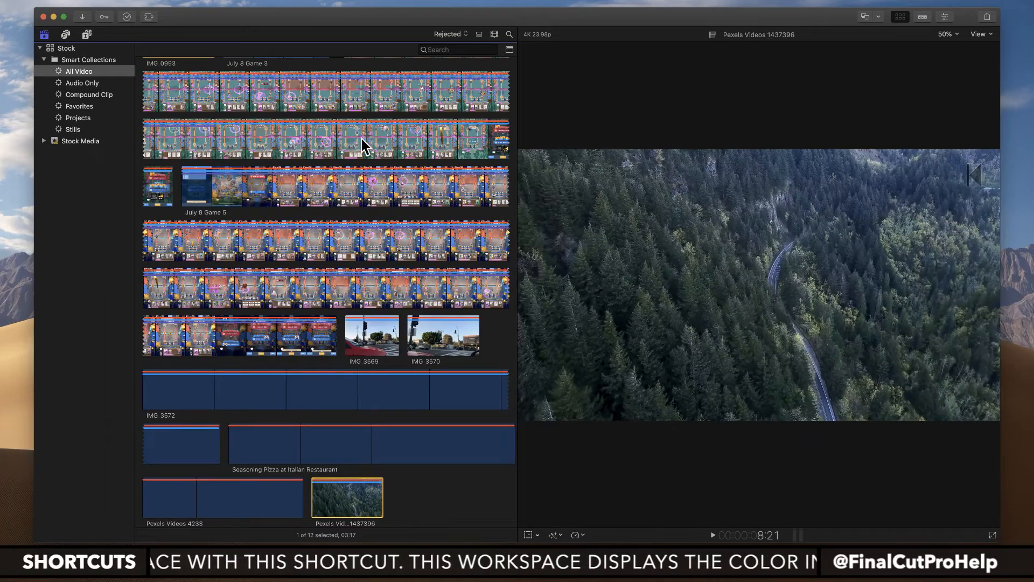
pyautogui.click(451, 35)
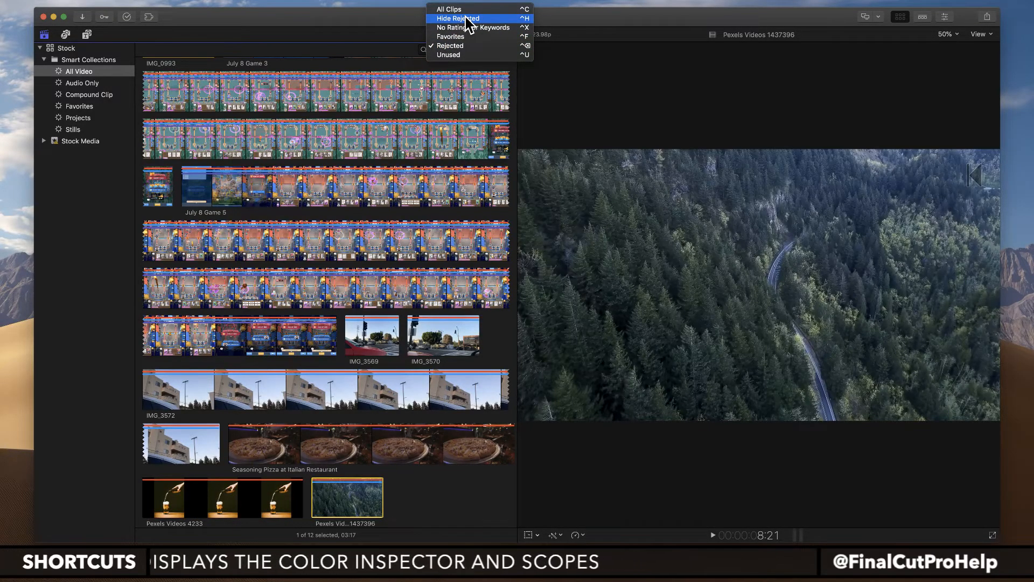
pyautogui.click(466, 20)
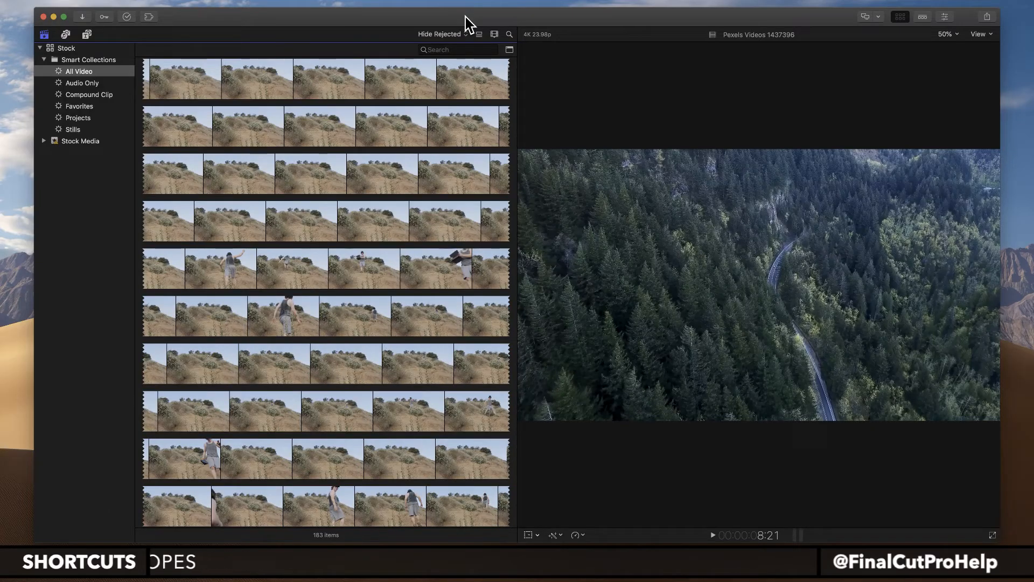
# Step: Look through the non-rejected clips in the All Video collection and switch to another application
pyautogui.scroll(-10, 441, 137)
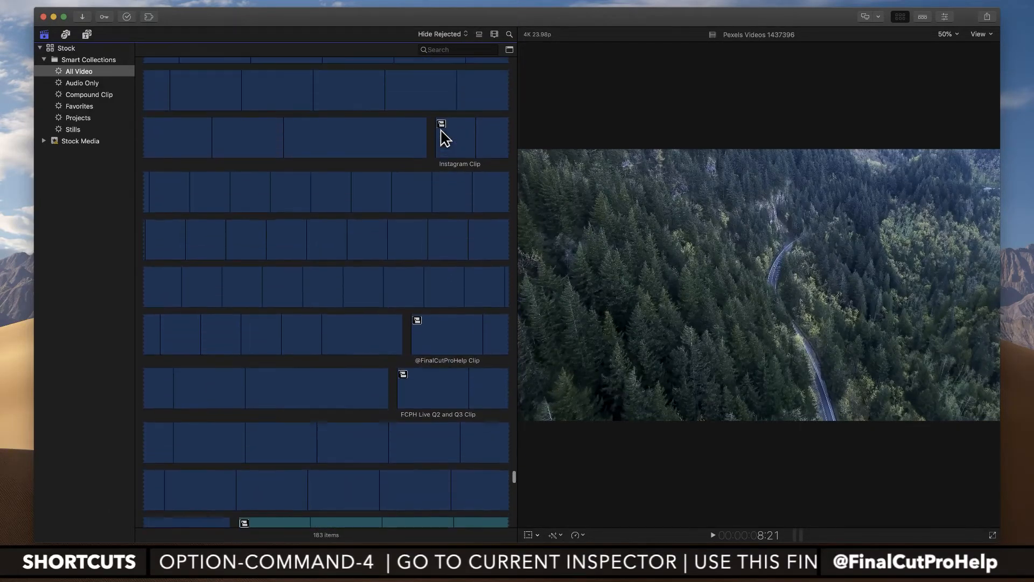
pyautogui.scroll(-5, 441, 136)
pyautogui.scroll(2, 441, 136)
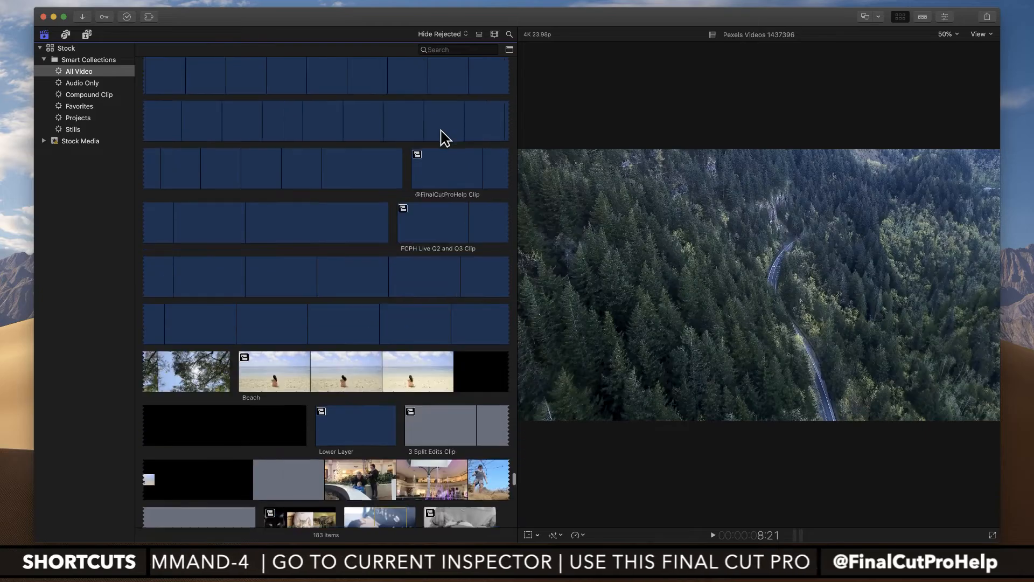
pyautogui.scroll(2, 441, 137)
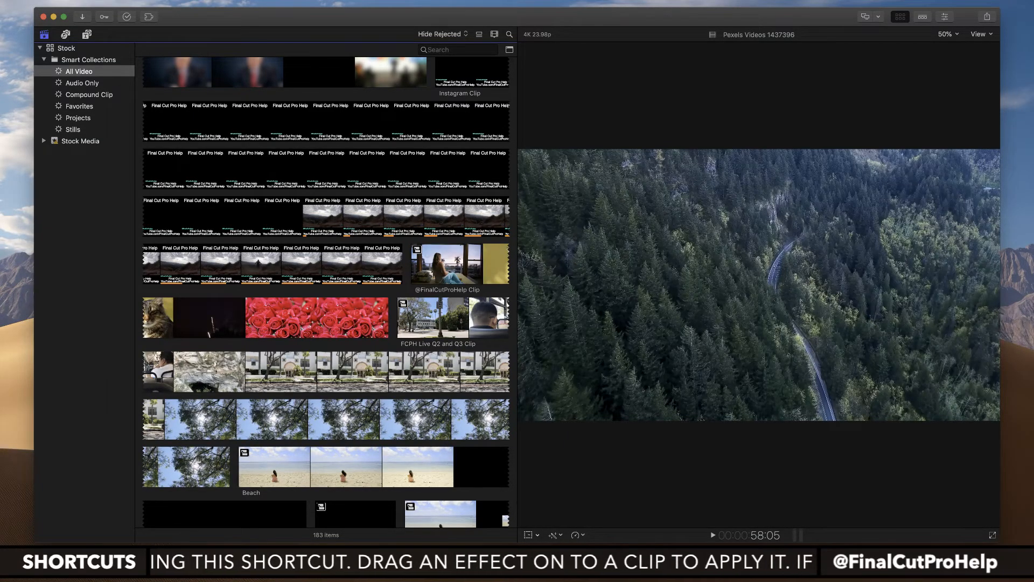
pyautogui.press('super+Tab')
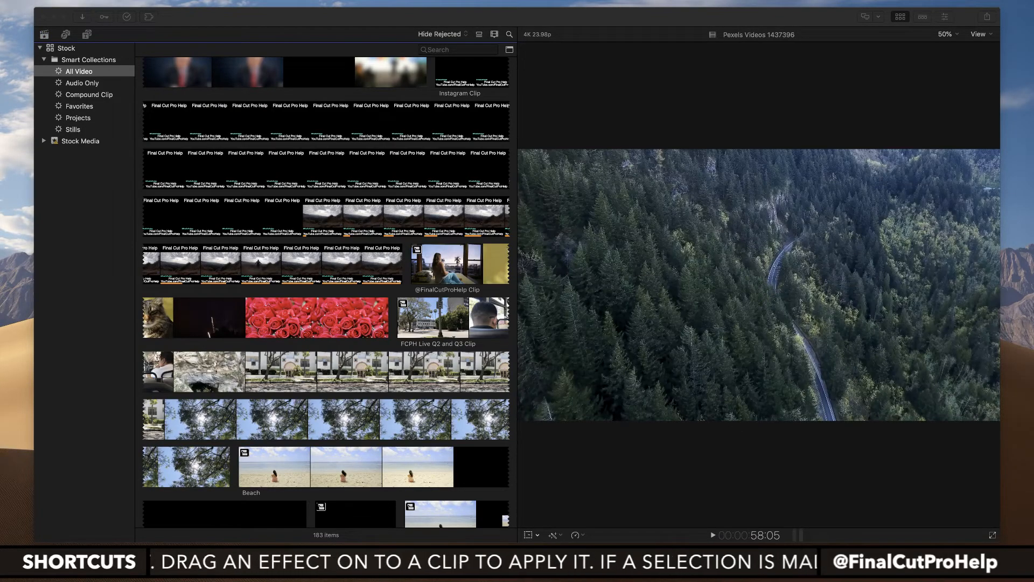